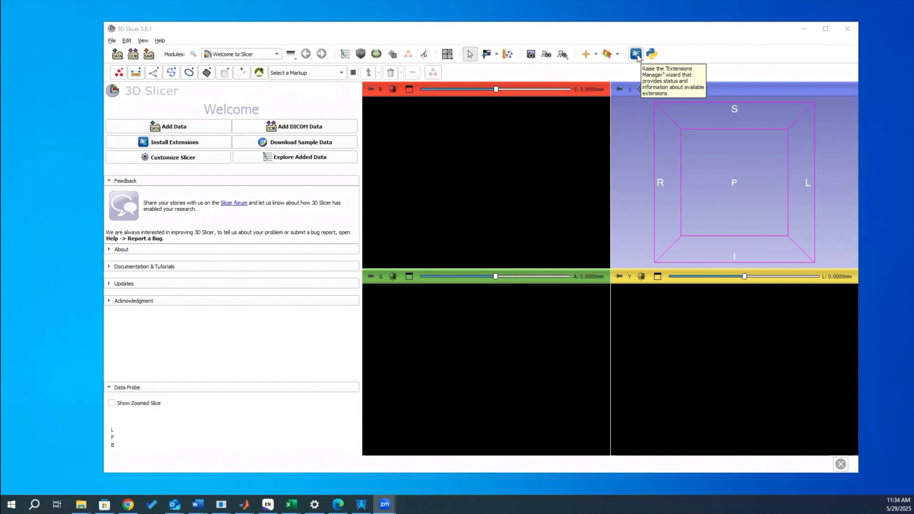
Review the list of installed extensions in the Extensions Manager
left_click(636, 54)
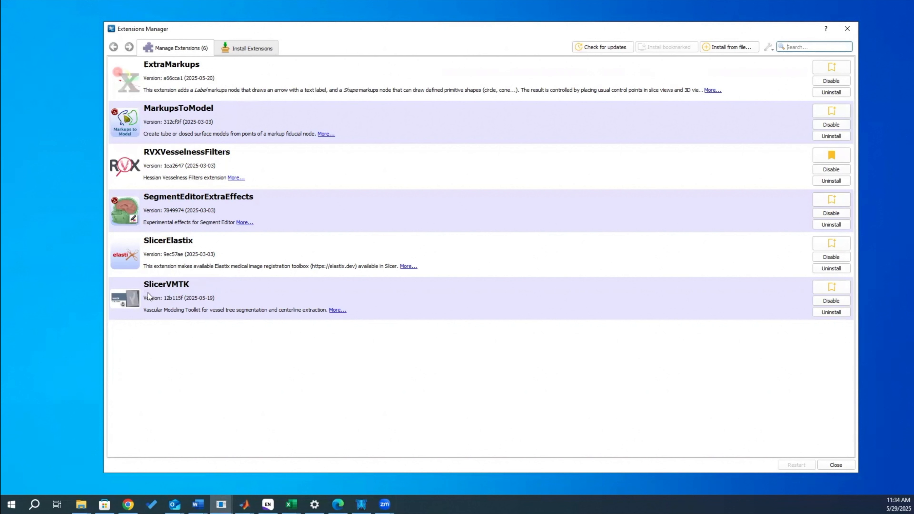
key("Escape")
Import the EDGE_CORR._75_901 folder into the DICOM database and load its EDGE CORR., 75% series into the scene
key("alt+Tab")
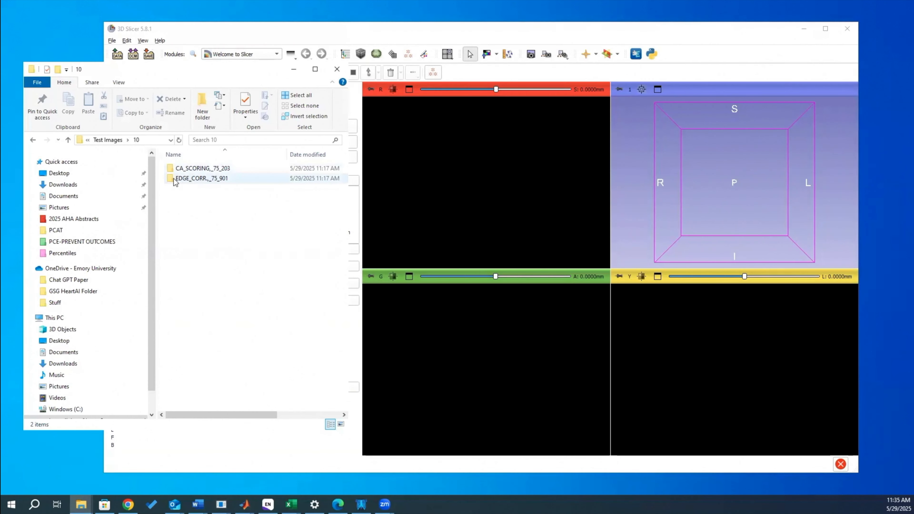
left_click(188, 181)
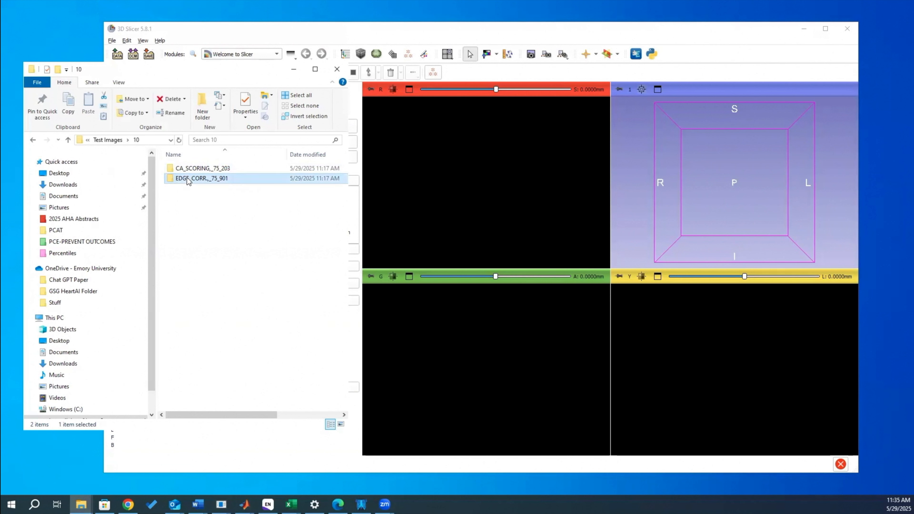
left_click(190, 172)
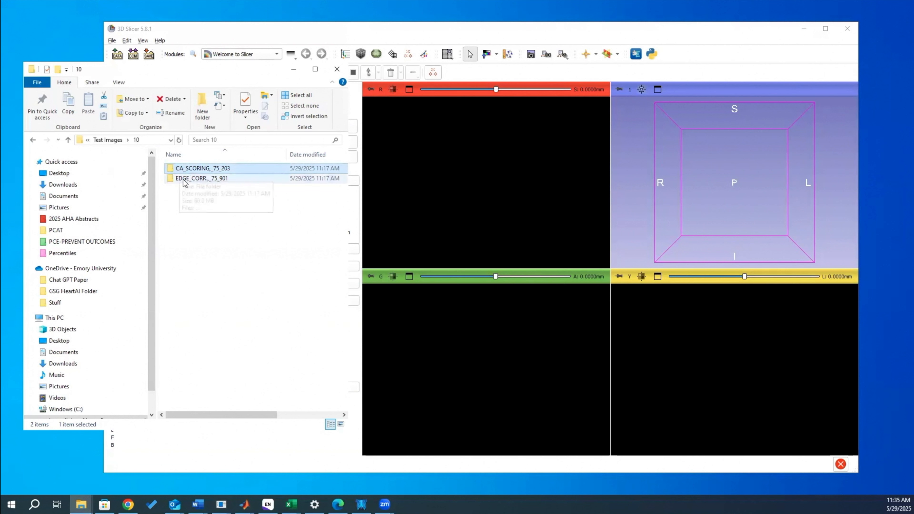
left_click(205, 182)
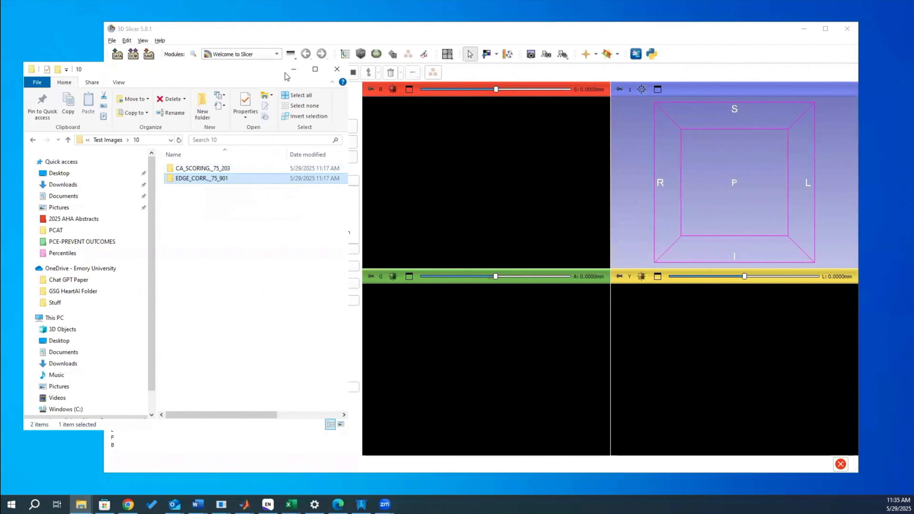
left_click_drag(251, 75, 230, 110)
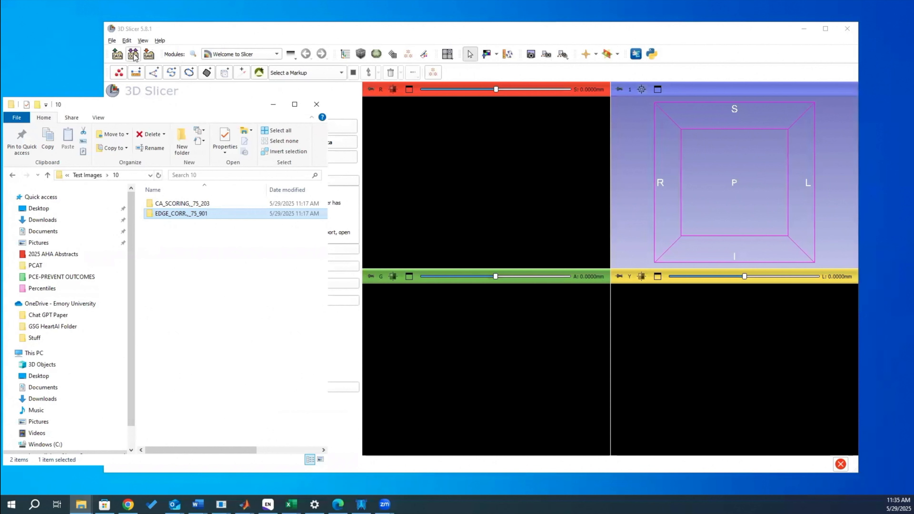
left_click(132, 55)
left_click_drag(168, 214, 445, 206)
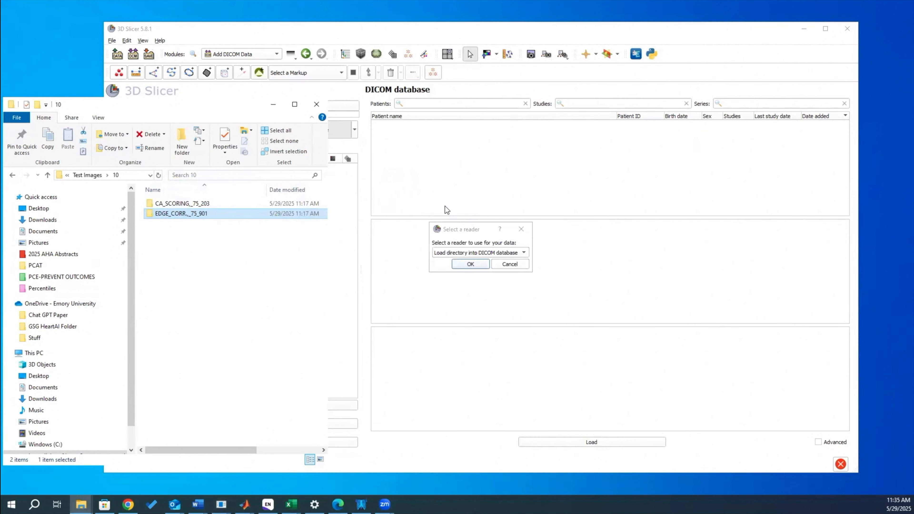
left_click(481, 264)
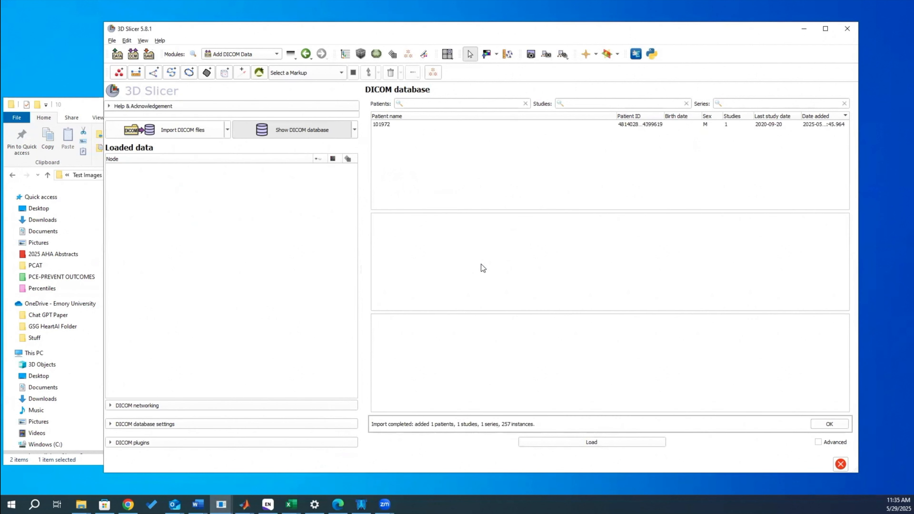
left_click(402, 125)
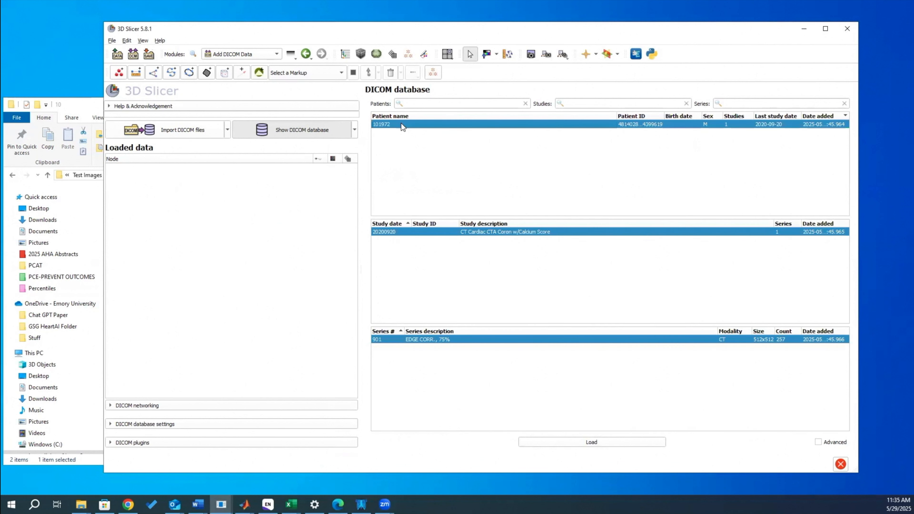
left_click(591, 443)
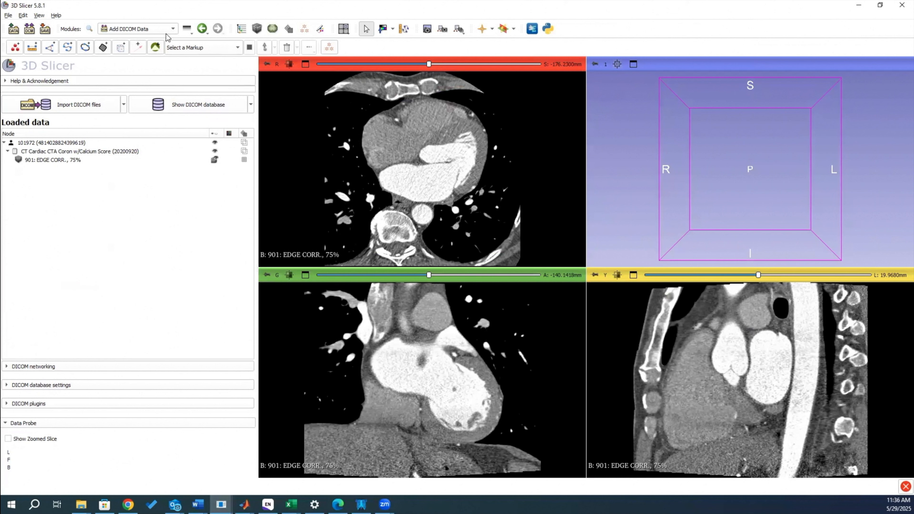
Add a new segment for the EDGE CORR., 75% volume in the Segment Editor module
left_click(156, 31)
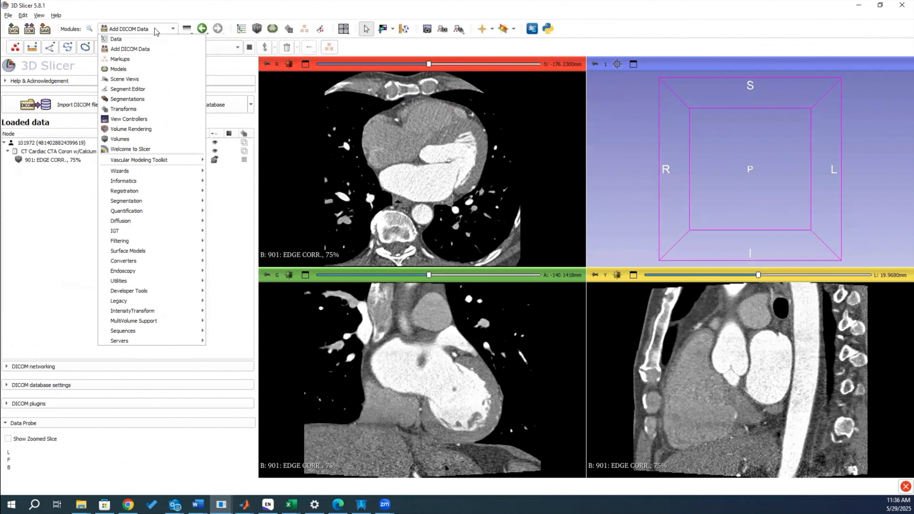
left_click(153, 89)
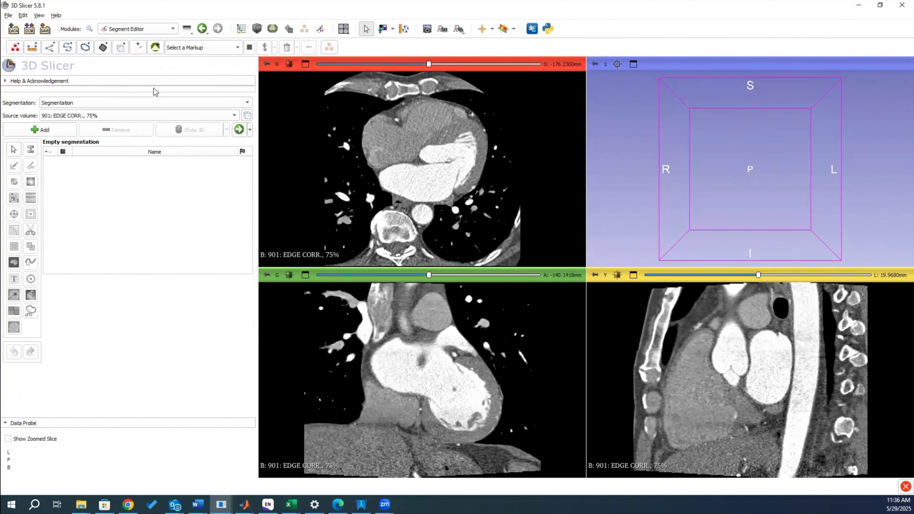
left_click(57, 131)
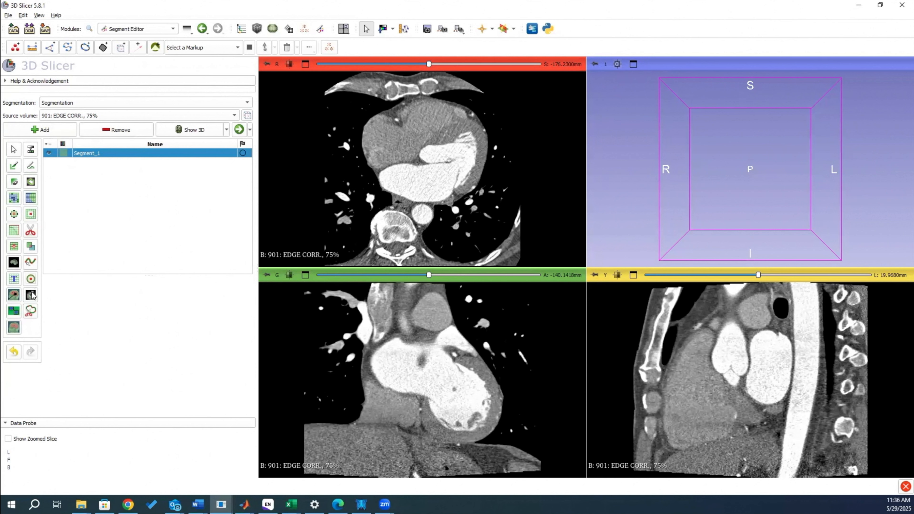
Start a Threshold on the new segment and raise its lower limit to about 270
left_click(34, 152)
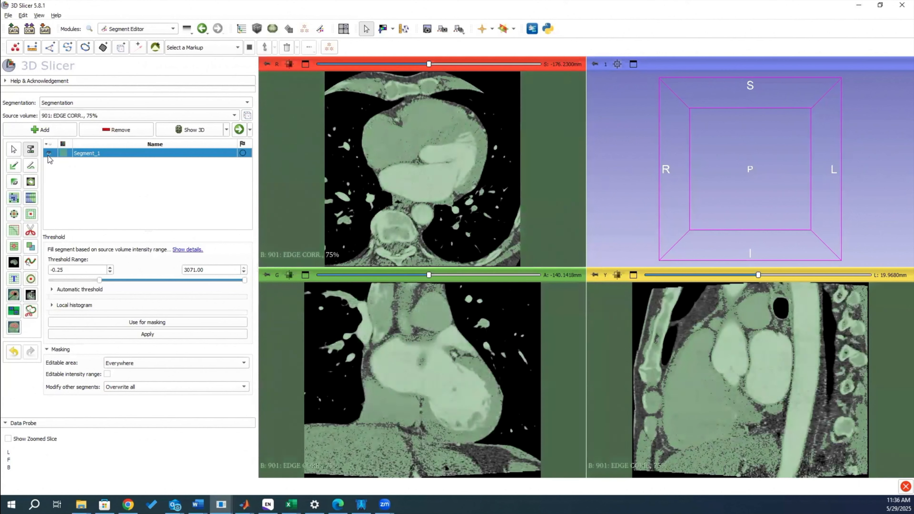
scroll(418, 173, "down", 10)
scroll(418, 175, "up", 20)
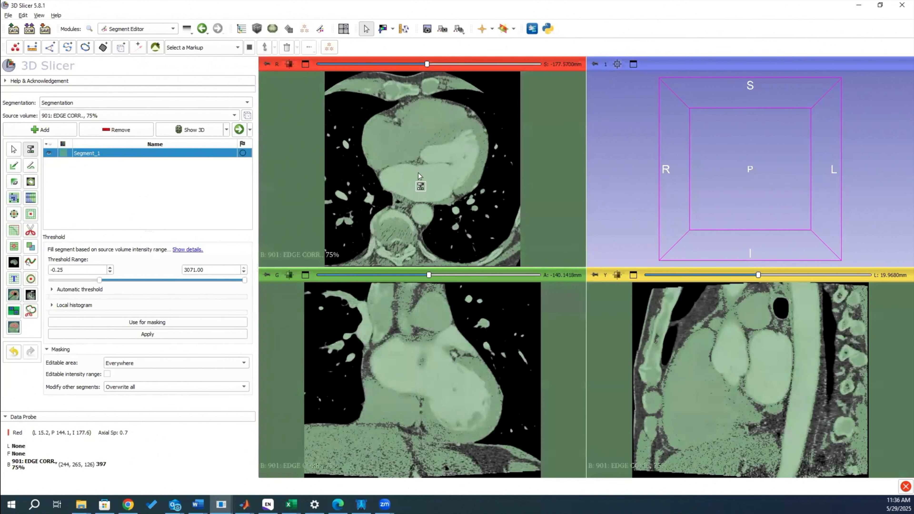
scroll(419, 176, "up", 13)
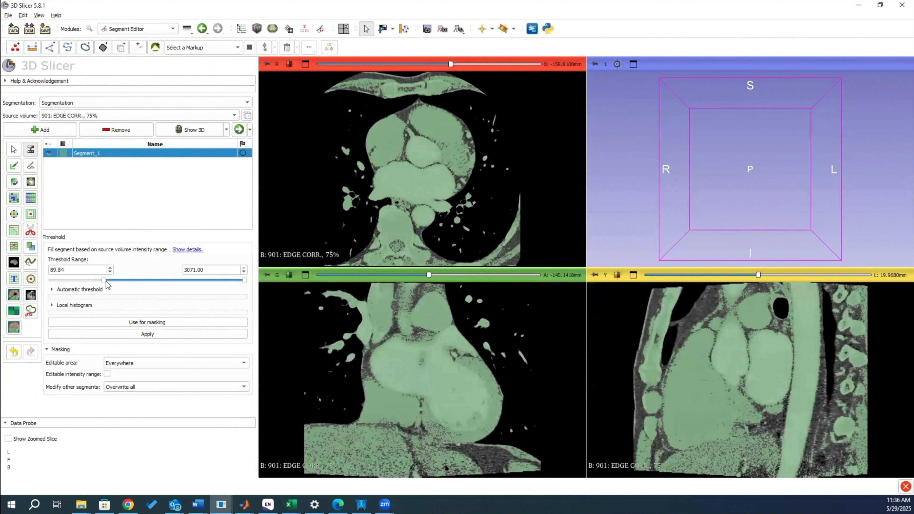
left_click_drag(100, 280, 113, 283)
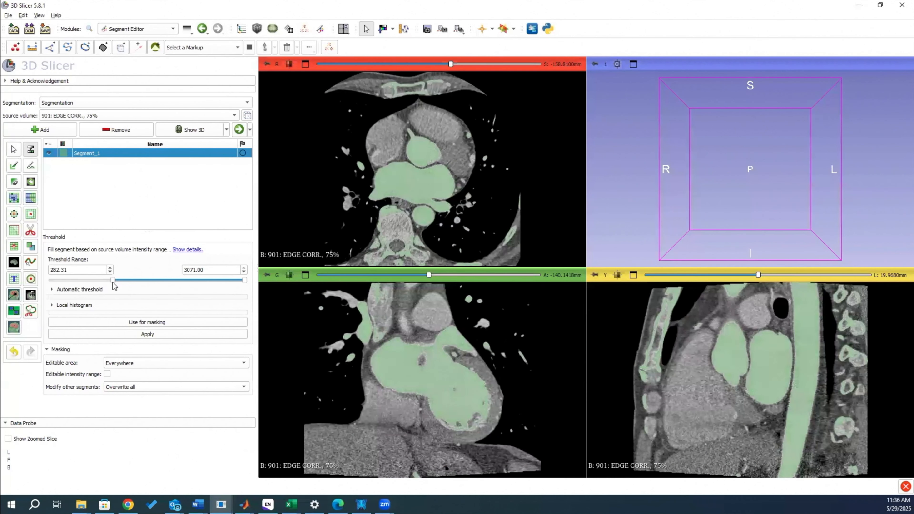
Check the threshold preview along the coronary arteries and set the lower limit to 200.41
scroll(420, 160, "down", 5)
scroll(420, 160, "up", 5)
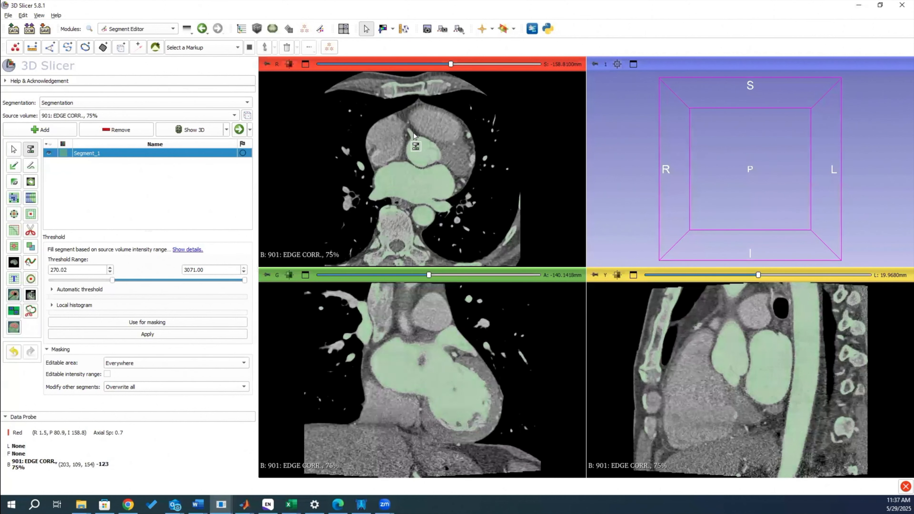
scroll(417, 141, "down", 1)
scroll(411, 135, "up", 5, "ctrl")
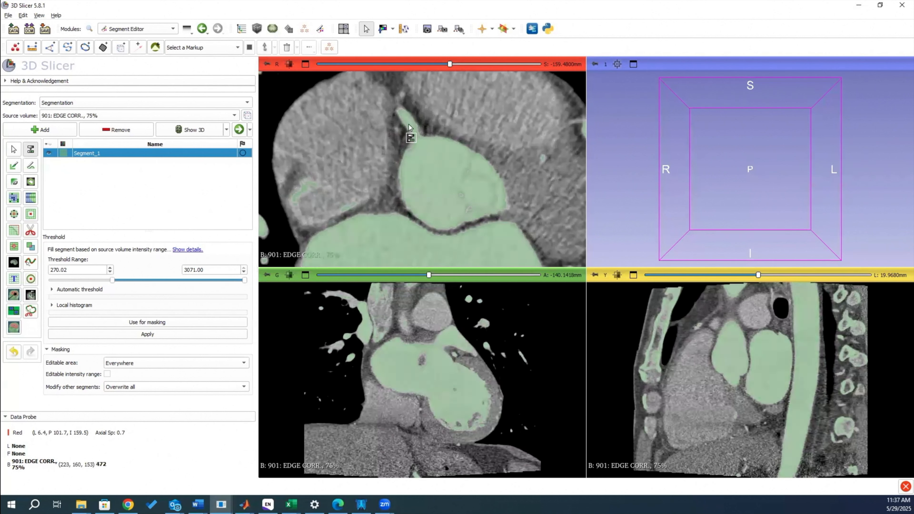
scroll(413, 135, "up", 20)
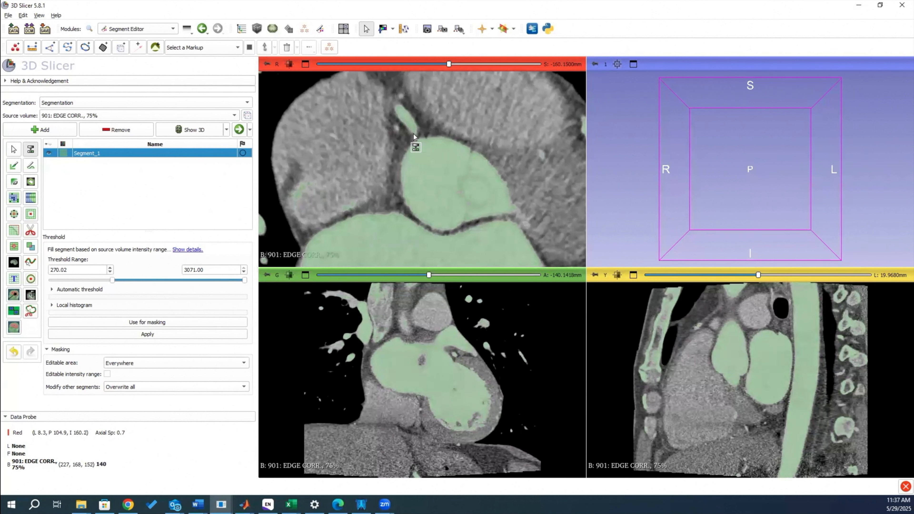
scroll(516, 211, "up", 3)
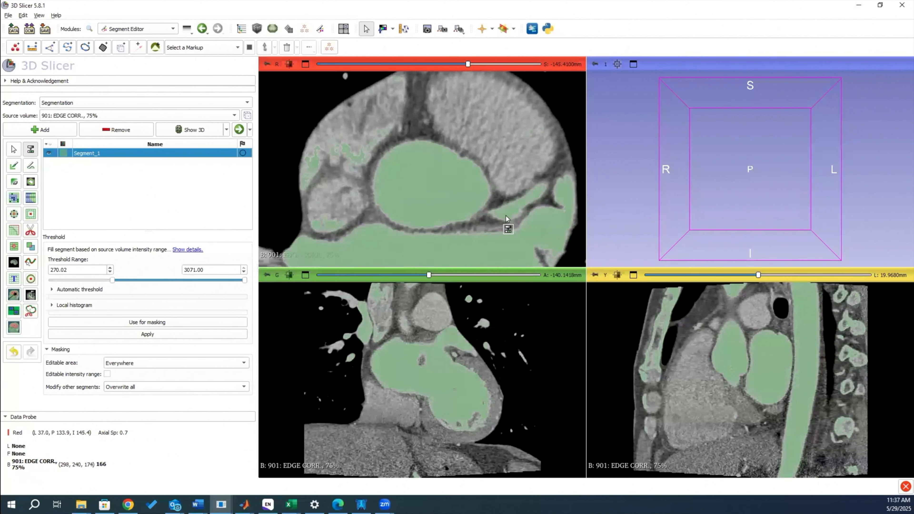
scroll(505, 214, "up", 1)
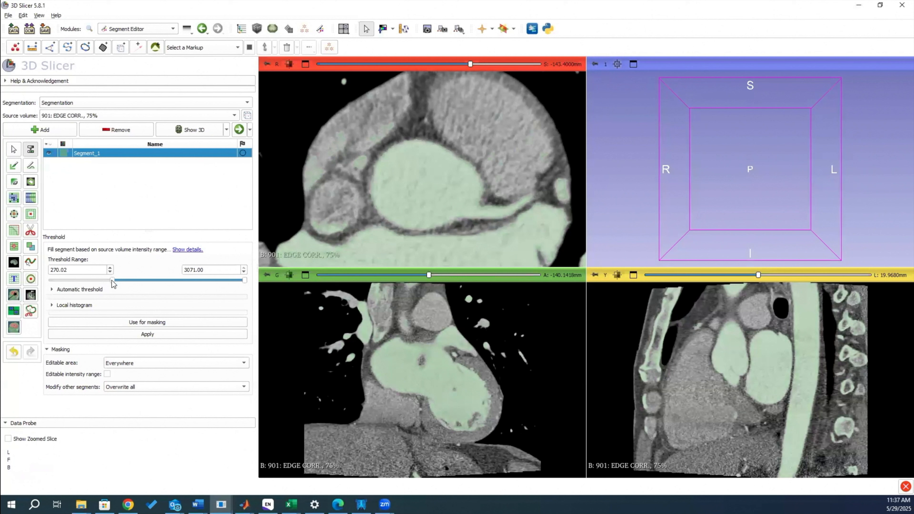
left_click_drag(111, 281, 109, 281)
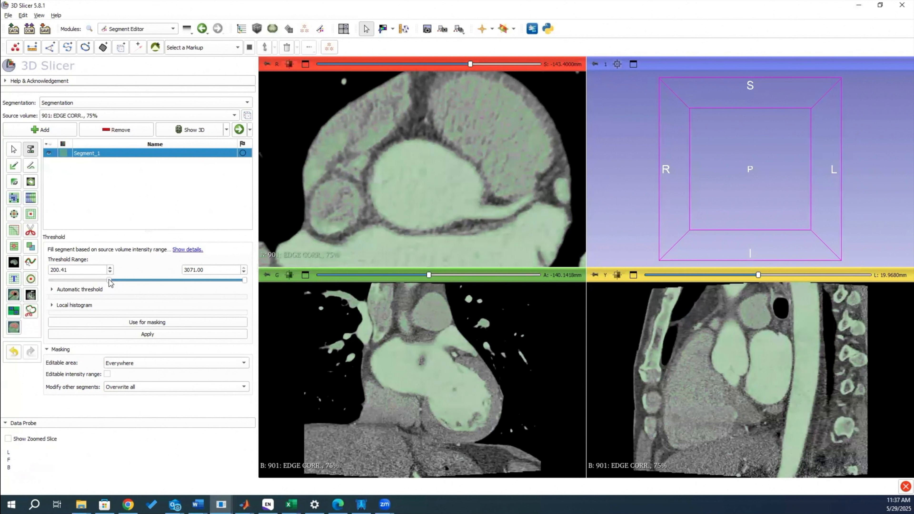
Inspect the preview across the axial slices and use the 200.41 to 3071.00 threshold range as the editing mask
scroll(523, 174, "down", 4)
scroll(520, 174, "up", 2)
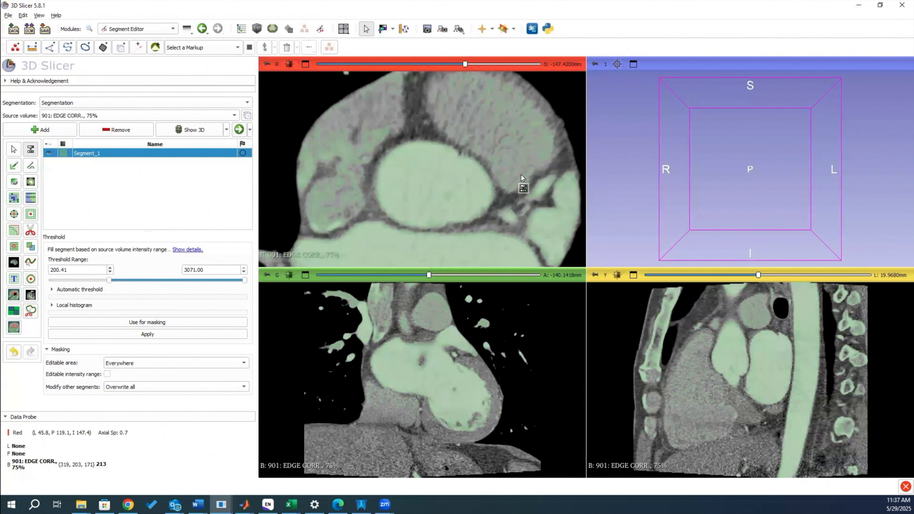
scroll(519, 176, "up", 3)
scroll(519, 177, "down", 4)
scroll(402, 175, "down", 20)
scroll(402, 174, "up", 12)
scroll(402, 174, "up", 10)
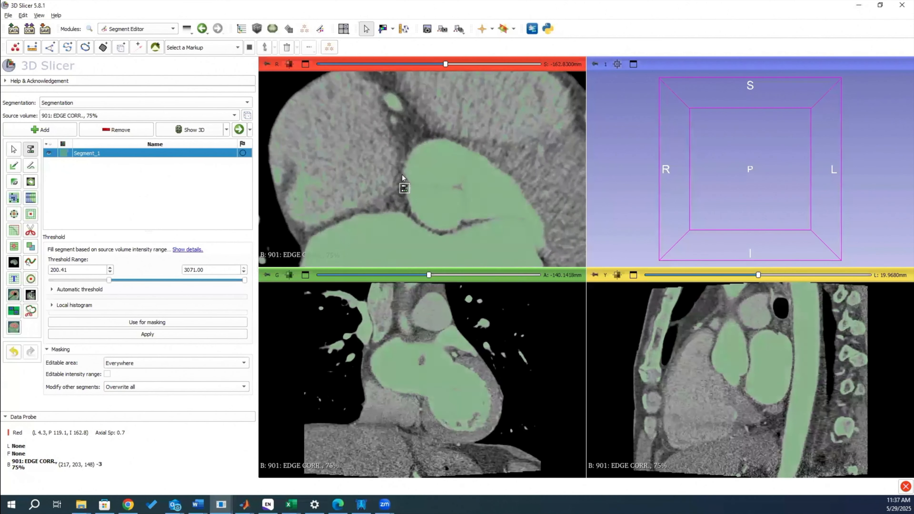
scroll(479, 183, "up", 4)
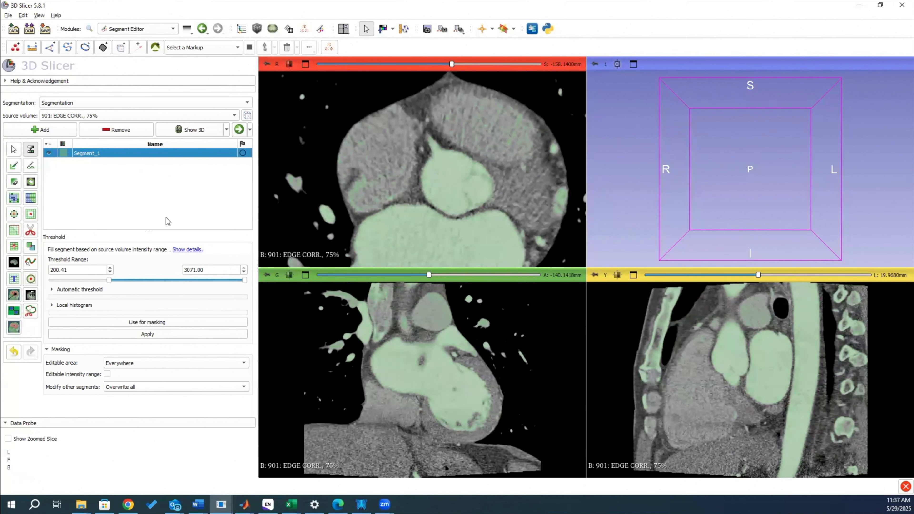
left_click(138, 322)
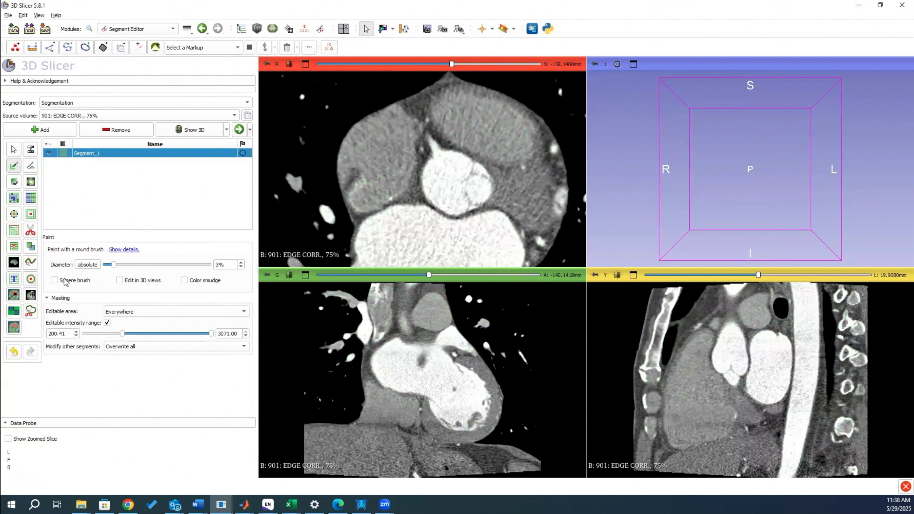
Configure the Paint effect with a 2% sphere brush and editing in 3D views, and turn on the segment's 3D display
left_click(53, 281)
left_click(119, 280)
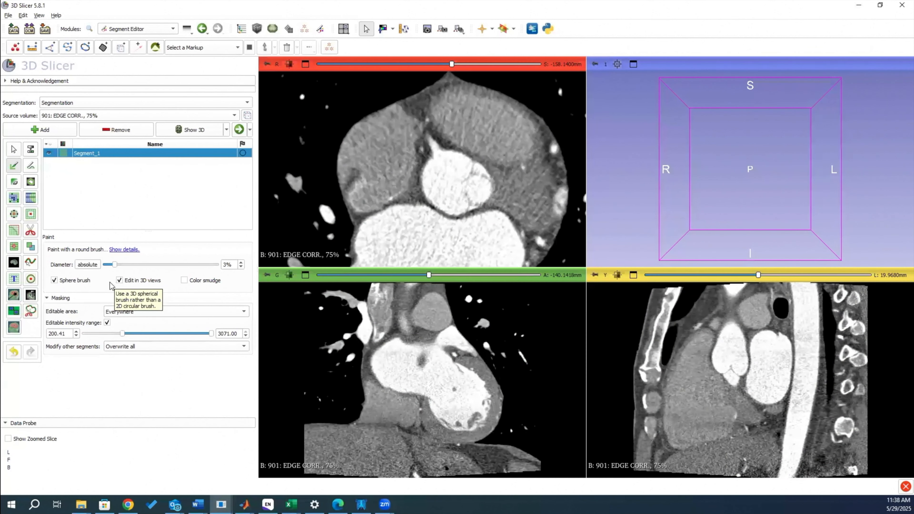
left_click(194, 130)
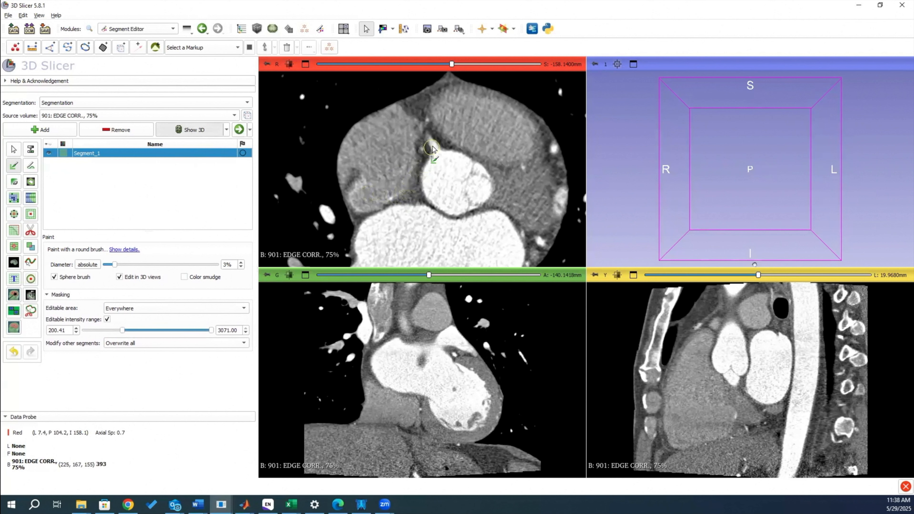
scroll(436, 148, "down", 1)
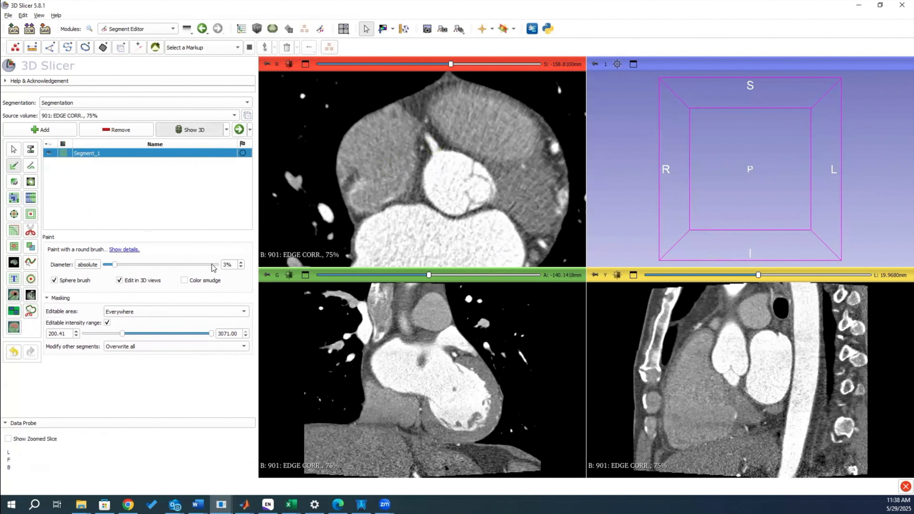
left_click_drag(115, 265, 109, 265)
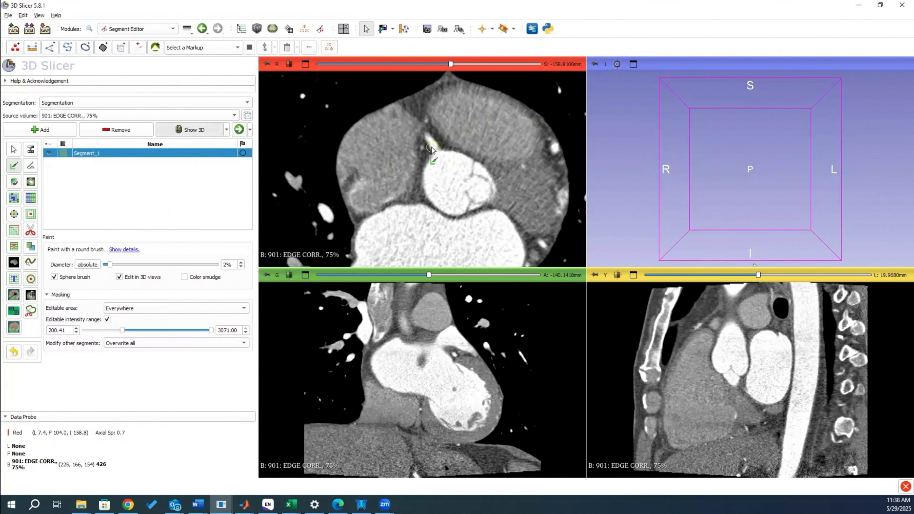
Paint the proximal right coronary artery from its origin at the aorta, following the vessel through the neighbouring axial slices
mouse_move(433, 147)
left_mouse_down()
mouse_move(428, 140)
mouse_move(441, 155)
left_mouse_up()
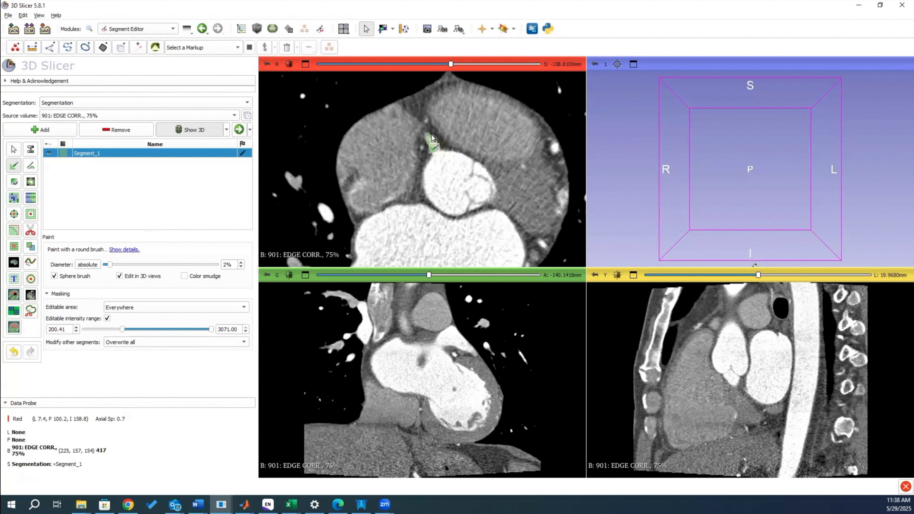
scroll(432, 136, "down", 3)
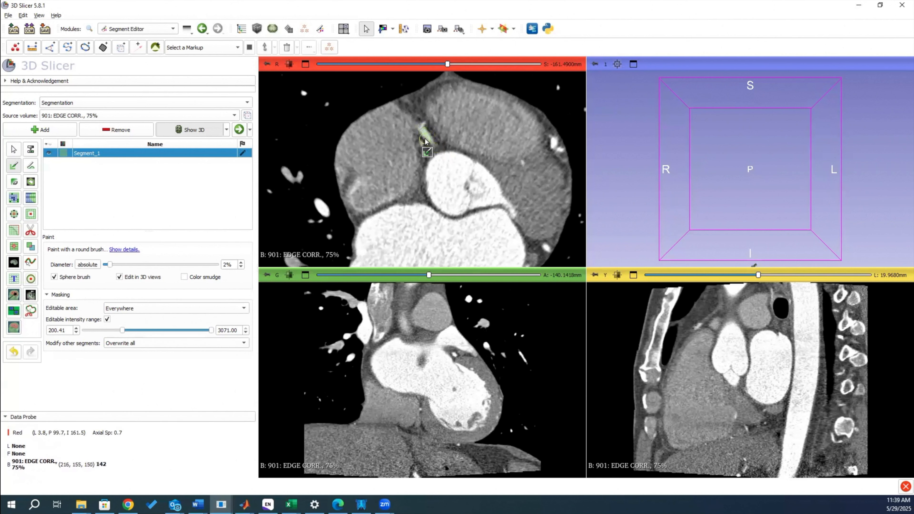
scroll(429, 134, "down", 3)
scroll(430, 136, "up", 3)
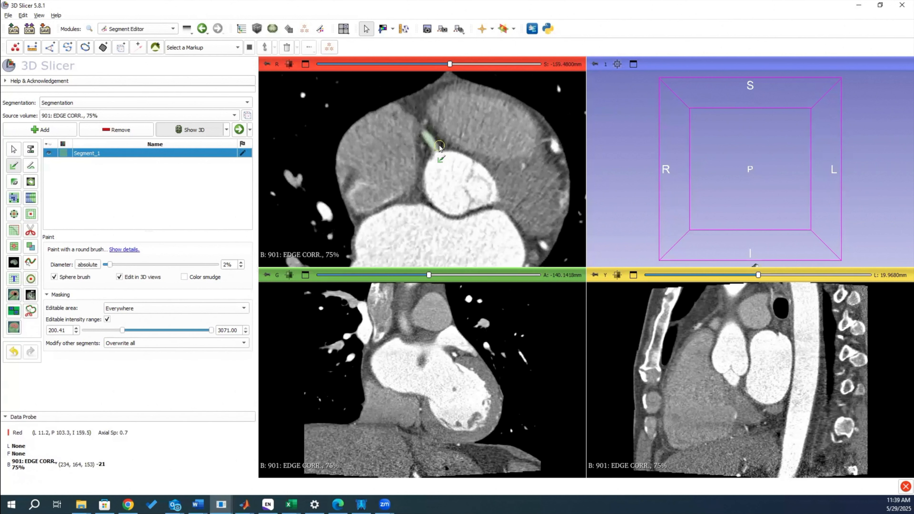
scroll(439, 147, "up", 3)
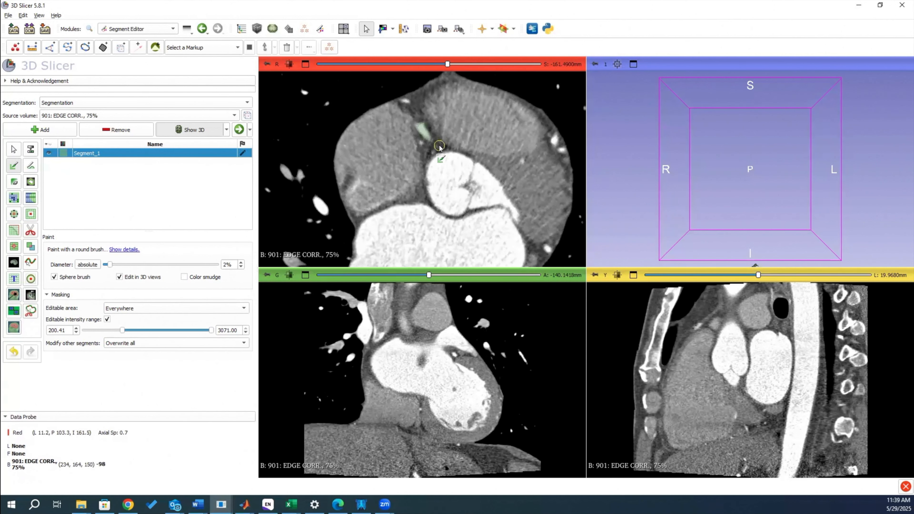
scroll(440, 147, "down", 1)
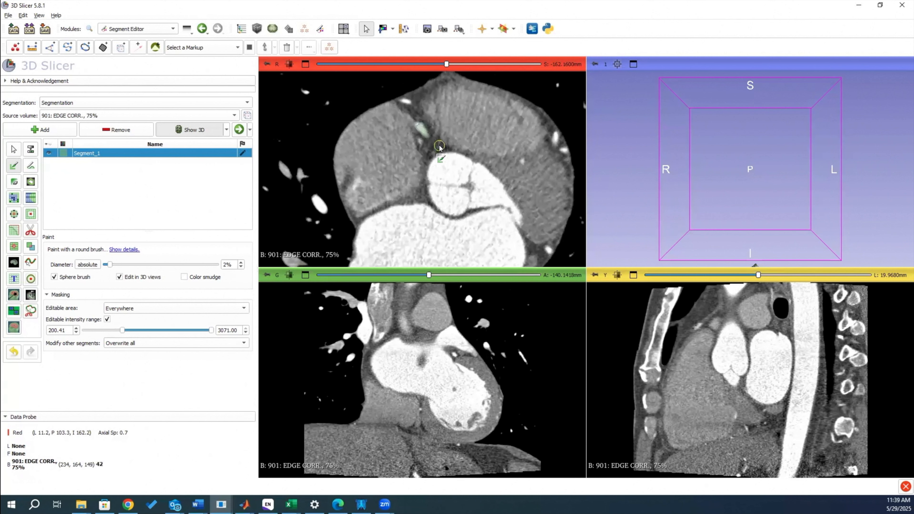
scroll(440, 148, "down", 1)
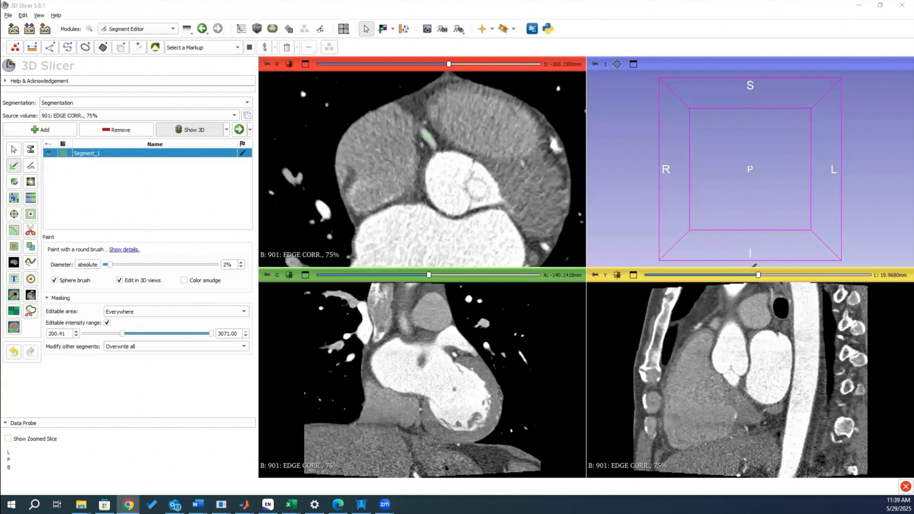
Consult the coronary artery figure in the Chrome article, return to 3D Slicer, and inspect the painted vessel in the 3D and axial views
key("alt+Tab")
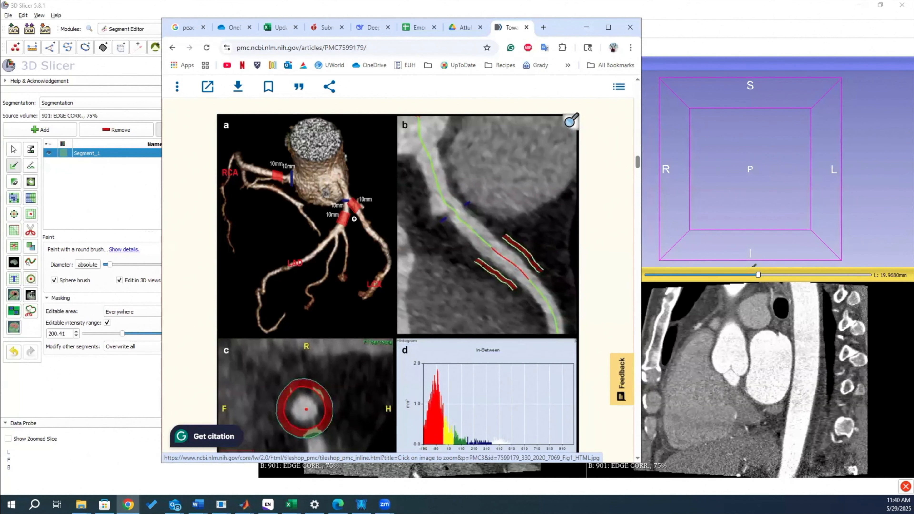
left_click(771, 174)
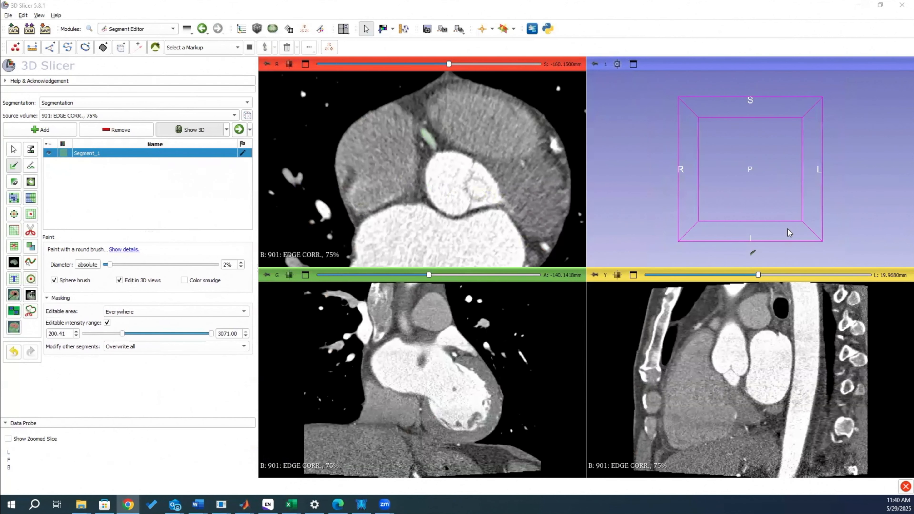
left_click_drag(787, 229, 804, 207)
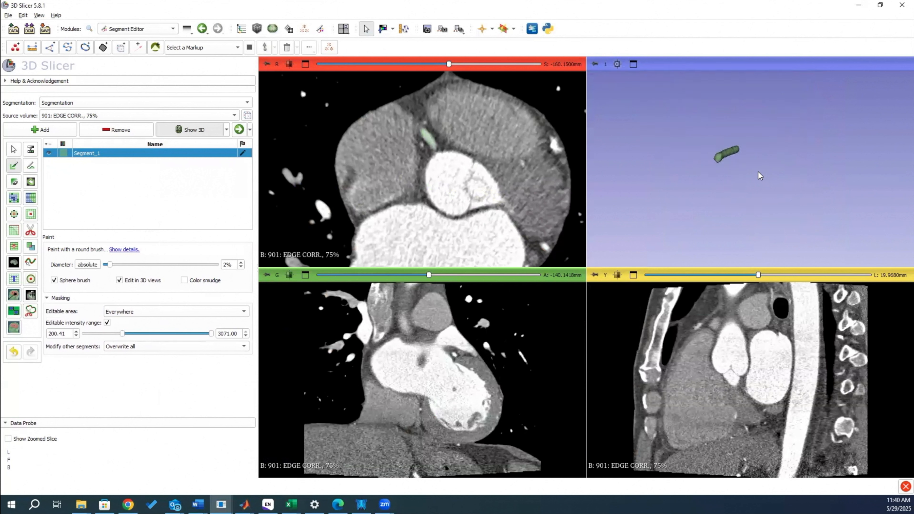
left_click_drag(759, 176, 755, 201)
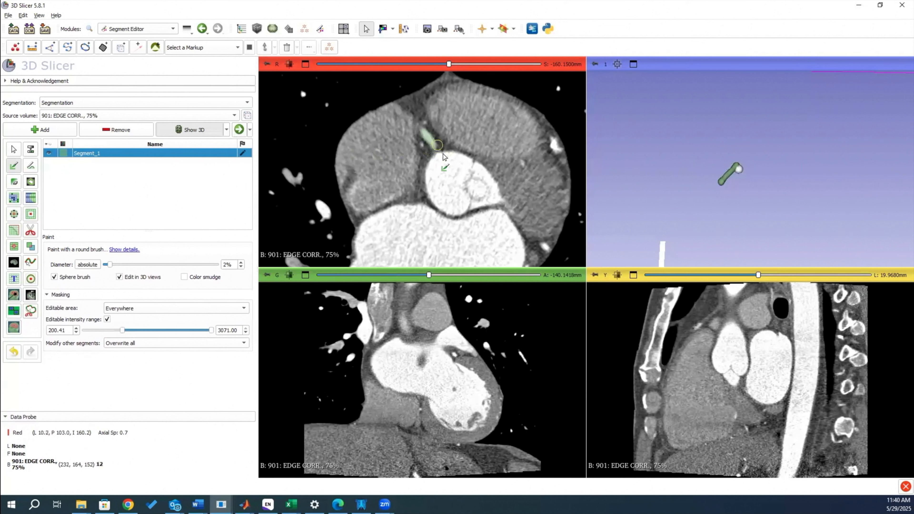
scroll(444, 155, "up", 3)
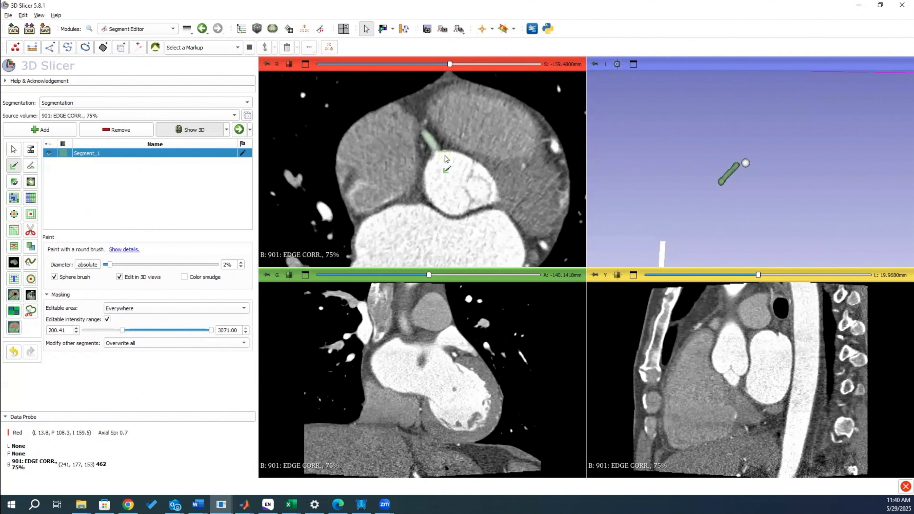
scroll(445, 159, "up", 1)
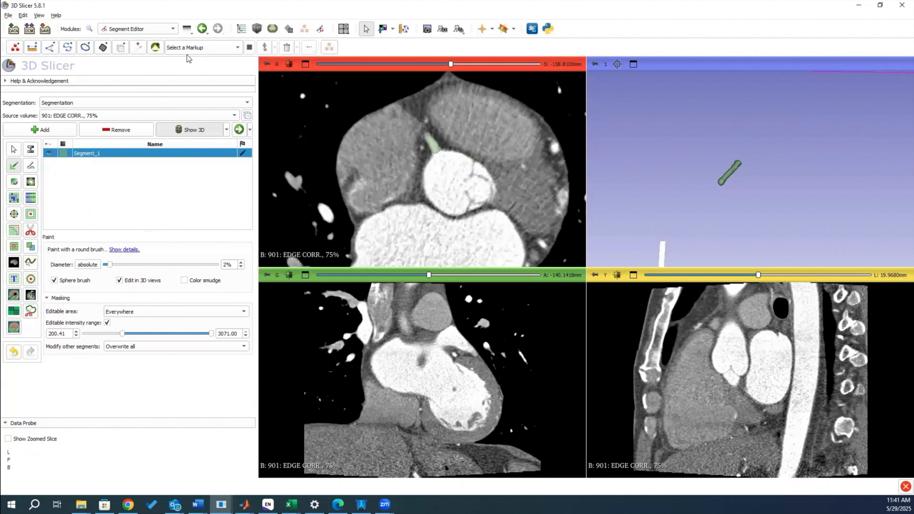
Open the Extract Centerline module from the Vascular Modeling Toolkit and create a new point list for the endpoints
left_click(151, 32)
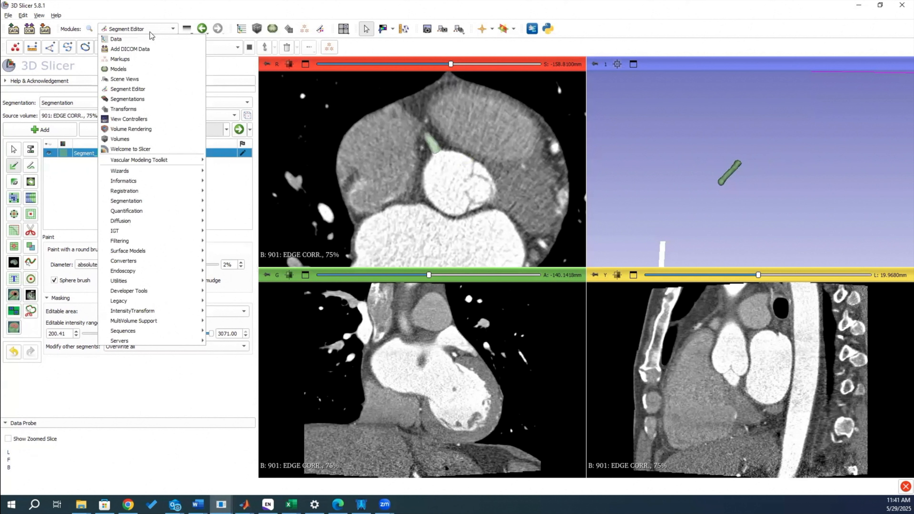
mouse_move(133, 162)
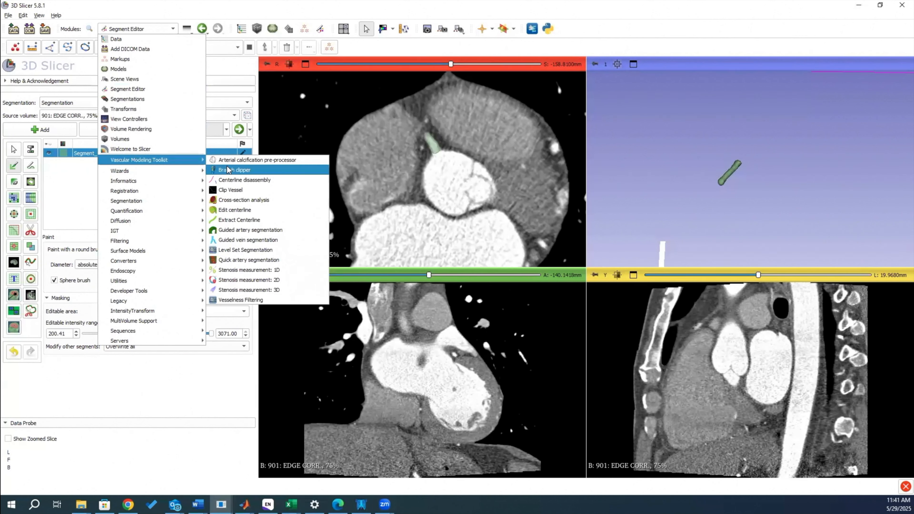
left_click(232, 220)
left_click(58, 127)
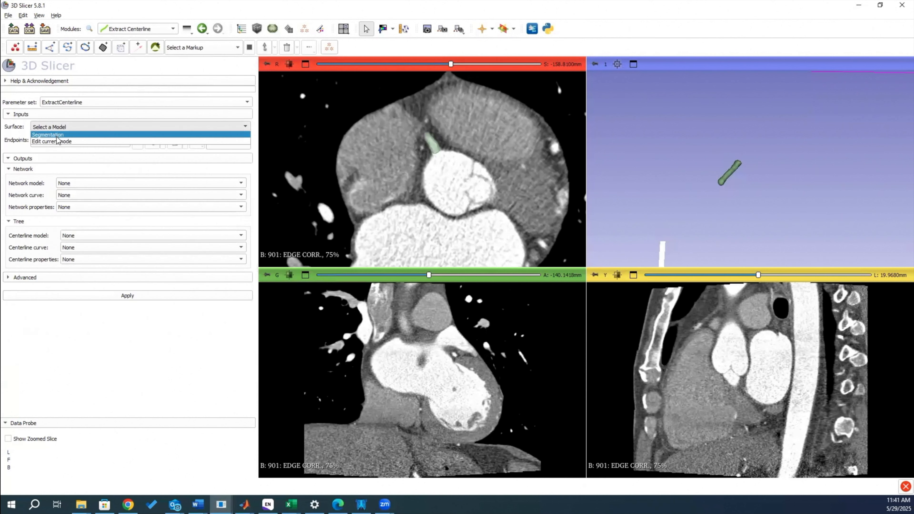
left_click(62, 158)
left_click(64, 143)
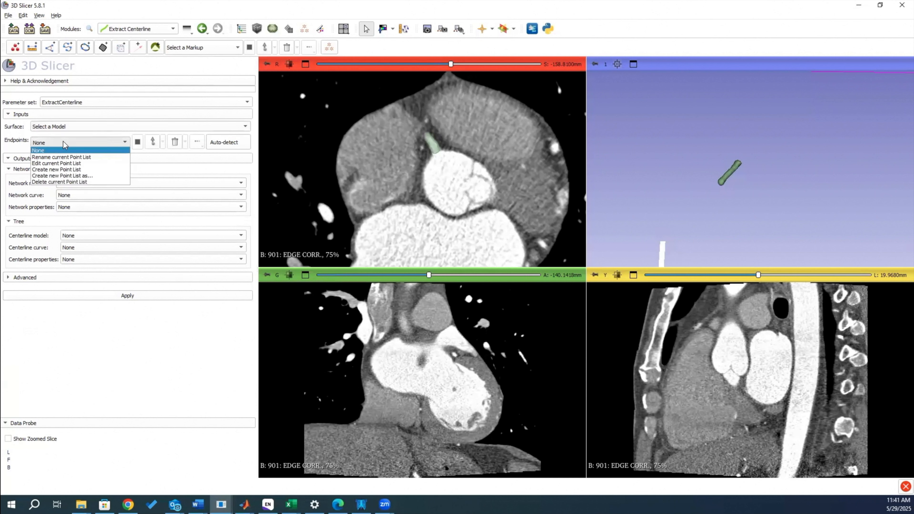
left_click(61, 169)
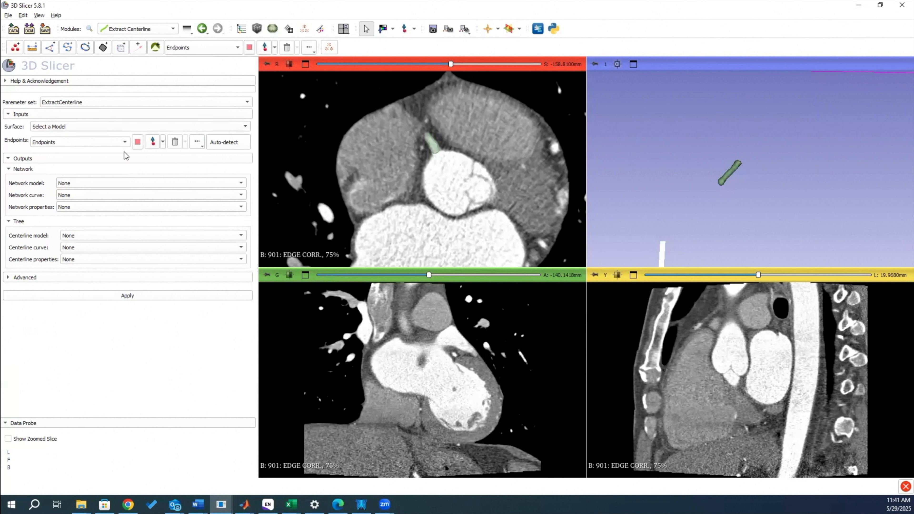
Place one endpoint at the artery's origin on the aorta and a second at the distal end of the painted vessel
left_click(152, 145)
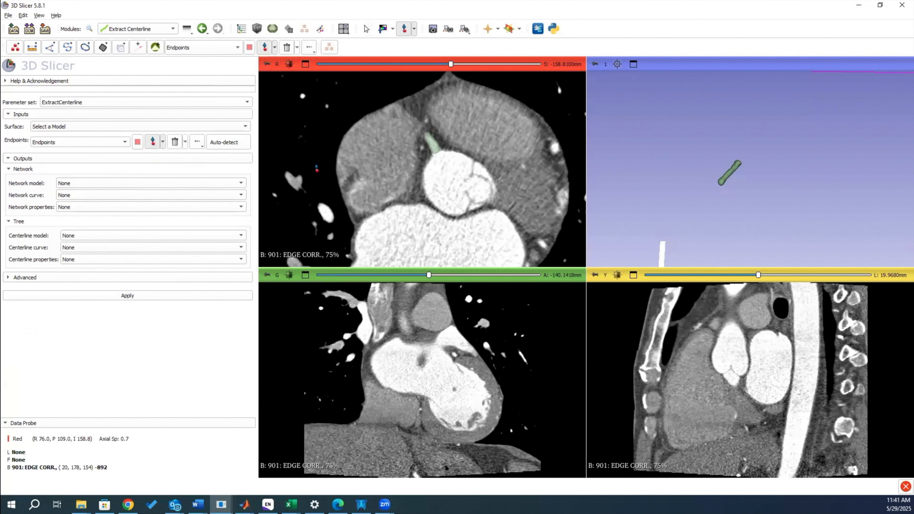
left_click(432, 156)
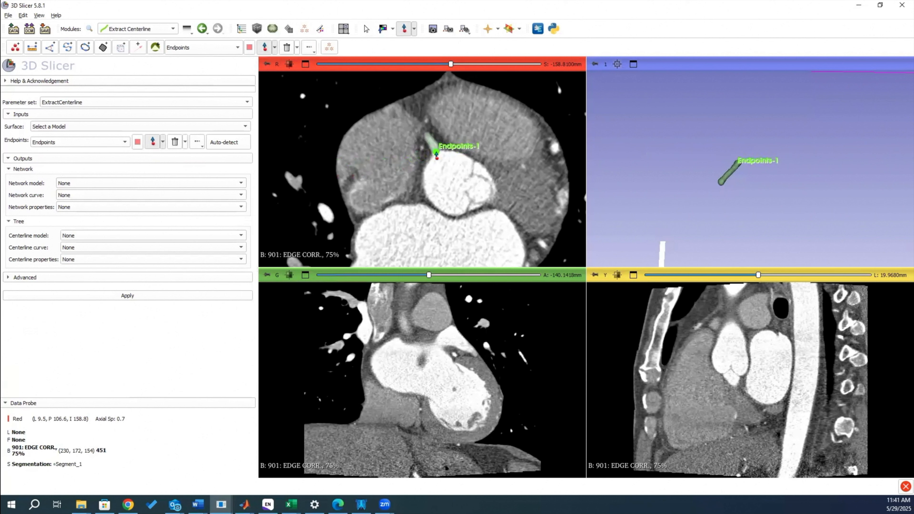
left_click(435, 154)
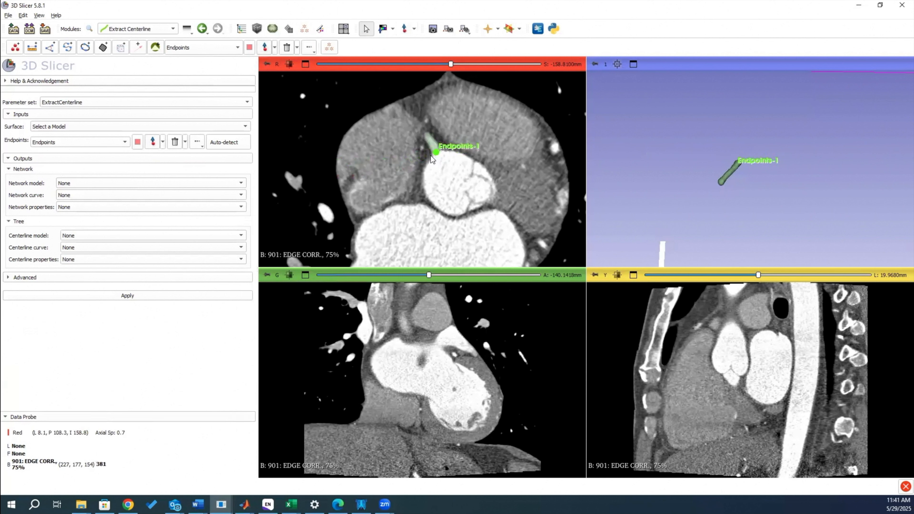
scroll(430, 156, "down", 4)
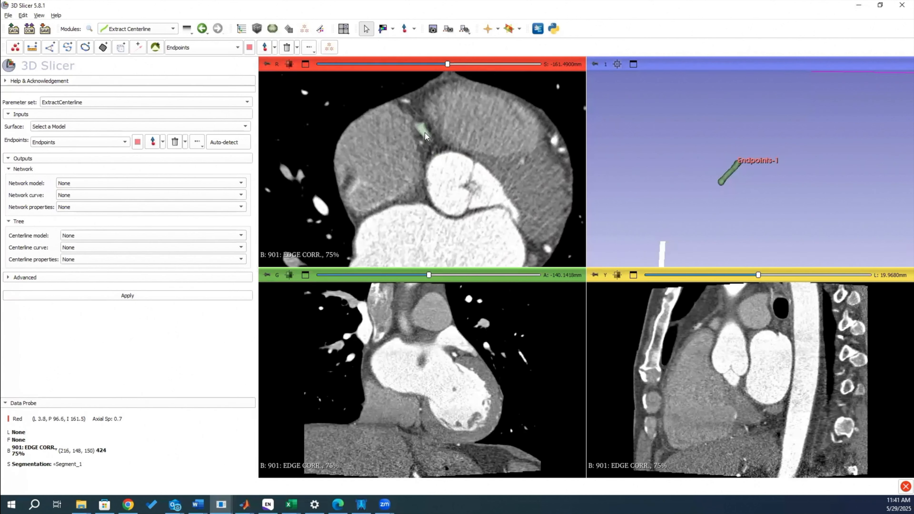
left_click(152, 141)
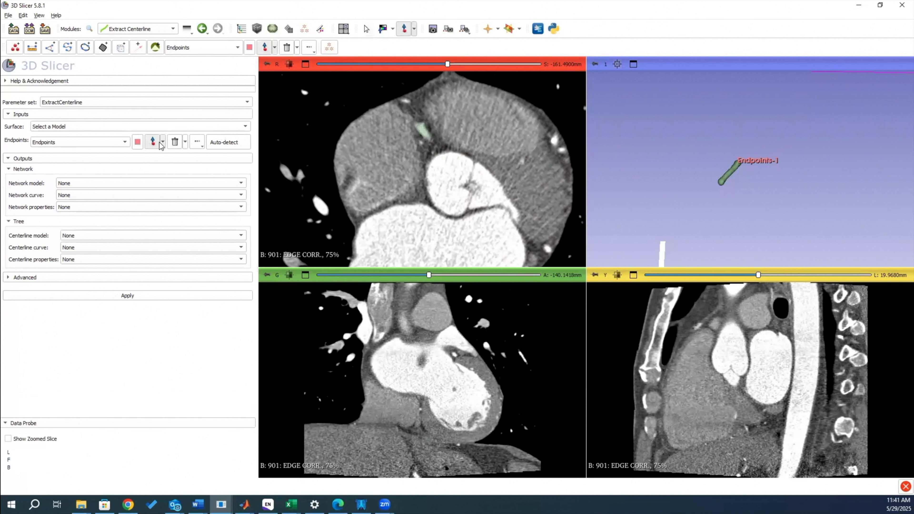
scroll(420, 131, "down", 1)
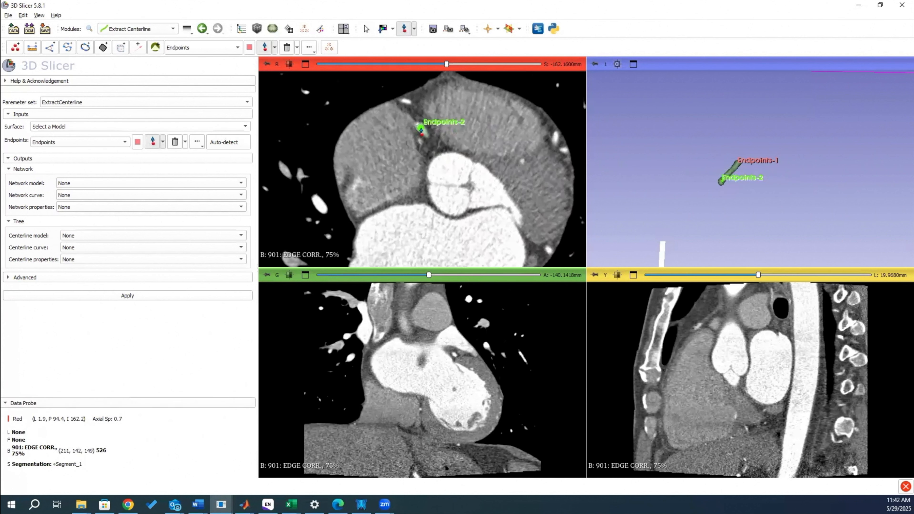
left_click(420, 131)
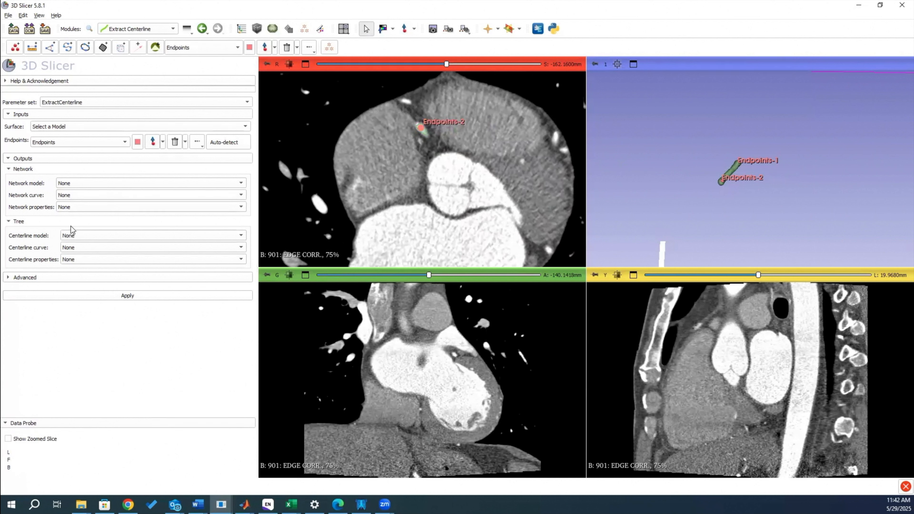
Extract the centerline of Segment_1 from Segmentation, with a new curve as the tree's centerline curve output
left_click(68, 248)
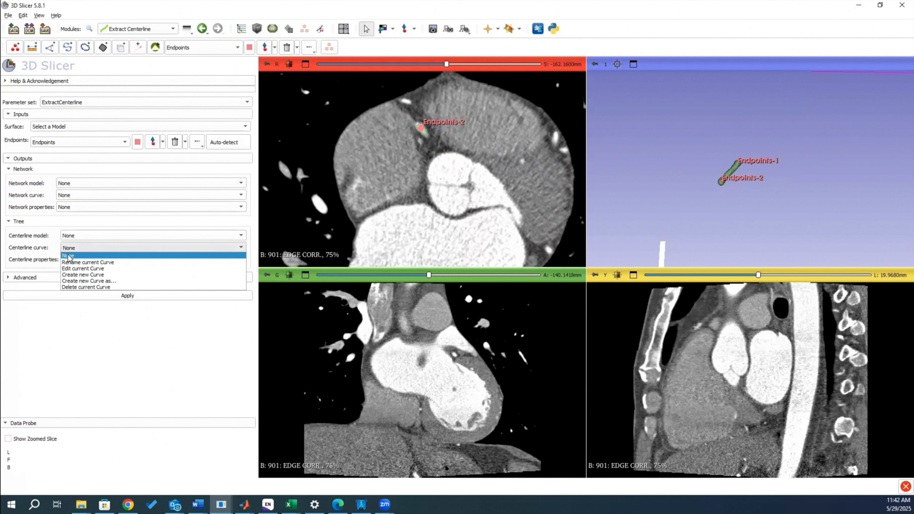
left_click(66, 275)
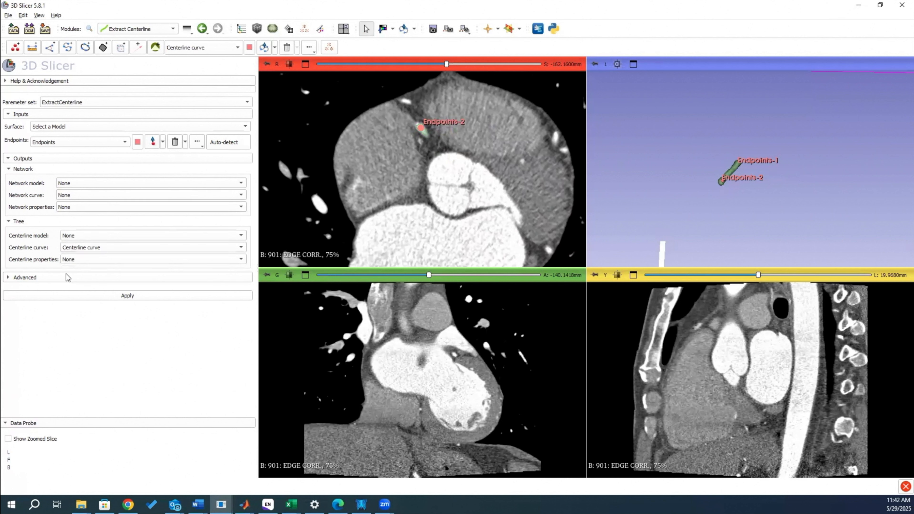
left_click(60, 128)
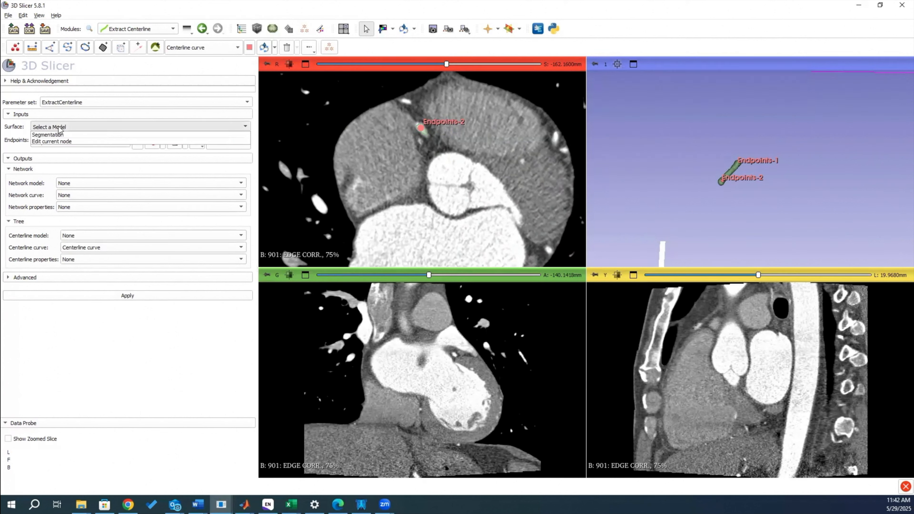
left_click(58, 135)
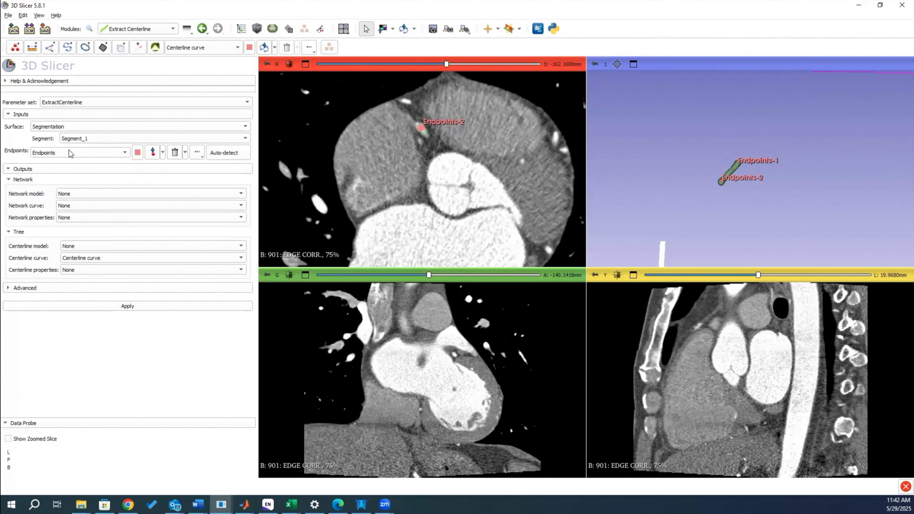
left_click(119, 309)
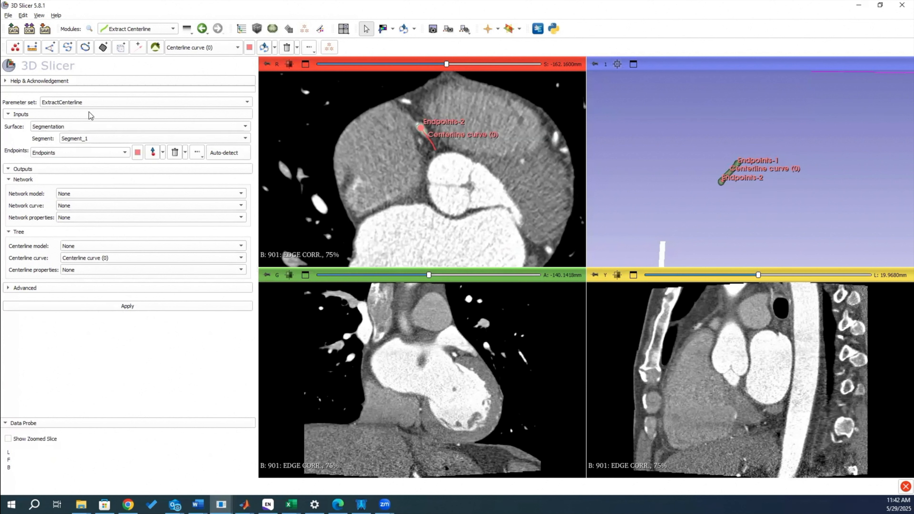
Open the Markups module, enable the length measurement for the centerline curve, and end the curve's point placement
left_click(32, 49)
left_click(136, 28)
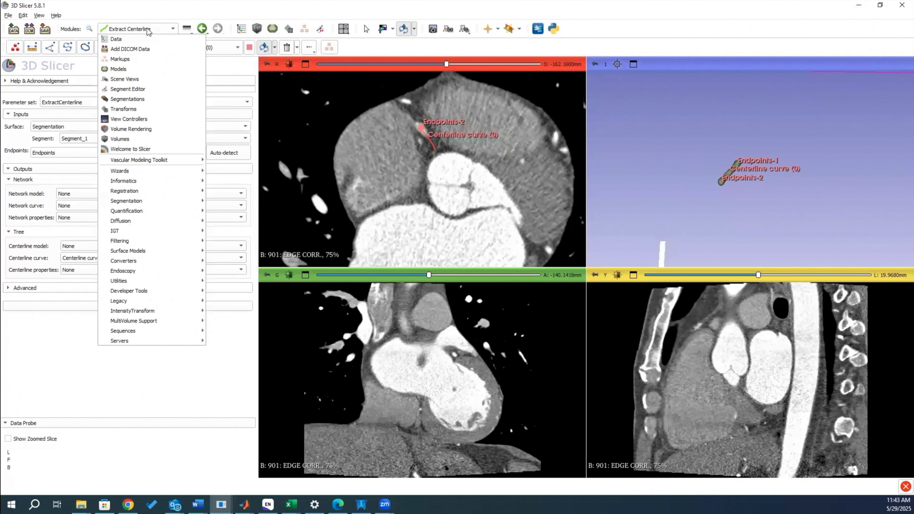
left_click(141, 59)
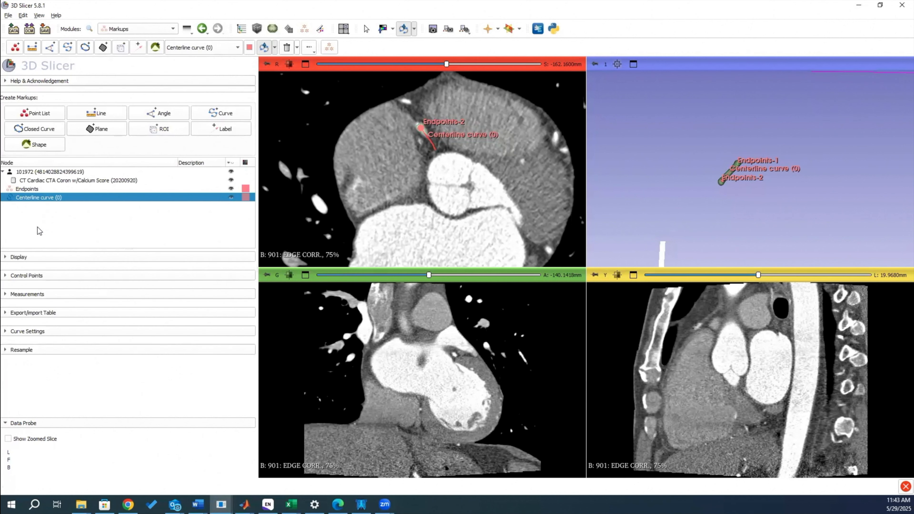
left_click(7, 294)
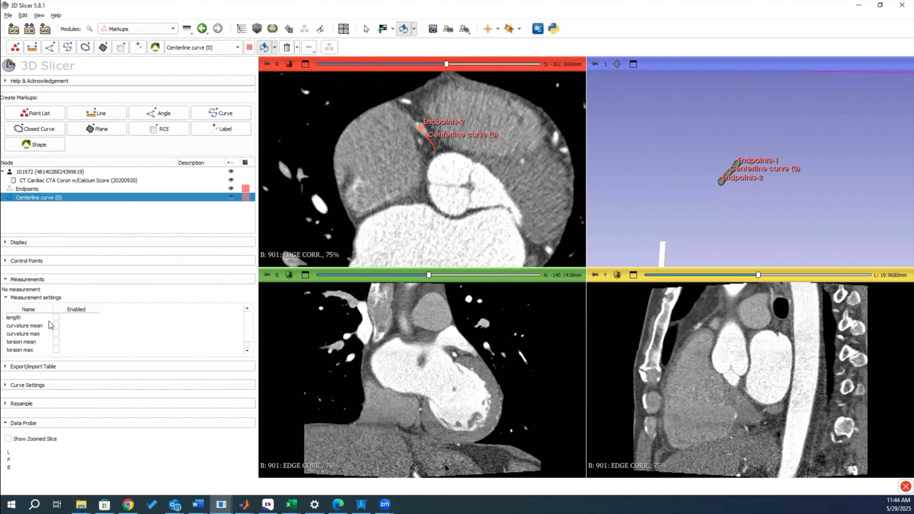
left_click(56, 318)
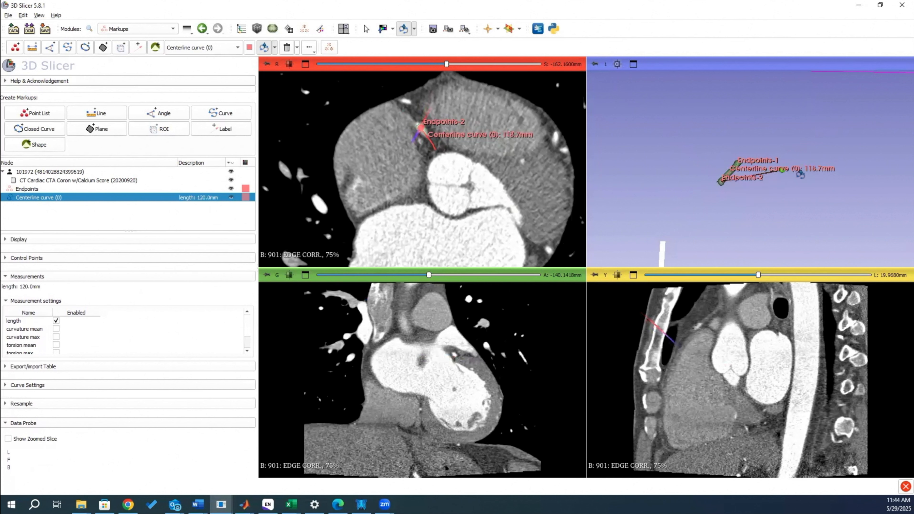
right_click(426, 146)
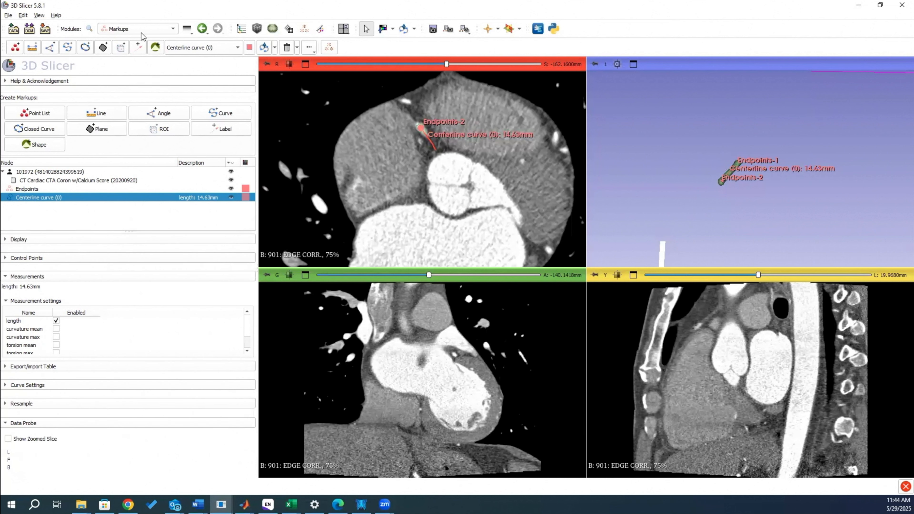
Return to the Segment Editor and extend Segment_1 by painting farther down the coronary artery on lower axial slices
left_click(160, 32)
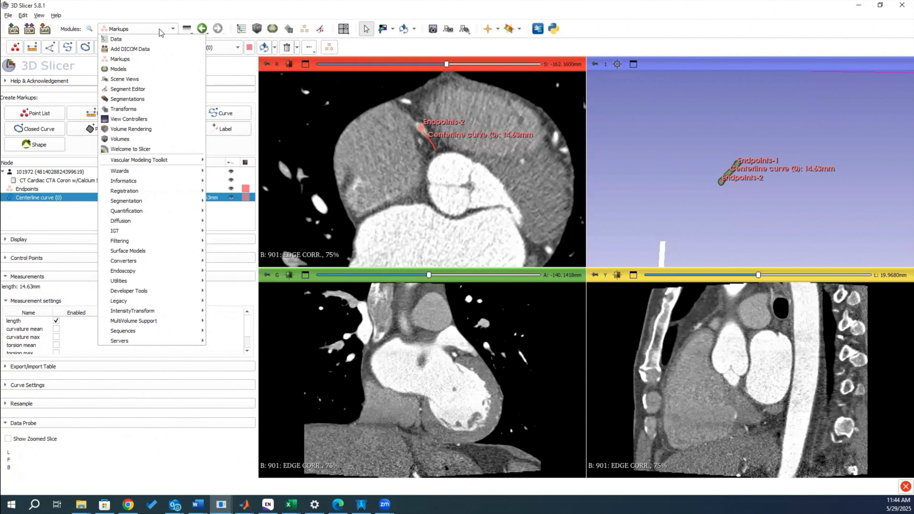
left_click(146, 89)
left_click(13, 166)
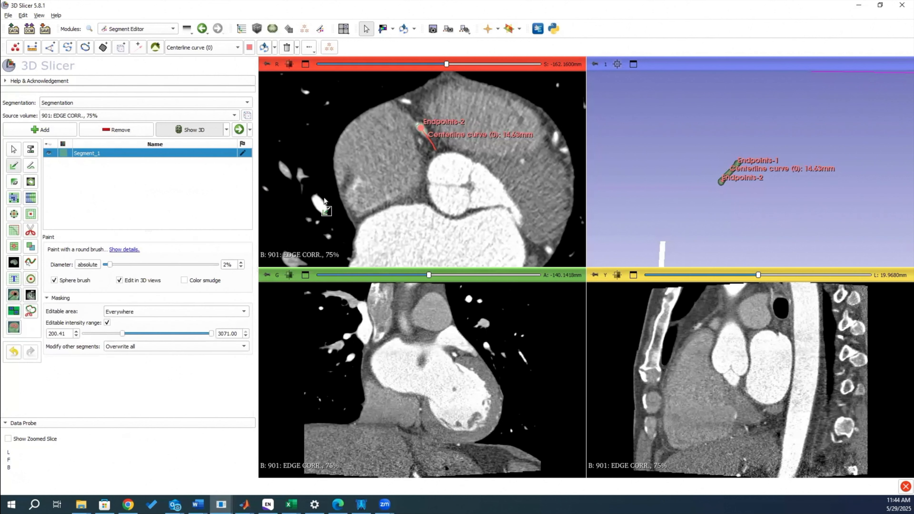
scroll(420, 132, "down", 2)
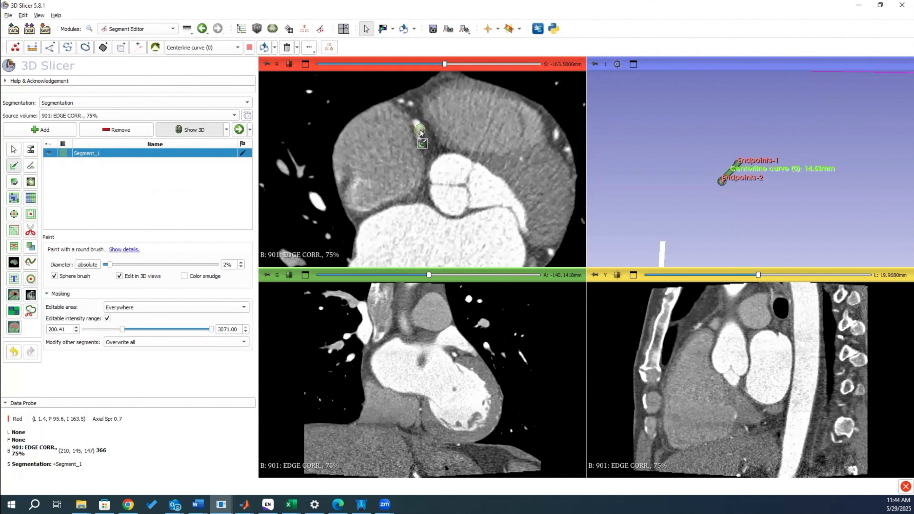
scroll(420, 132, "down", 2)
left_click_drag(420, 132, 422, 132)
scroll(424, 137, "up", 3)
scroll(424, 141, "up", 1)
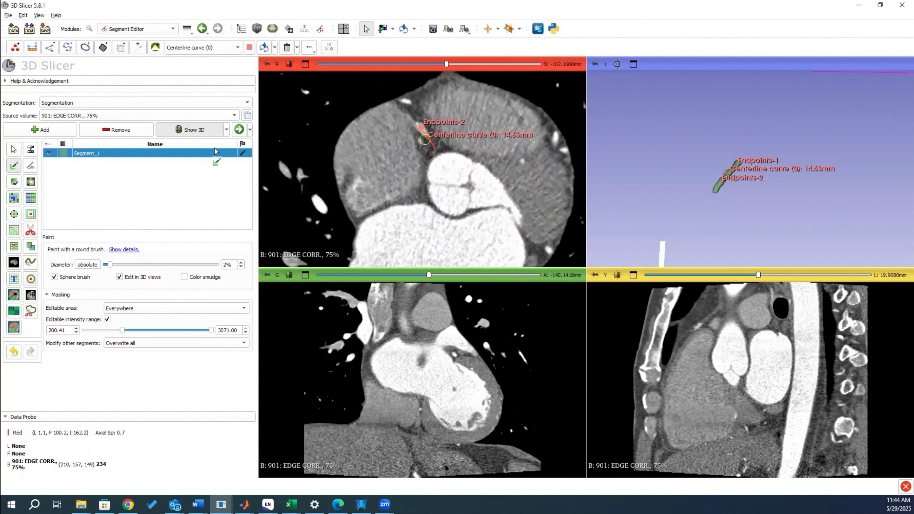
Reopen the Extract Centerline module and remove the distal endpoint from the Endpoints list
left_click(159, 32)
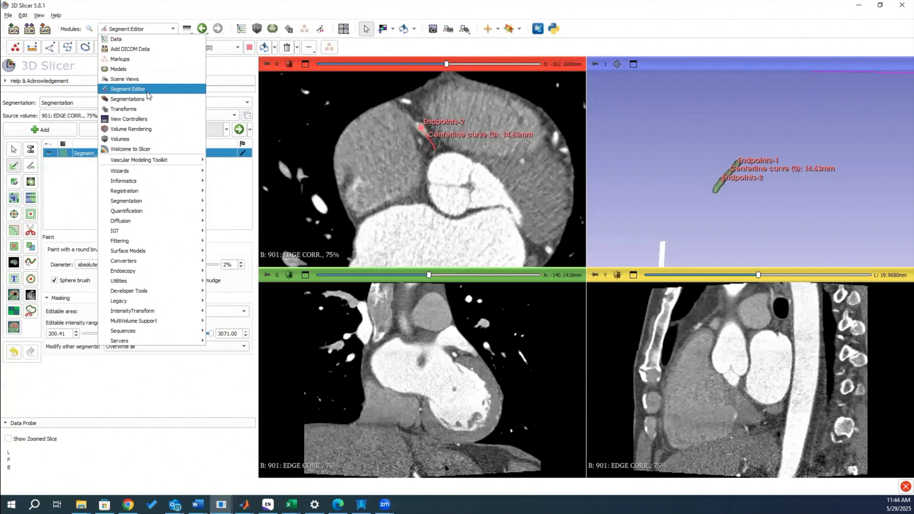
mouse_move(145, 162)
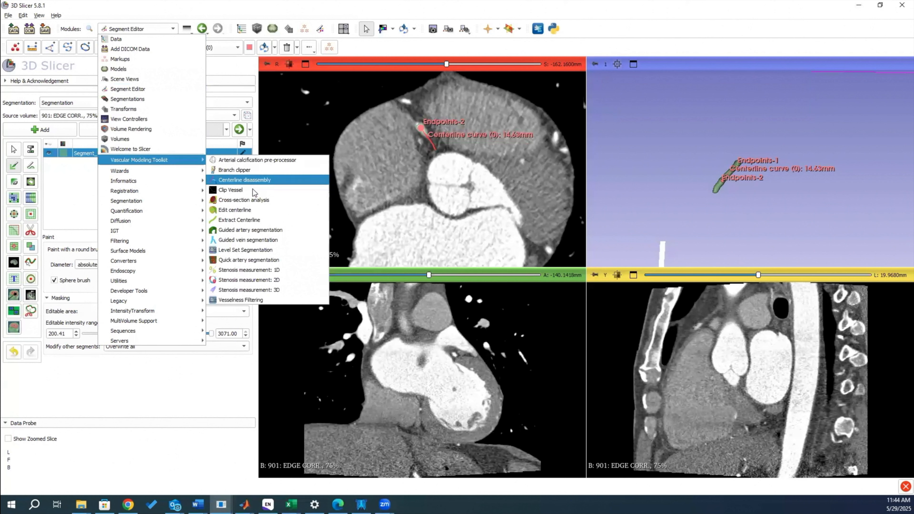
left_click(254, 220)
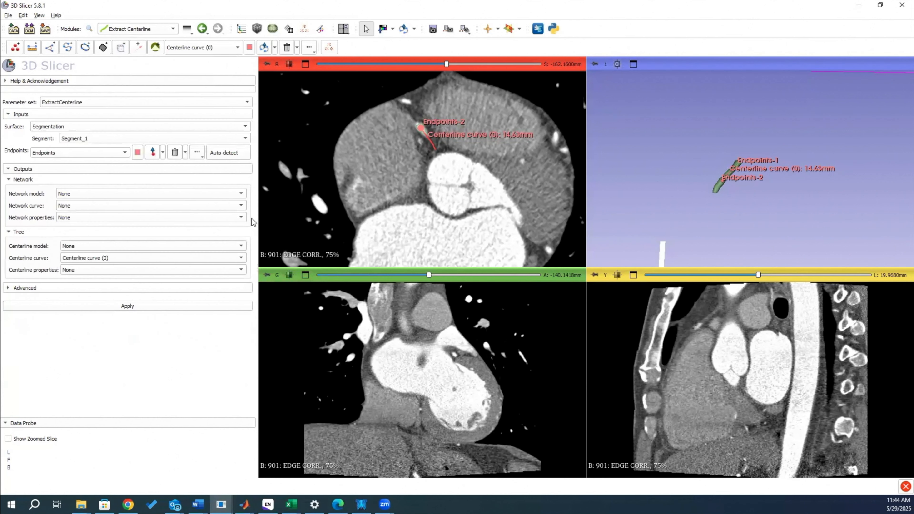
left_click(174, 153)
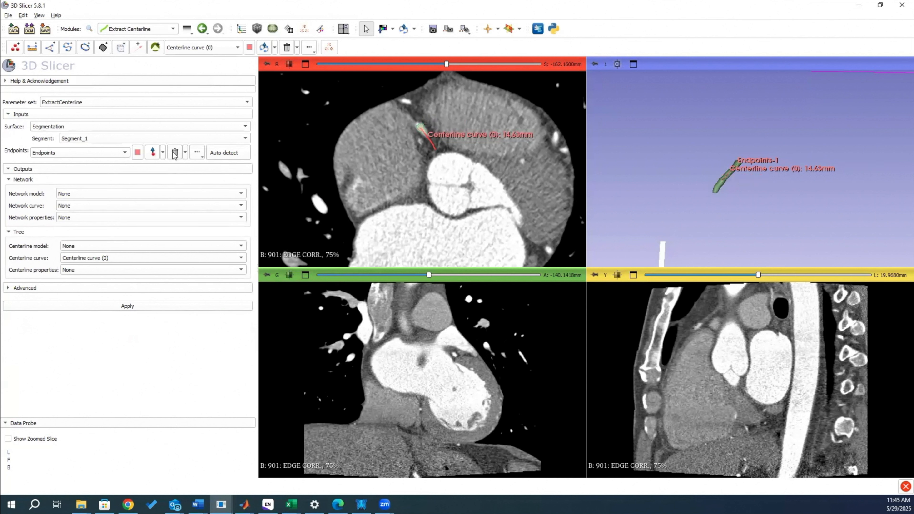
Place a new second endpoint at the distal end of the extended vessel and extract the centerline again
left_click(153, 153)
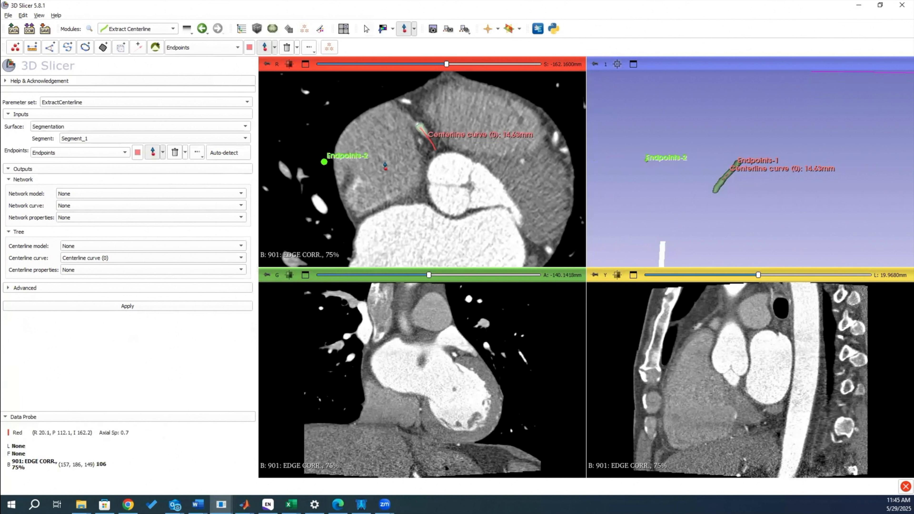
scroll(413, 133, "down", 6)
left_click(411, 121)
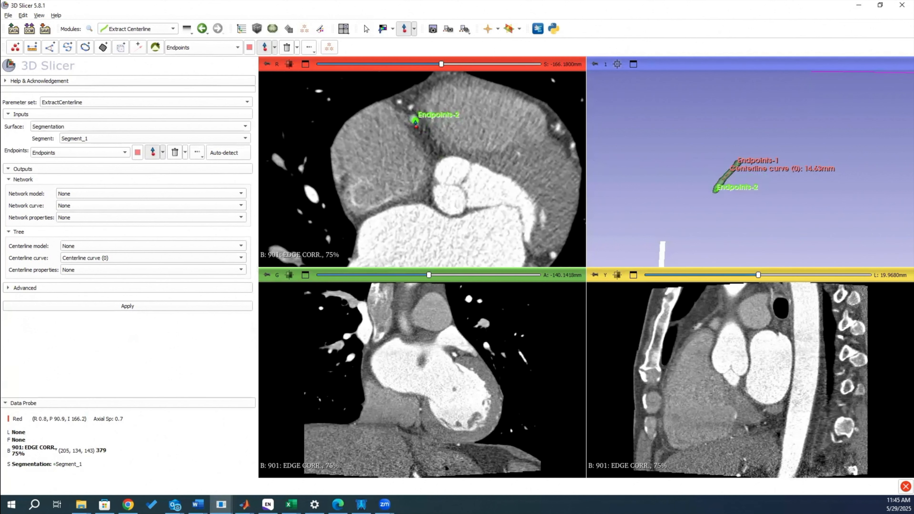
left_click(130, 308)
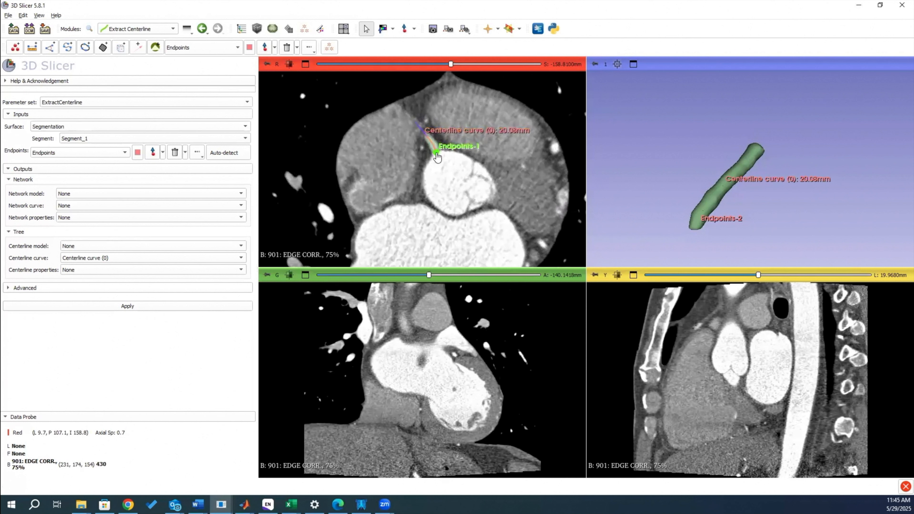
Move the first endpoint down along the vessel and re-extract the centerline to a length of about 10 mm
mouse_move(437, 158)
left_mouse_down()
mouse_move(428, 141)
mouse_move(429, 149)
left_mouse_up()
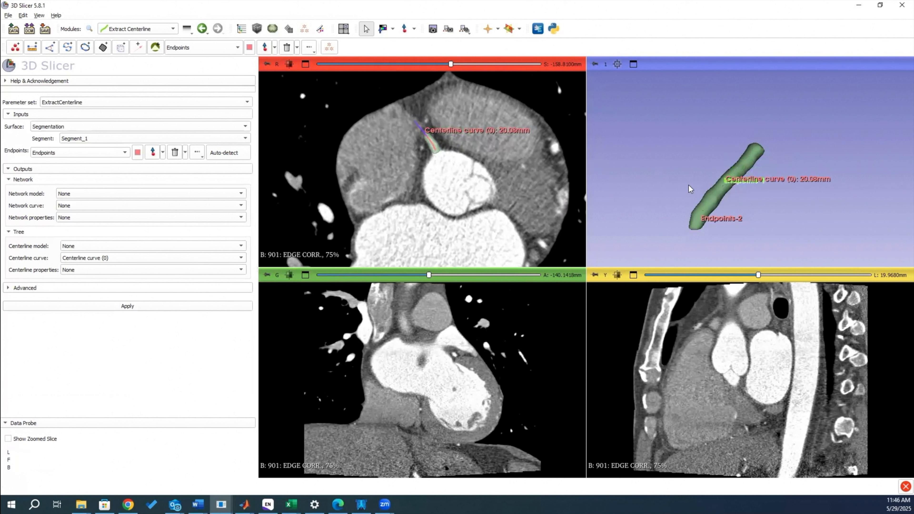
left_click(113, 309)
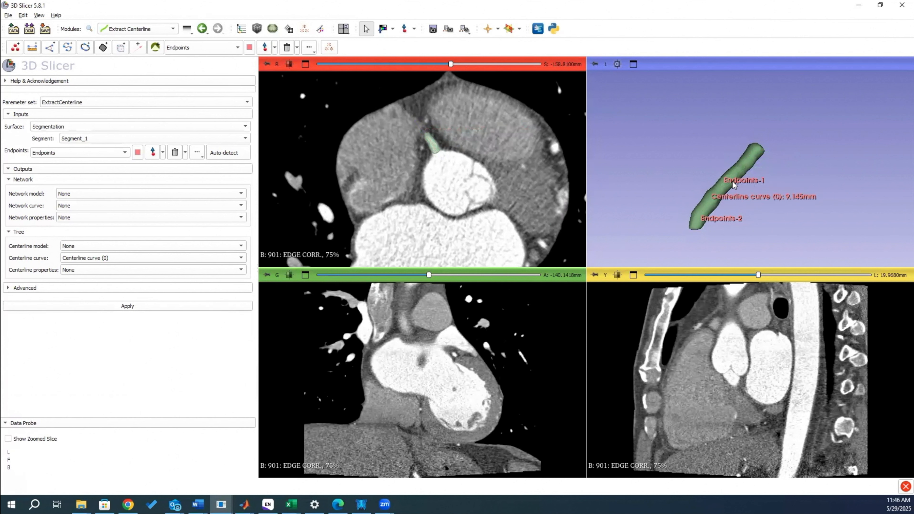
left_click_drag(739, 181, 711, 173)
left_click(153, 153)
left_click(153, 152)
left_click(159, 306)
left_click(239, 306)
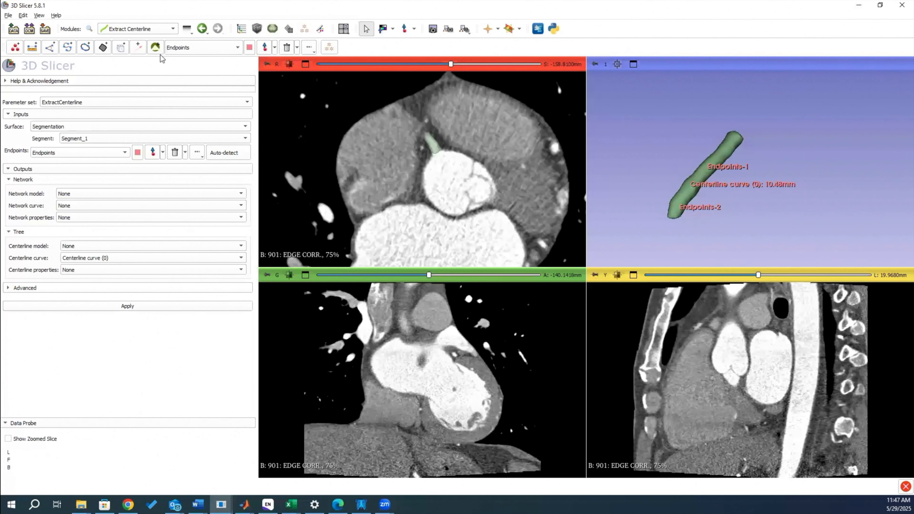
In the Segment Editor, cut off the part of Segment_1 proximal to the first endpoint with Scissors in the 3D view
left_click(173, 31)
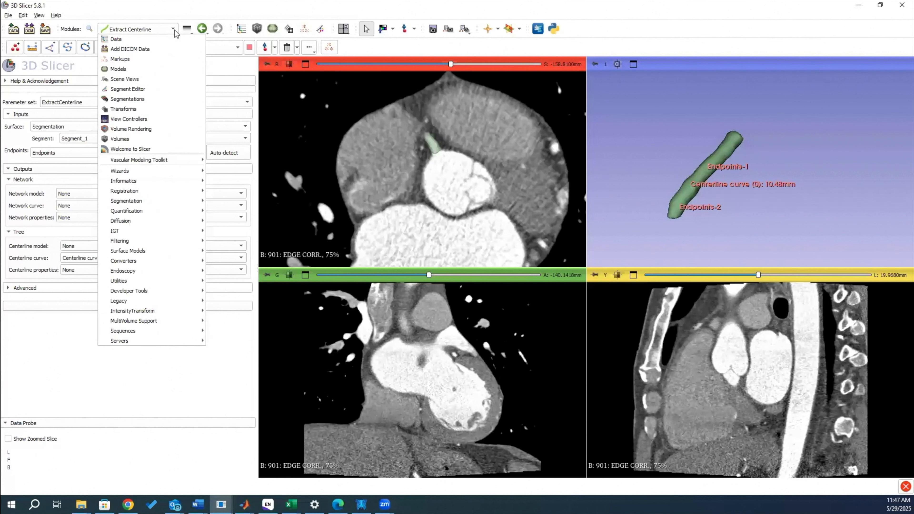
left_click(149, 89)
left_click(30, 231)
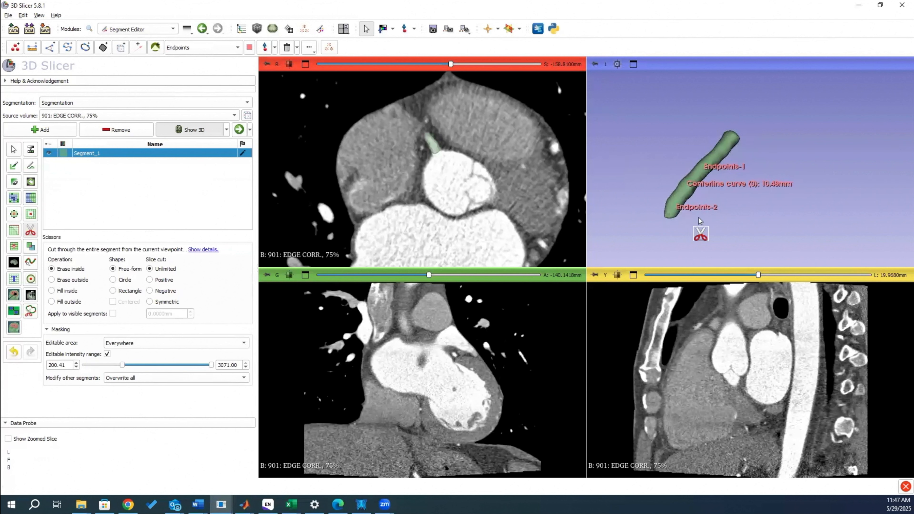
left_click_drag(716, 240, 734, 237)
left_click(14, 149)
left_click_drag(683, 223, 624, 144)
left_click(31, 231)
left_click(13, 149)
mouse_move(626, 234)
left_mouse_down()
mouse_move(631, 212)
mouse_move(666, 237)
left_mouse_up()
left_click(31, 230)
mouse_move(718, 168)
left_mouse_down()
mouse_move(749, 182)
mouse_move(771, 141)
mouse_move(733, 131)
mouse_move(715, 171)
mouse_move(741, 177)
mouse_move(737, 167)
mouse_move(717, 170)
left_mouse_up()
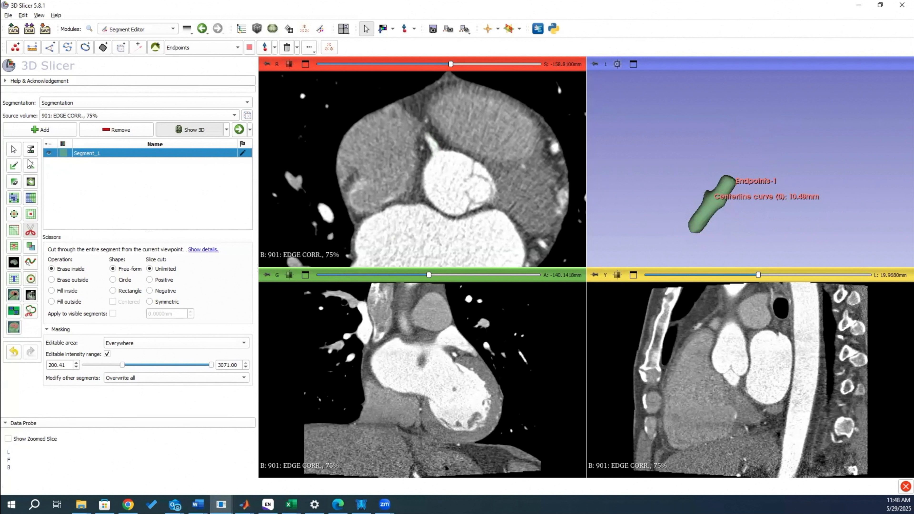
Rotate the trimmed Segment_1 and erase the leftover spur on its side with Scissors
left_click(14, 149)
left_click_drag(679, 220, 713, 228)
left_click_drag(628, 185, 713, 197)
left_click_drag(749, 263, 723, 245)
left_click_drag(668, 181, 680, 186)
left_click(30, 231)
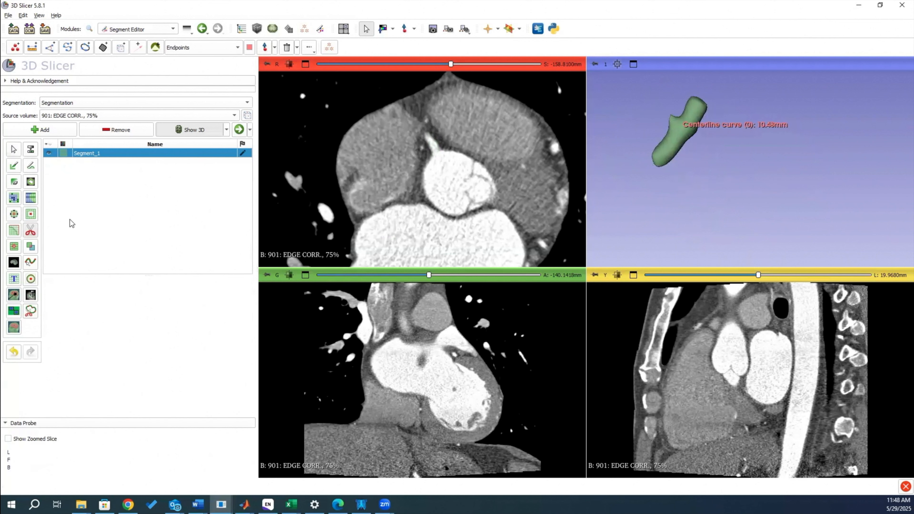
left_click_drag(670, 126, 677, 111)
mouse_move(677, 167)
middle_mouse_down()
mouse_move(898, 224)
mouse_move(632, 170)
mouse_move(657, 208)
middle_mouse_up()
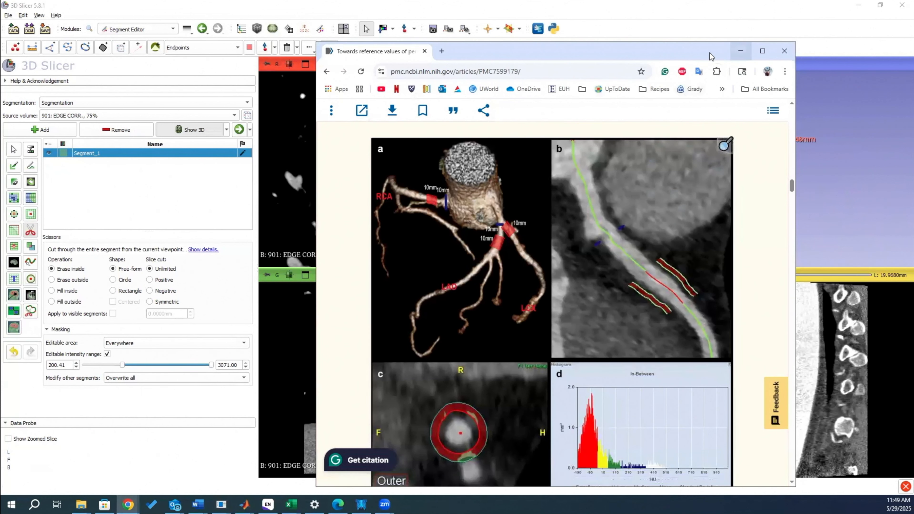
Move the article window out of the way and delete the centerline curve and the Endpoints list in the Data module
left_click_drag(673, 55, 913, 55)
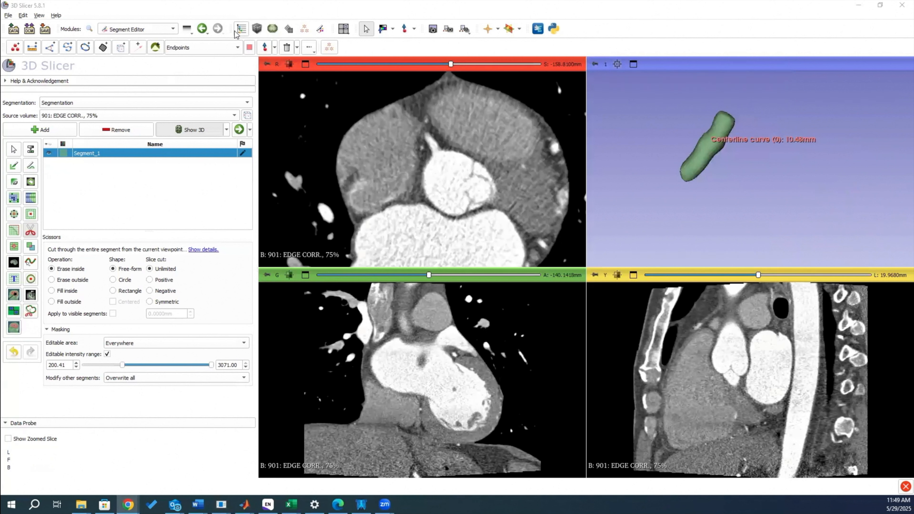
left_click(241, 28)
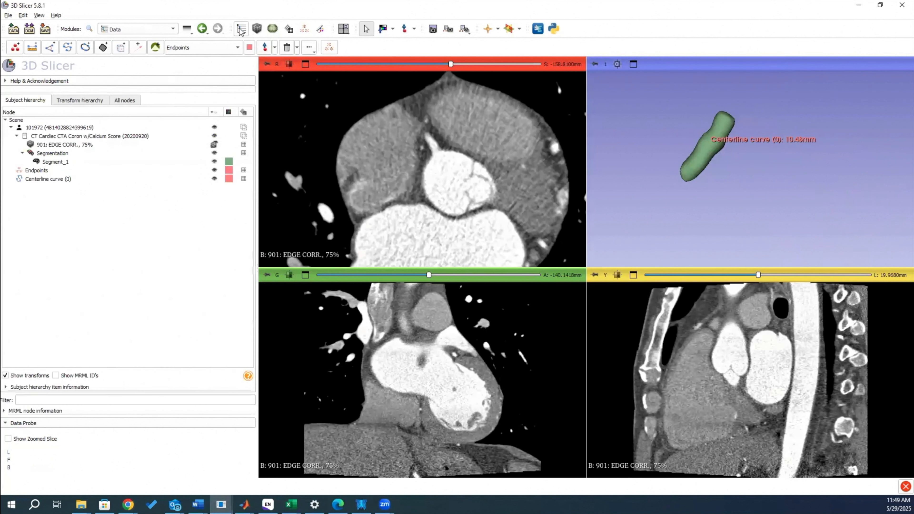
left_click(42, 179)
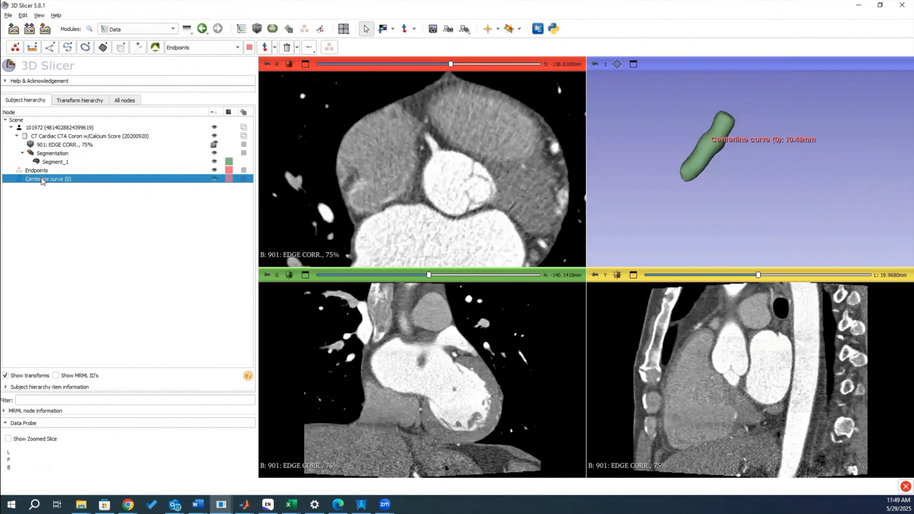
right_click(43, 179)
left_click(54, 195)
left_click(46, 172)
right_click(46, 171)
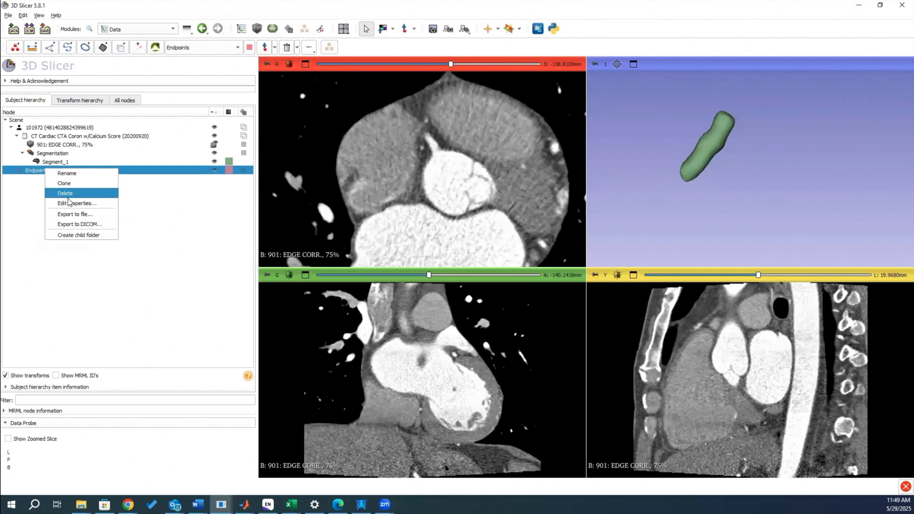
left_click(68, 194)
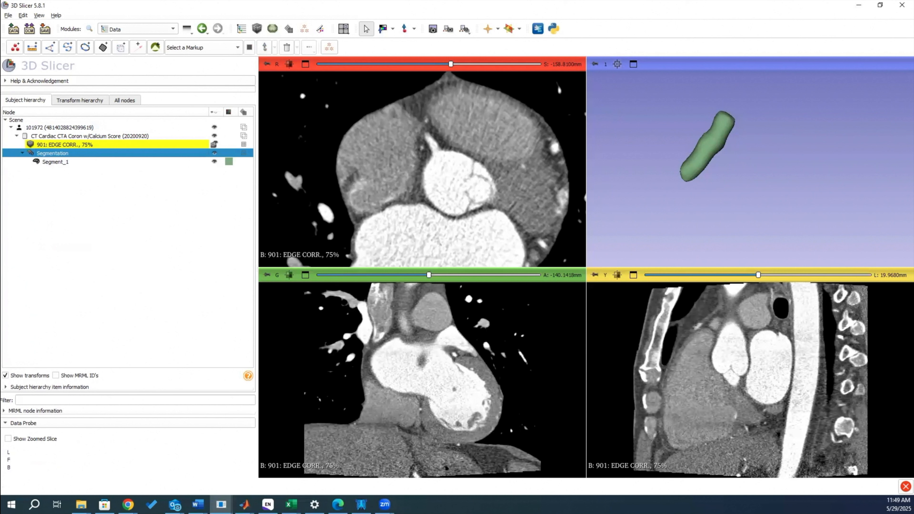
Return to the Segment Editor and add a second segment to Segmentation
key("alt+Tab")
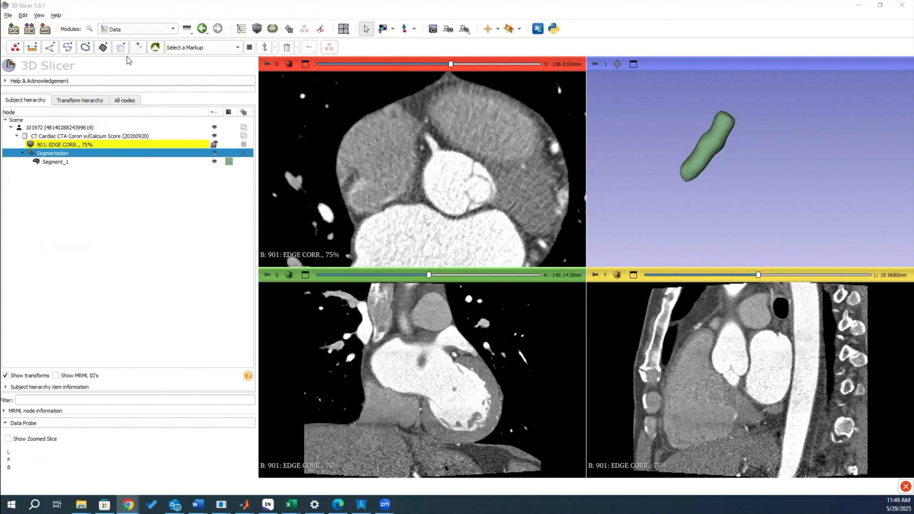
left_click(169, 29)
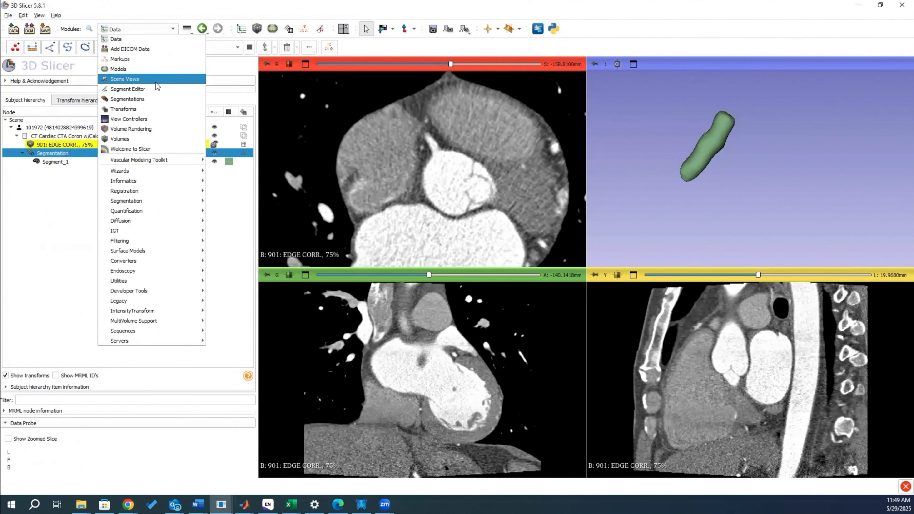
left_click(155, 90)
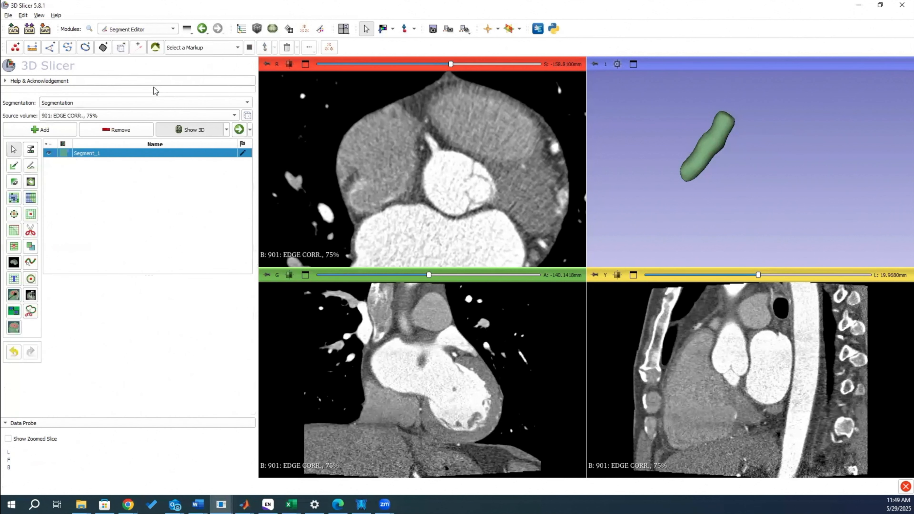
left_click(45, 130)
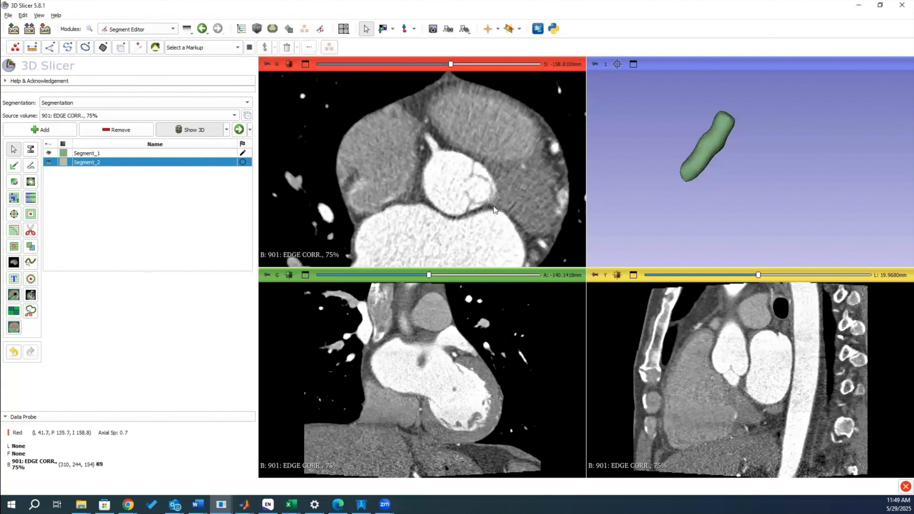
Examine the axial slices for the left coronary artery's origin from the aorta, consulting the article's figure of the 10 mm coronary segments
scroll(489, 211, "down", 4)
scroll(487, 208, "down", 5)
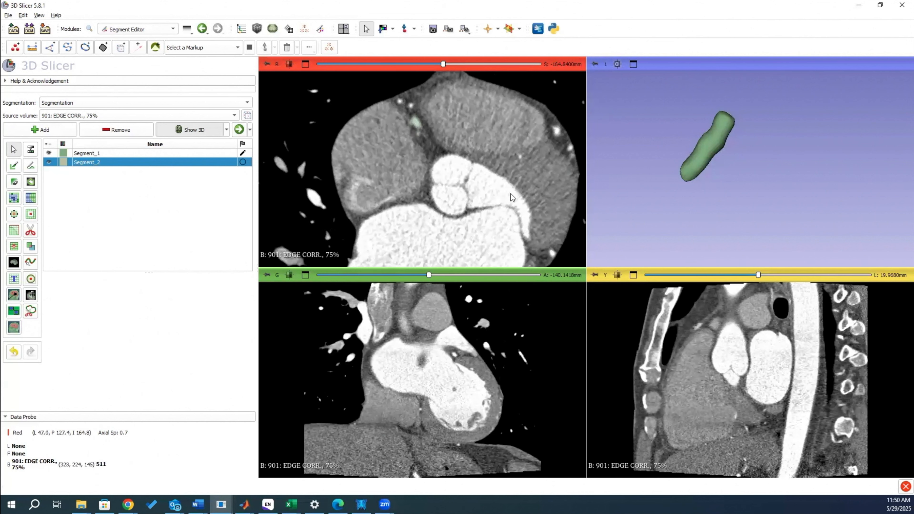
scroll(510, 194, "up", 18)
scroll(510, 193, "up", 12)
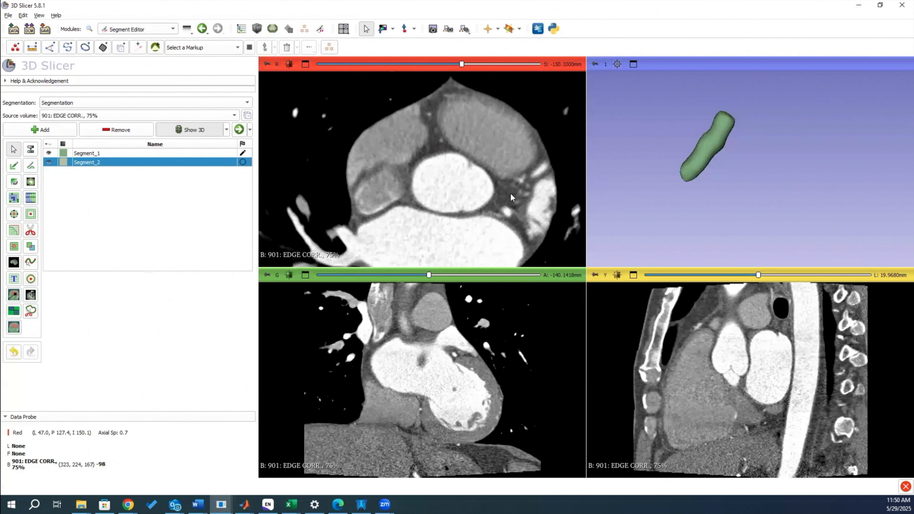
scroll(511, 194, "down", 4)
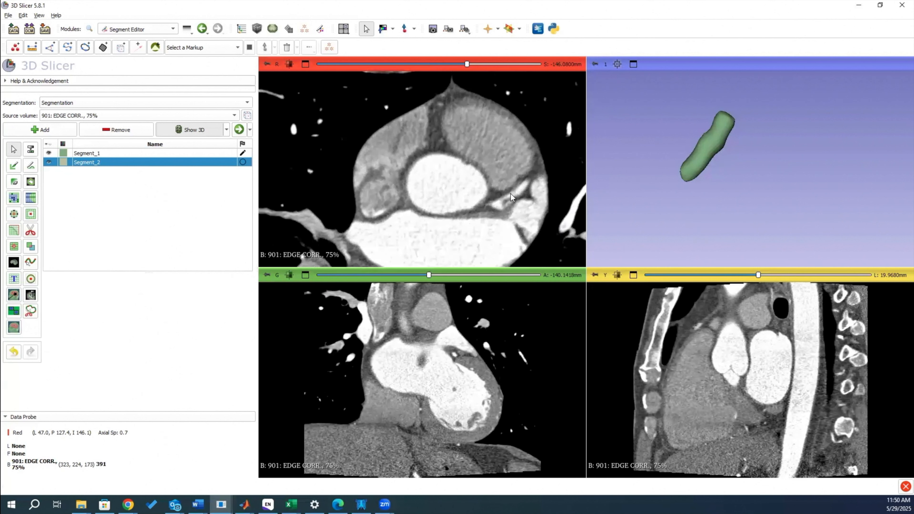
scroll(510, 194, "up", 3)
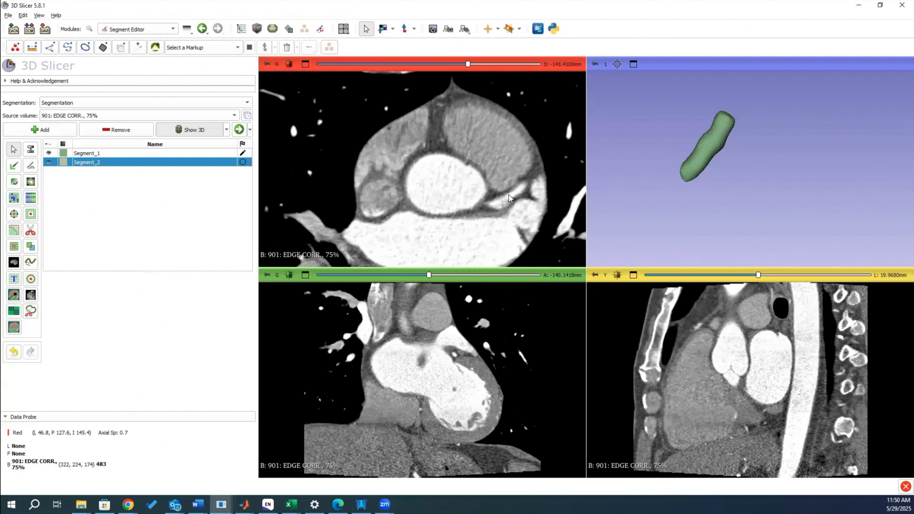
scroll(516, 196, "down", 1)
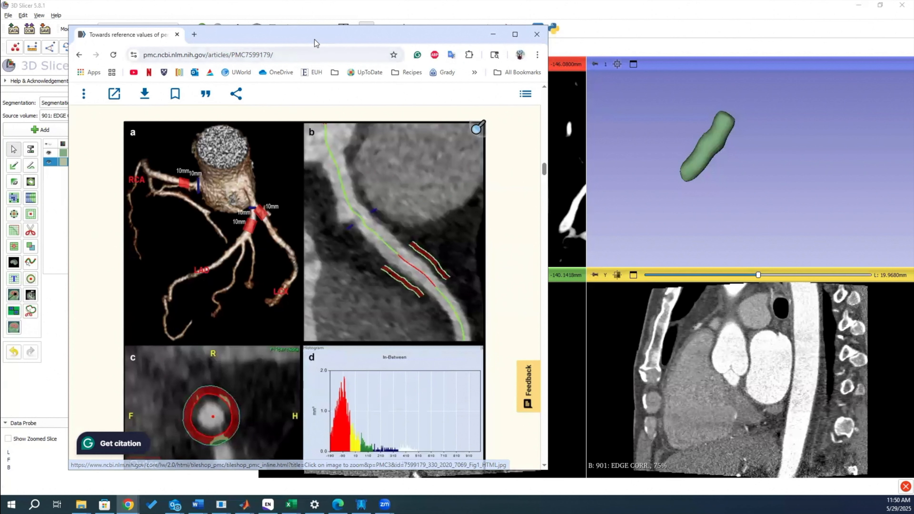
left_click(492, 34)
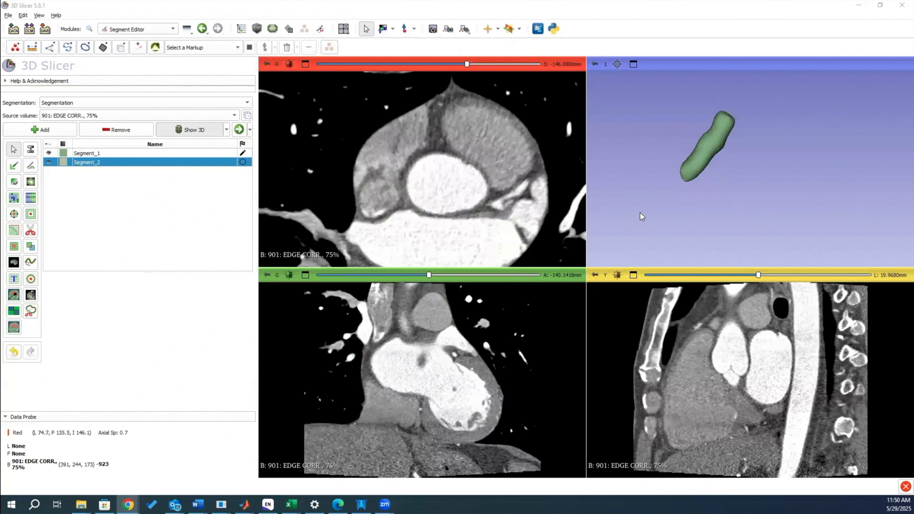
scroll(515, 213, "up", 6)
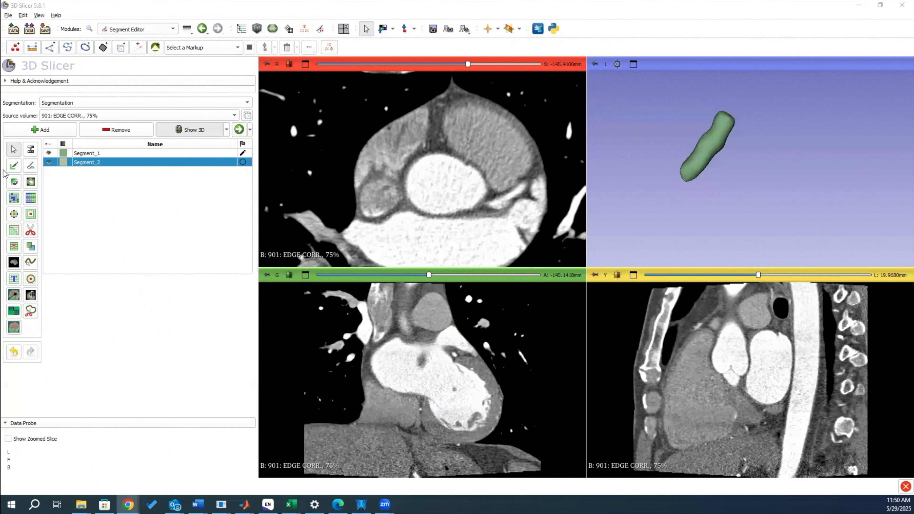
Set a threshold range of 212.69 to 3071.00 for Segment_2 and use it as the editable intensity mask
left_click(31, 149)
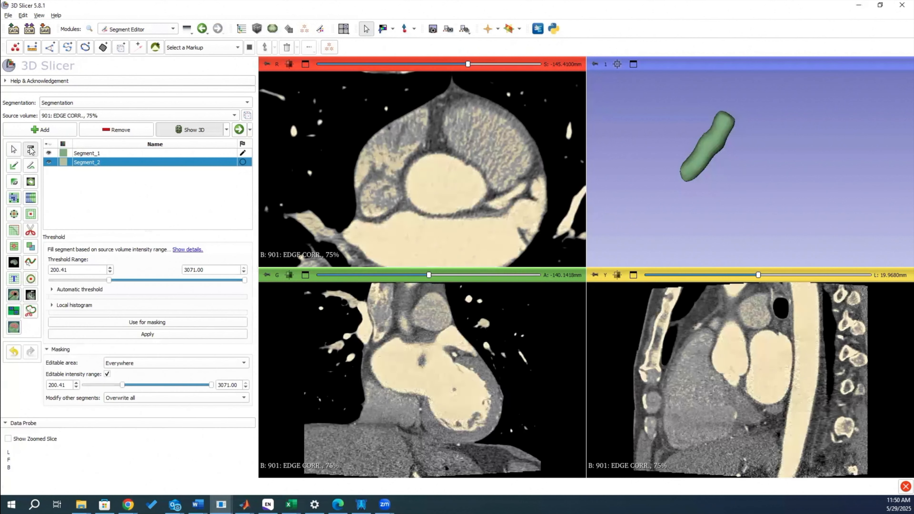
mouse_move(109, 281)
left_mouse_down()
mouse_move(121, 280)
mouse_move(109, 280)
left_mouse_up()
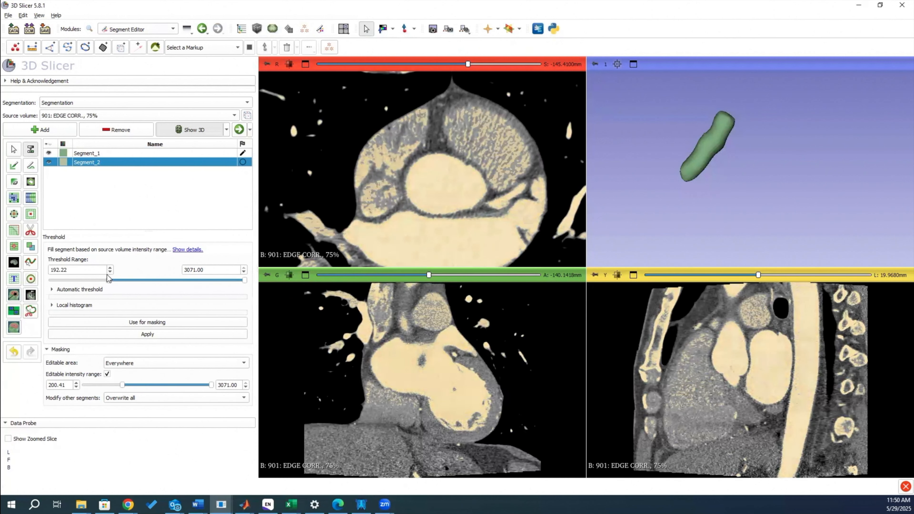
scroll(545, 208, "up", 1)
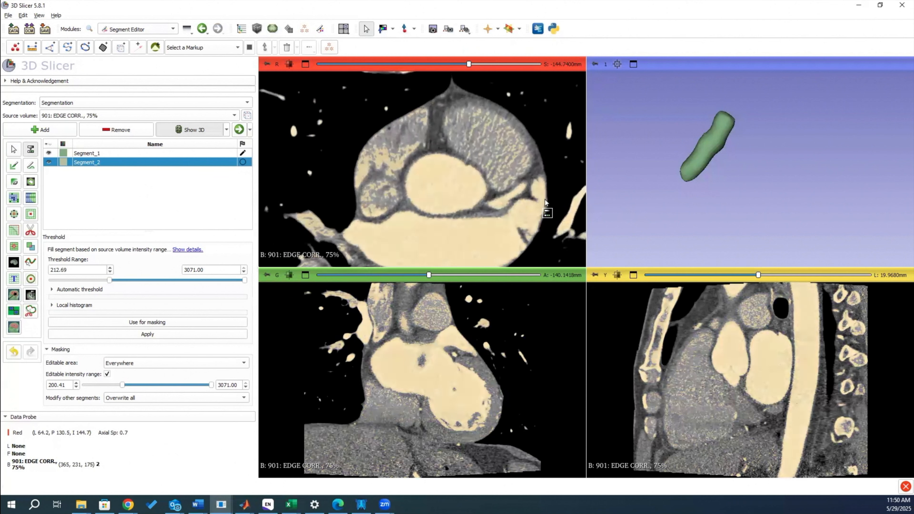
scroll(545, 208, "down", 4)
scroll(545, 208, "up", 4)
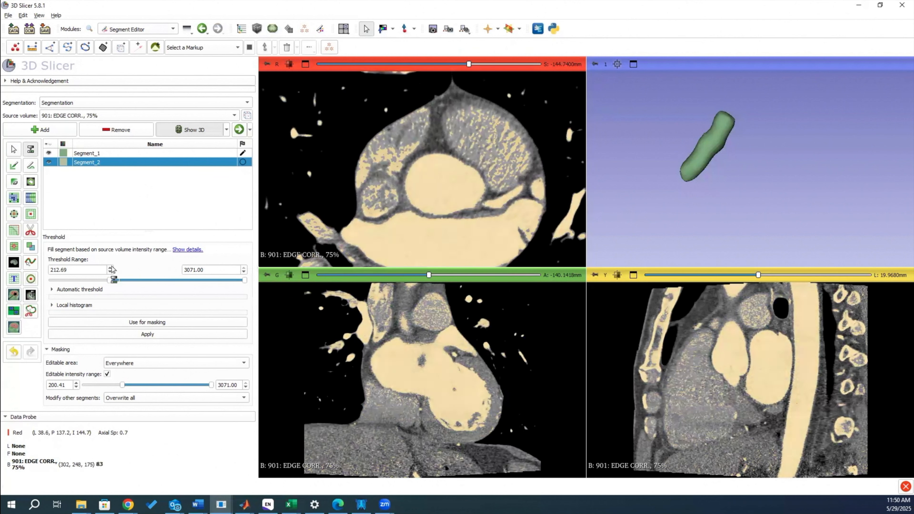
left_click(140, 324)
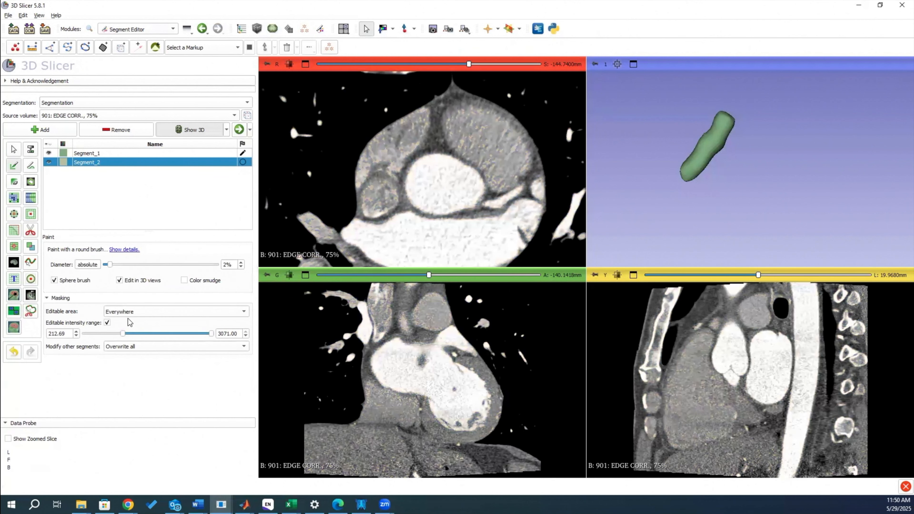
Paint the proximal left coronary artery into Segment_2 on the axial slices with the 2% sphere brush
scroll(497, 205, "down", 2)
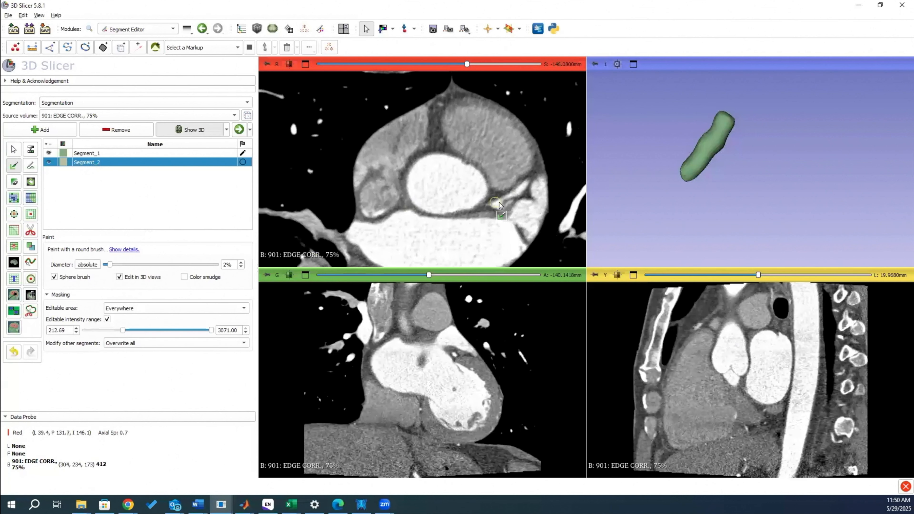
scroll(499, 205, "down", 1)
scroll(499, 205, "up", 1)
left_click_drag(503, 201, 526, 182)
scroll(511, 217, "down", 1)
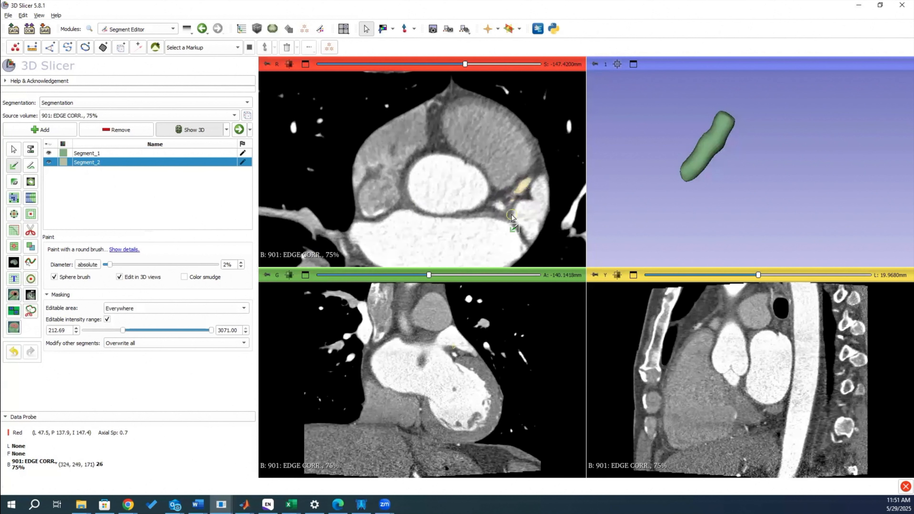
scroll(511, 217, "down", 2)
scroll(525, 212, "up", 3)
scroll(524, 212, "down", 1)
scroll(524, 210, "up", 1)
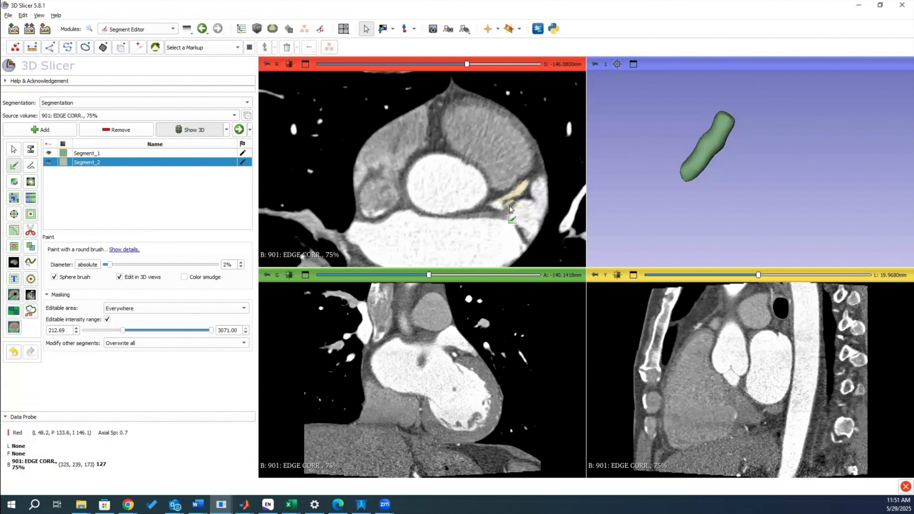
Erase the stray paint beside the left coronary artery on the axial slice with free-form Scissors
scroll(508, 209, "up", 3, "ctrl")
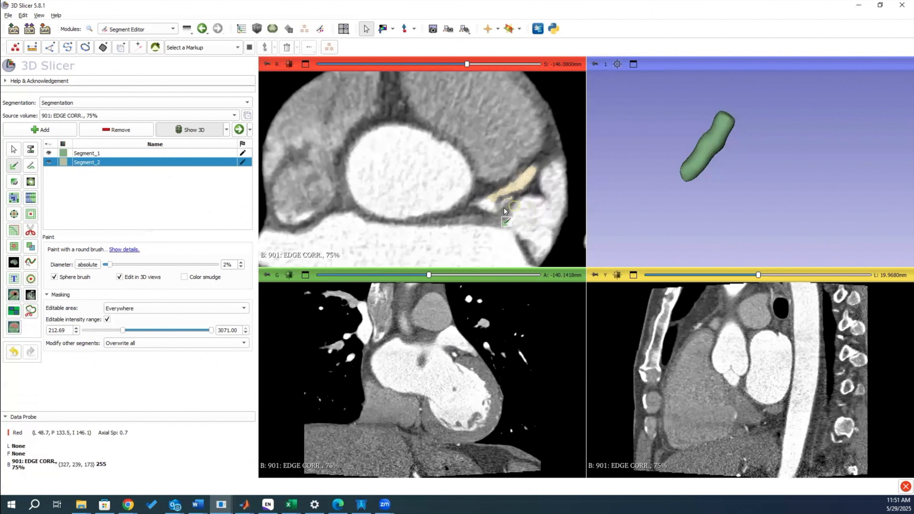
scroll(505, 211, "up", 2, "ctrl")
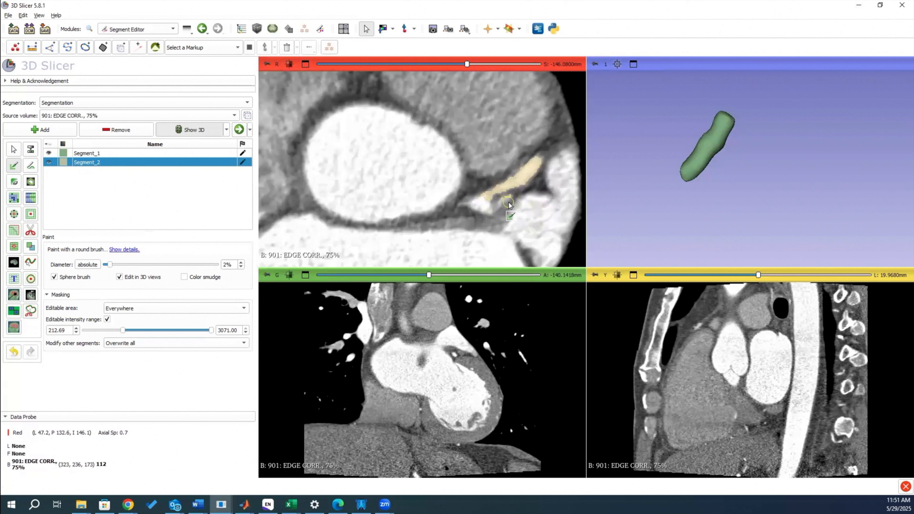
scroll(509, 202, "down", 2, "ctrl")
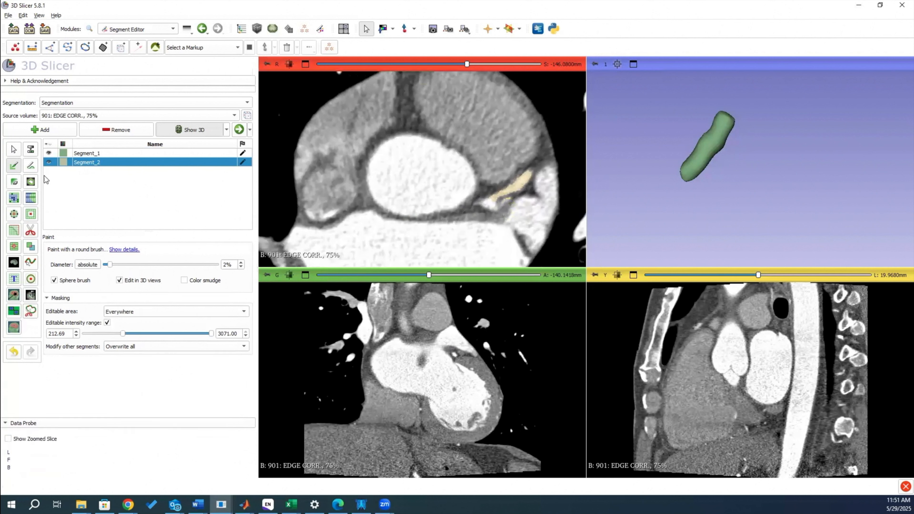
left_click(31, 229)
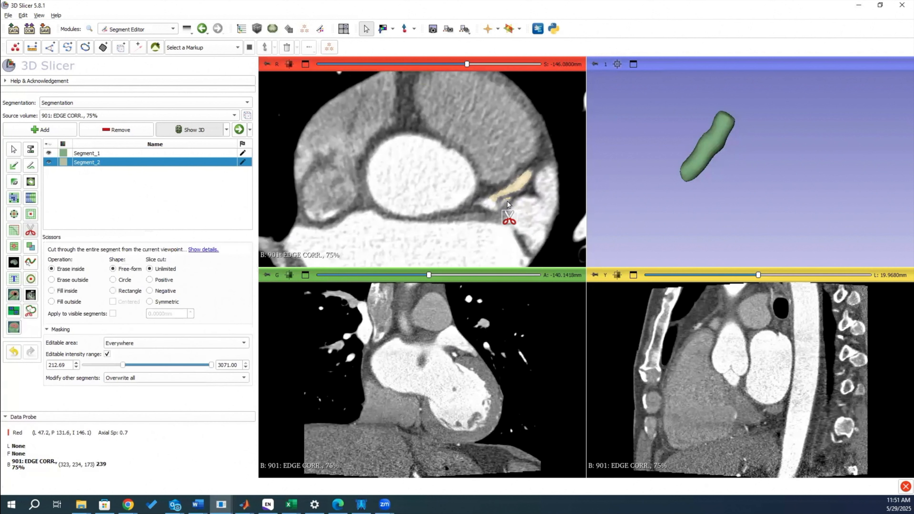
mouse_move(506, 200)
left_mouse_down()
mouse_move(498, 198)
mouse_move(511, 195)
mouse_move(508, 216)
left_mouse_up()
key("Escape")
Check Segment_2 in slices and 3D, and paint more of the left coronary artery on the axial slice
scroll(520, 215, "up", 3)
scroll(520, 214, "down", 7)
scroll(520, 214, "up", 6)
left_click_drag(793, 201, 771, 107)
left_click_drag(752, 241, 724, 224)
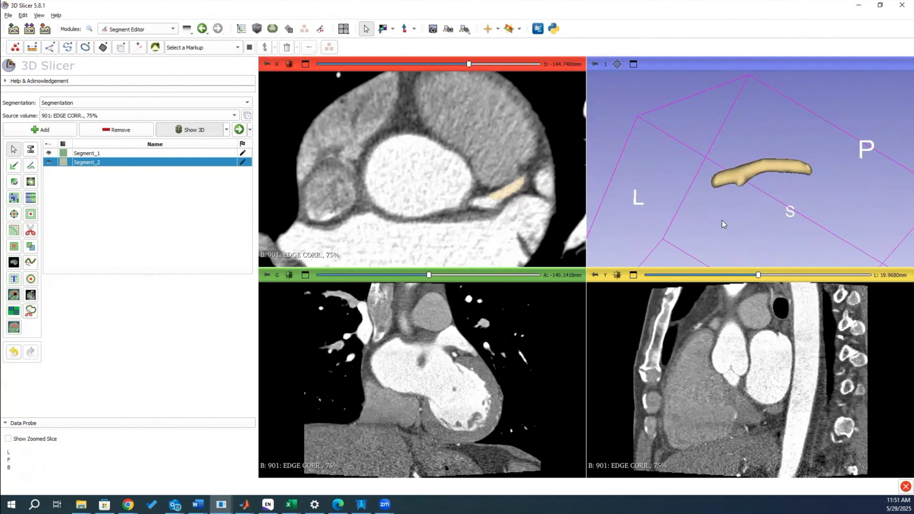
left_click(17, 167)
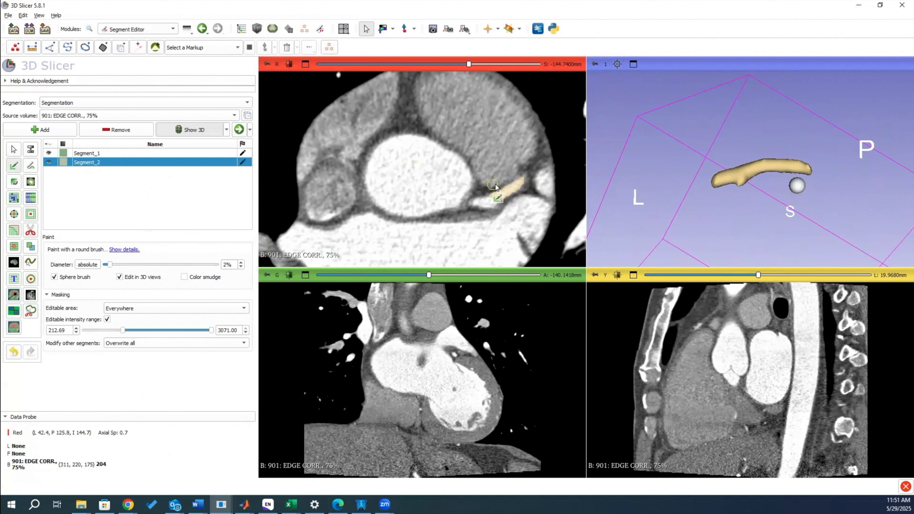
left_click_drag(491, 201, 529, 181)
scroll(530, 171, "up", 1)
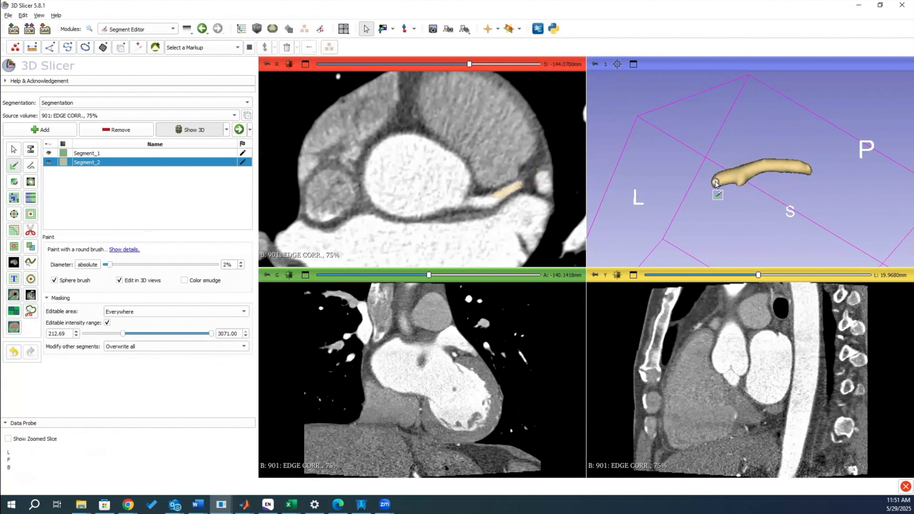
Touch up both ends of Segment_2 by painting directly on its 3D surface
left_click_drag(715, 181, 735, 179)
mouse_move(724, 176)
left_mouse_down()
mouse_move(713, 177)
mouse_move(718, 183)
left_mouse_up()
mouse_move(803, 165)
left_mouse_down()
mouse_move(811, 172)
mouse_move(796, 172)
left_mouse_up()
scroll(483, 205, "down", 3)
scroll(483, 207, "up", 4)
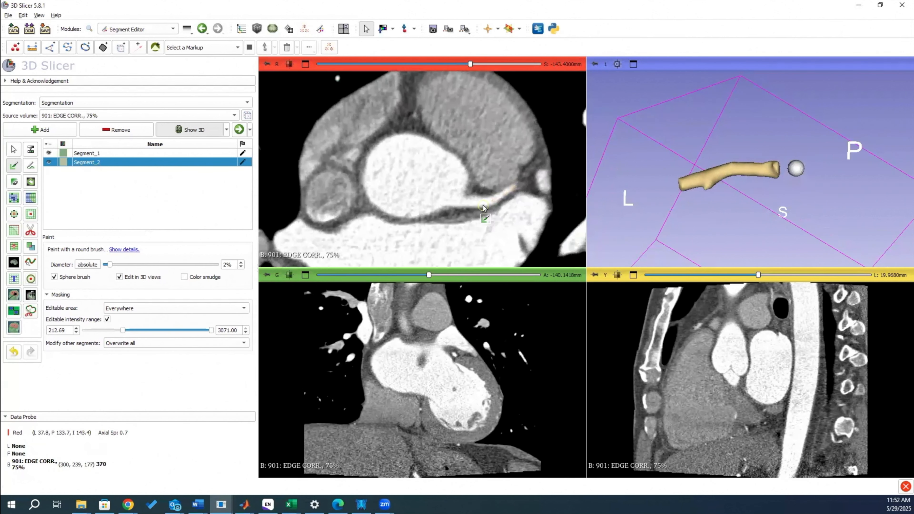
Open the Extract Centerline module, choose Segment_2 as the surface segment and create a new endpoints list
left_click(130, 30)
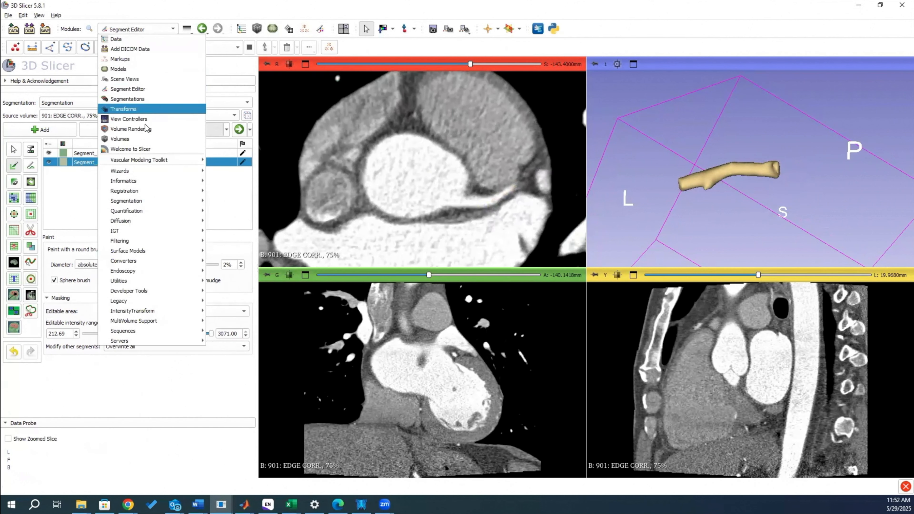
mouse_move(136, 159)
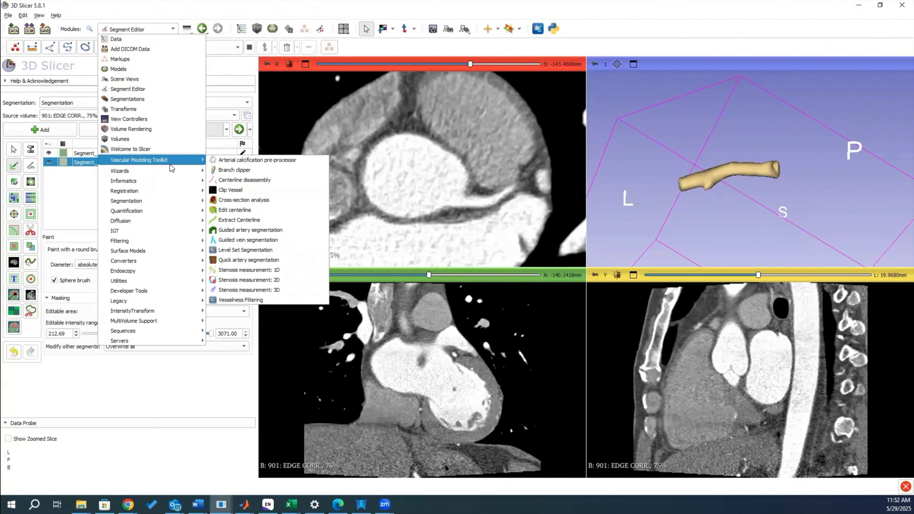
left_click(233, 221)
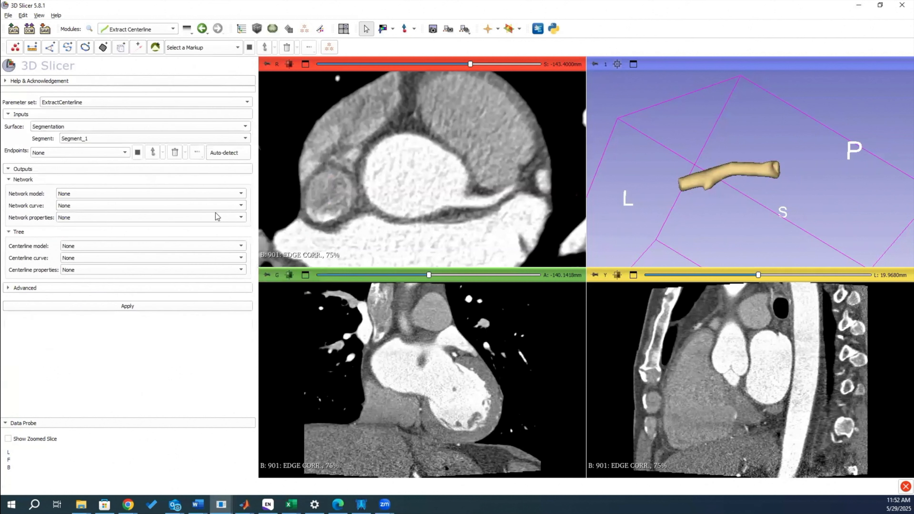
left_click(74, 140)
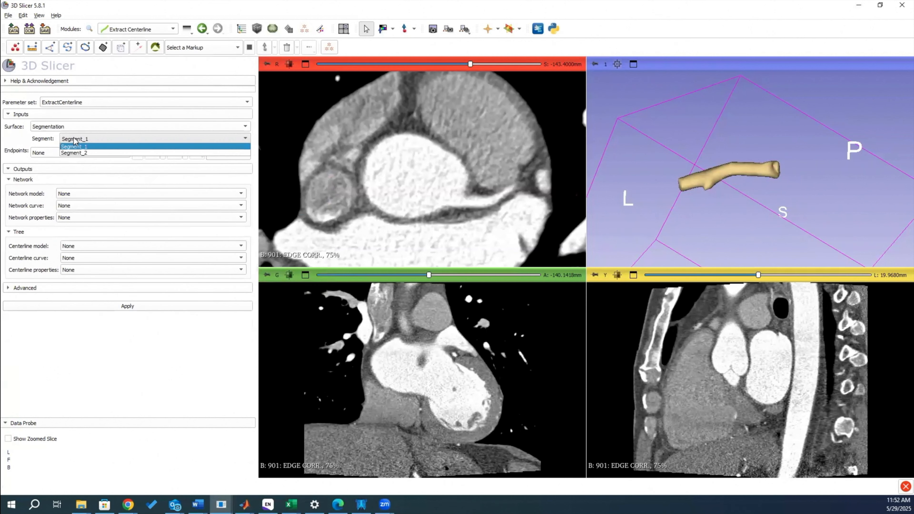
left_click(75, 153)
left_click(77, 154)
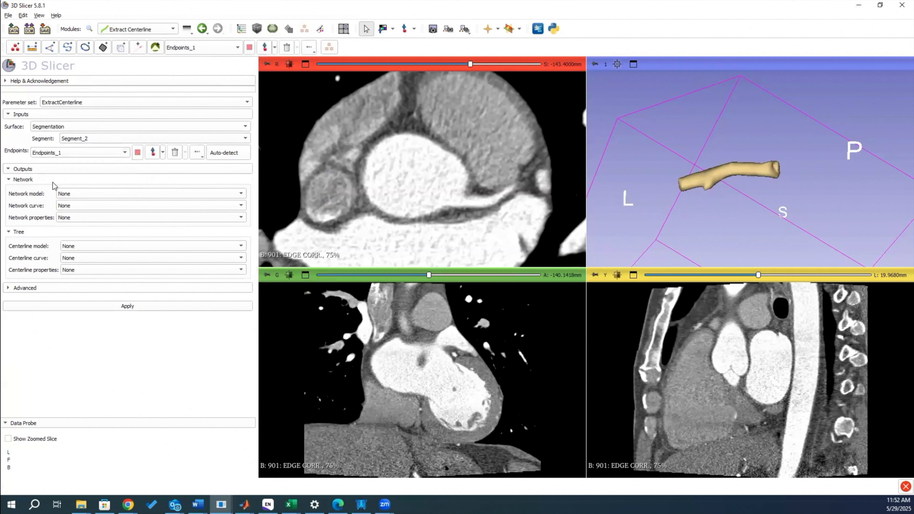
Place one centerline endpoint at each end of Segment_2 in the 3D view
left_click(152, 152)
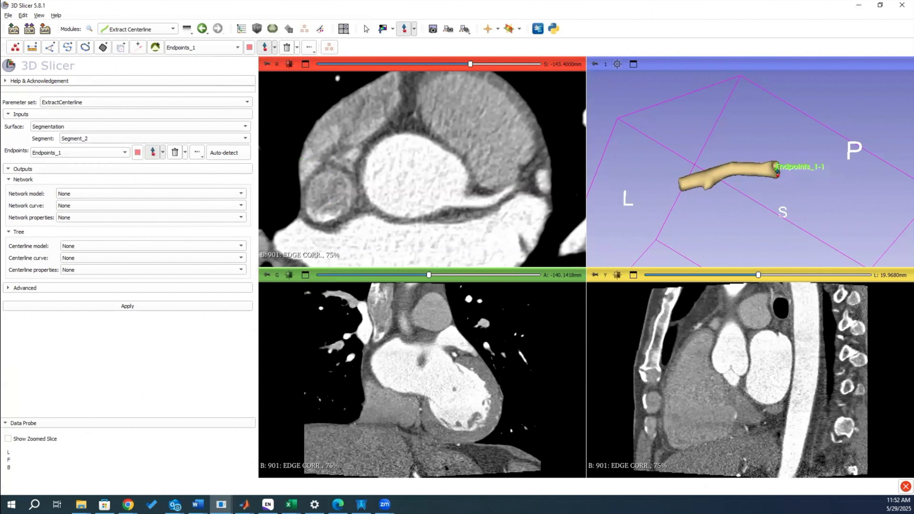
left_click(775, 172)
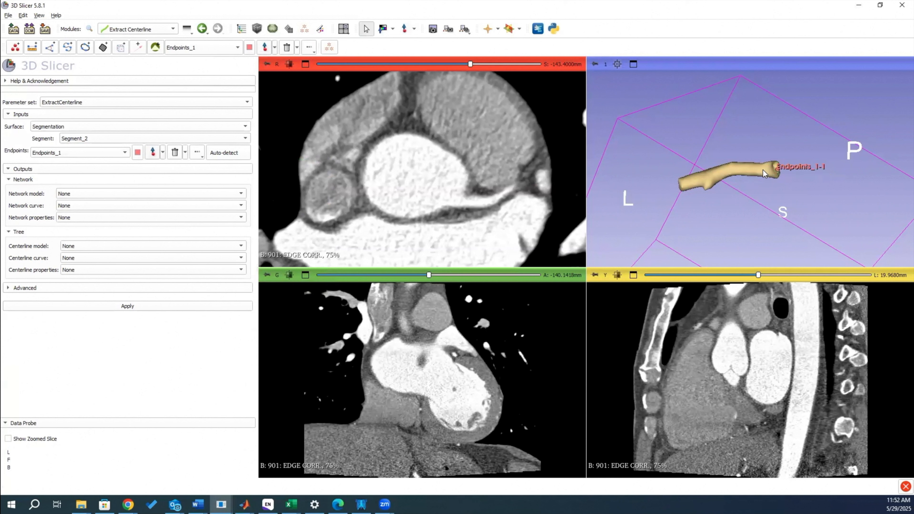
left_click(152, 151)
left_click(679, 185)
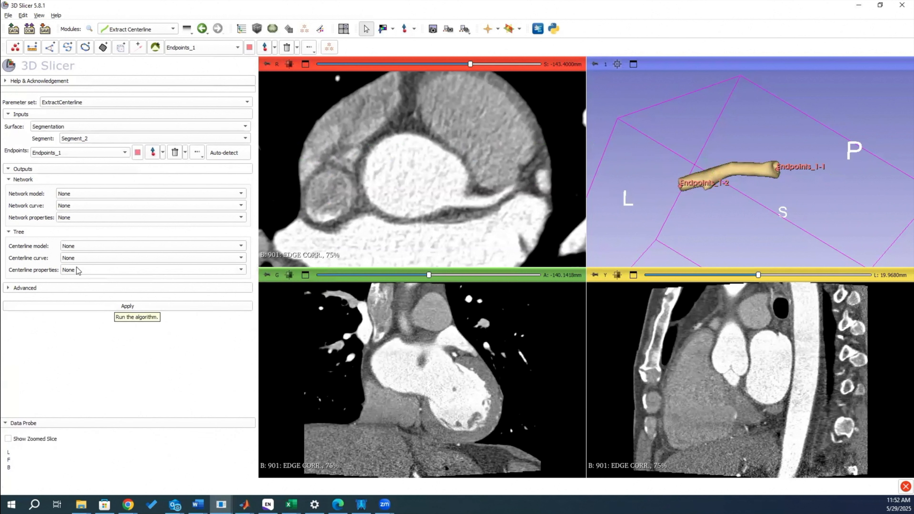
Create a new centerline curve as the tree output and run the centerline extraction for Segment_2
left_click(79, 258)
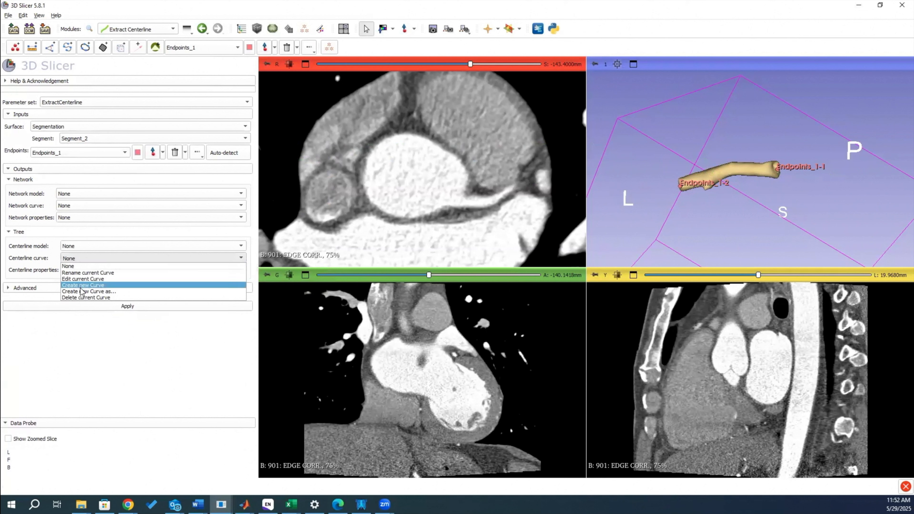
left_click(82, 285)
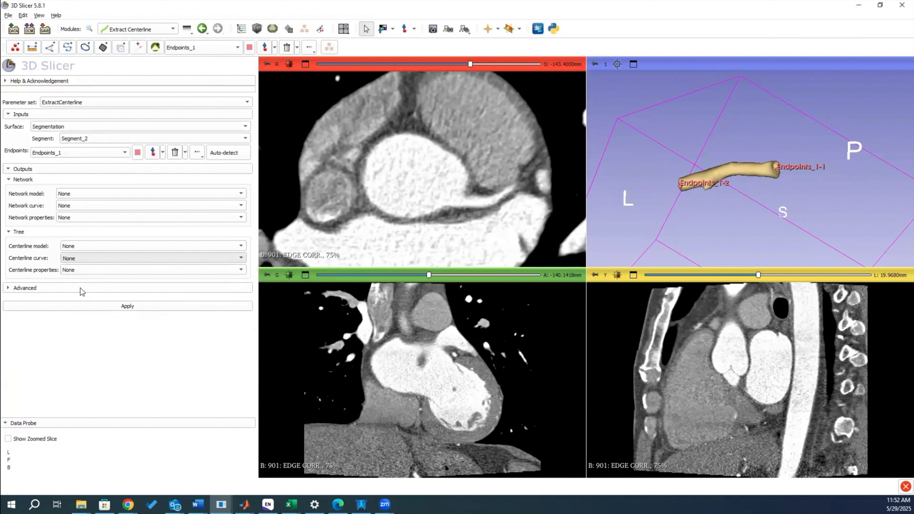
left_click(97, 307)
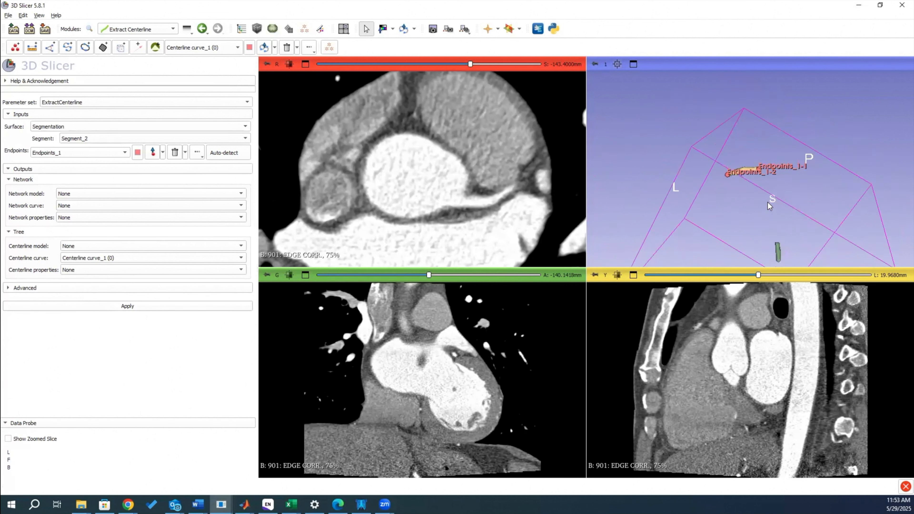
Inspect the extracted centerline in the slice and 3D views and enable its length measurement in the Markups module
scroll(767, 202, "up", 5)
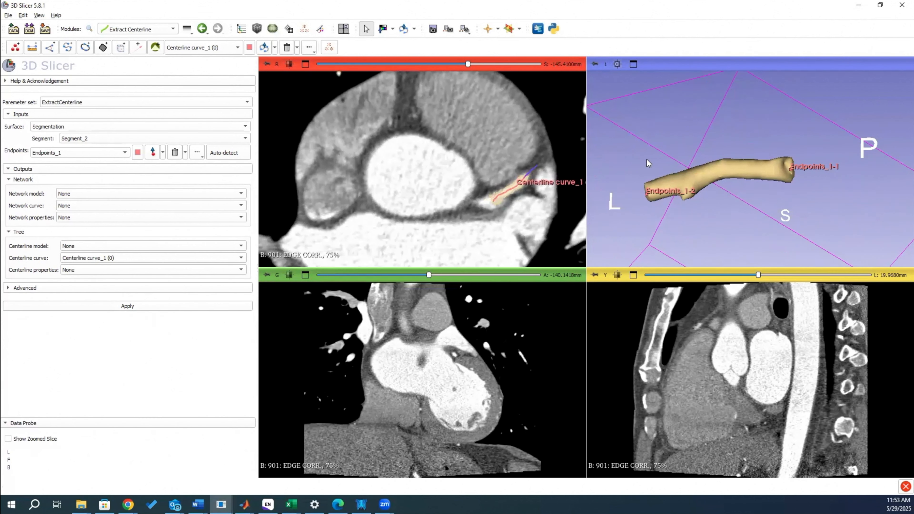
left_click_drag(692, 207, 605, 201)
middle_click_drag(522, 185, 389, 142)
right_click_drag(388, 142, 378, 108)
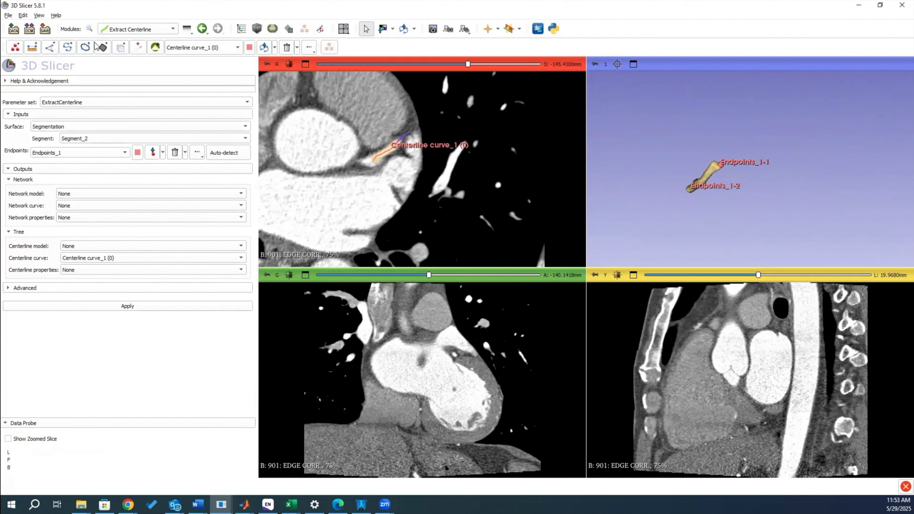
left_click(160, 31)
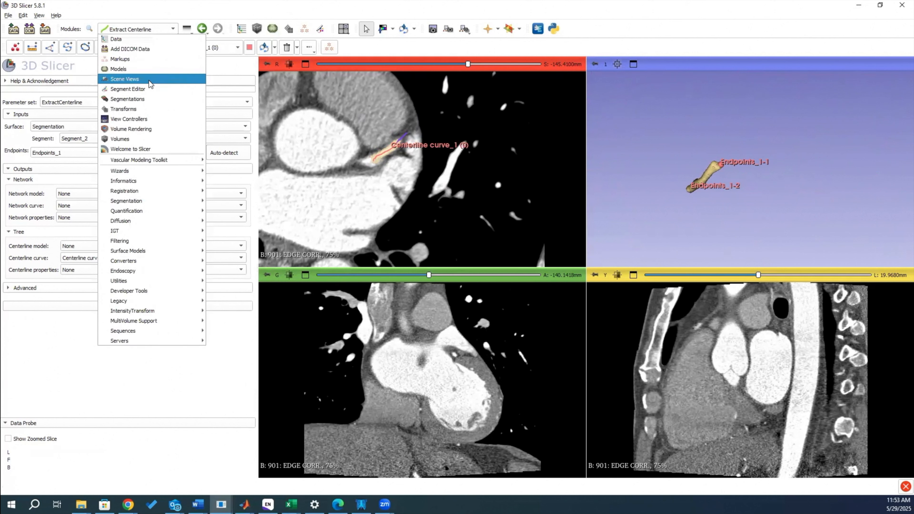
left_click(143, 60)
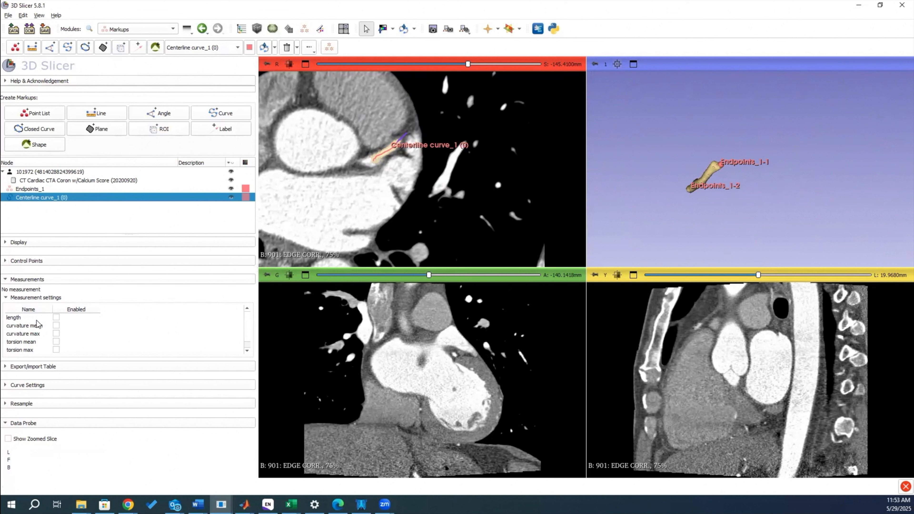
left_click(57, 318)
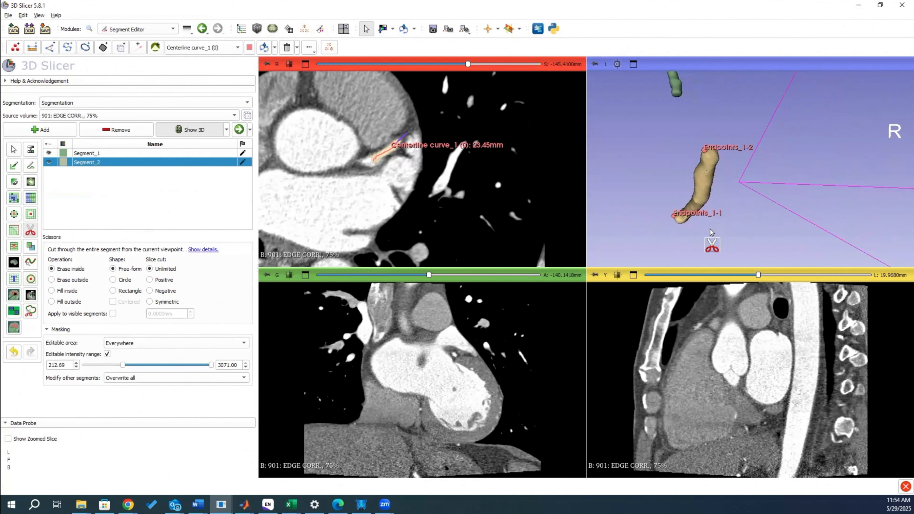
Back in the Segment Editor, move Endpoints_1-1 from the vessel's end to about midway along Segment_2
left_click(13, 149)
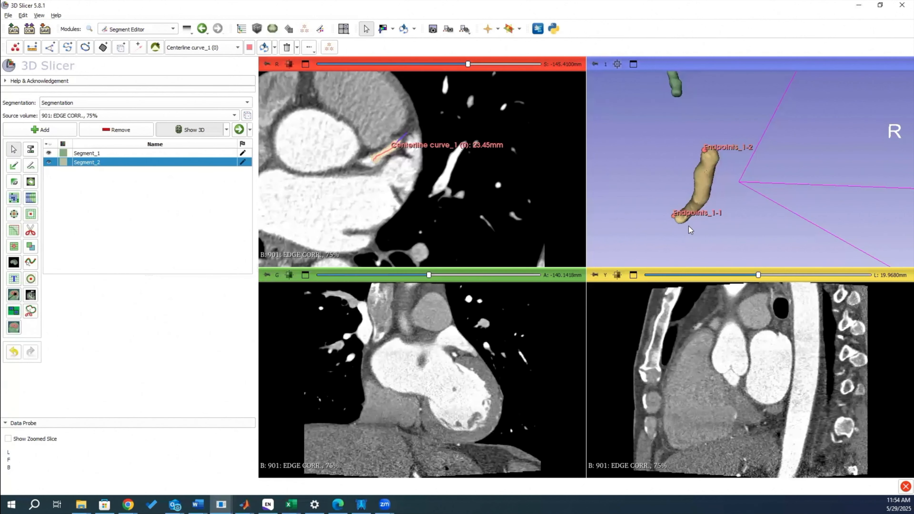
left_click_drag(683, 243, 702, 213)
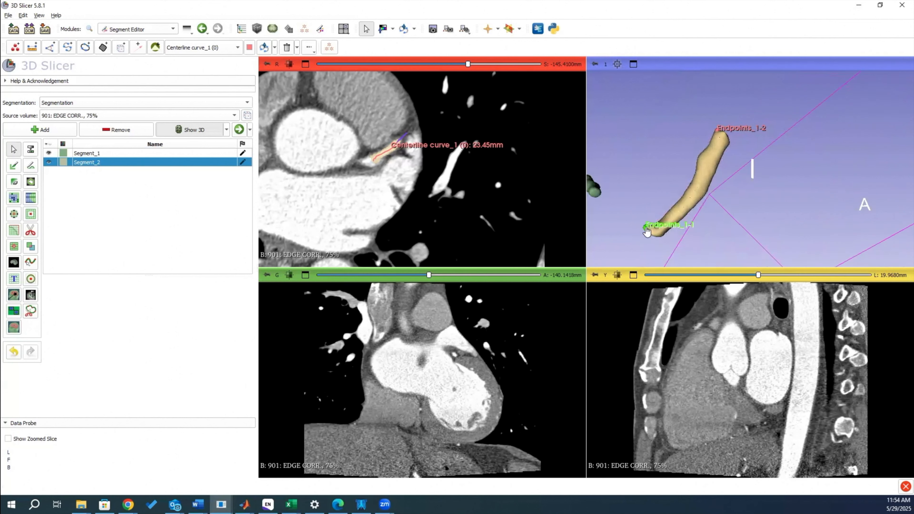
left_click_drag(644, 232, 694, 194)
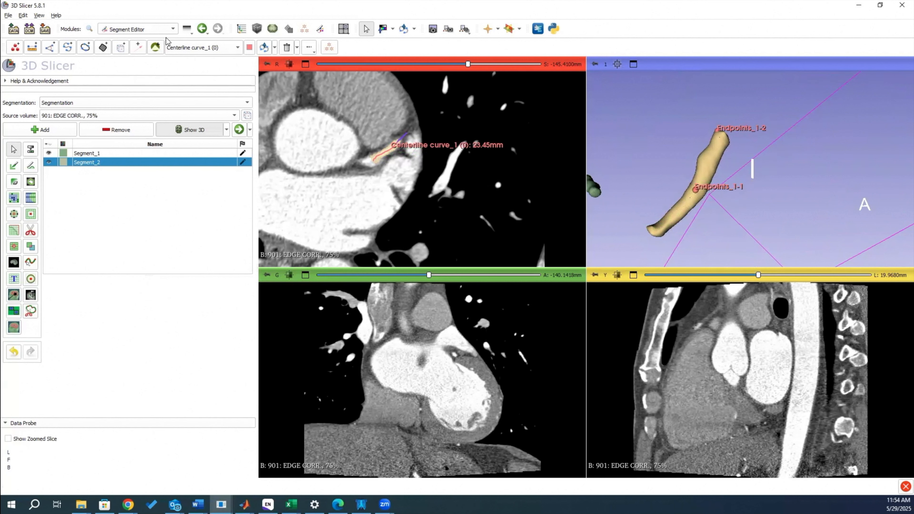
Re-run the centerline extraction for Segment_2 with the moved endpoint, reusing the existing endpoint list and centerline curve
left_click(160, 31)
mouse_move(169, 159)
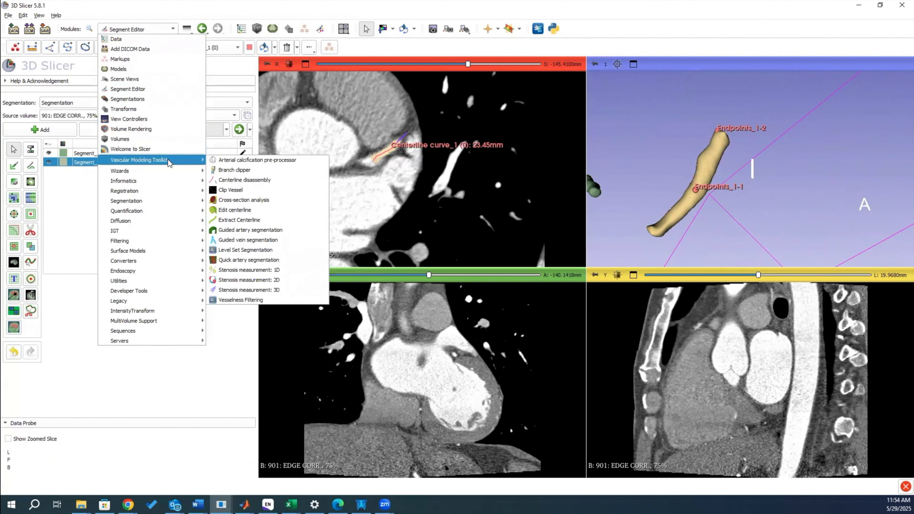
left_click(238, 219)
left_click(147, 310)
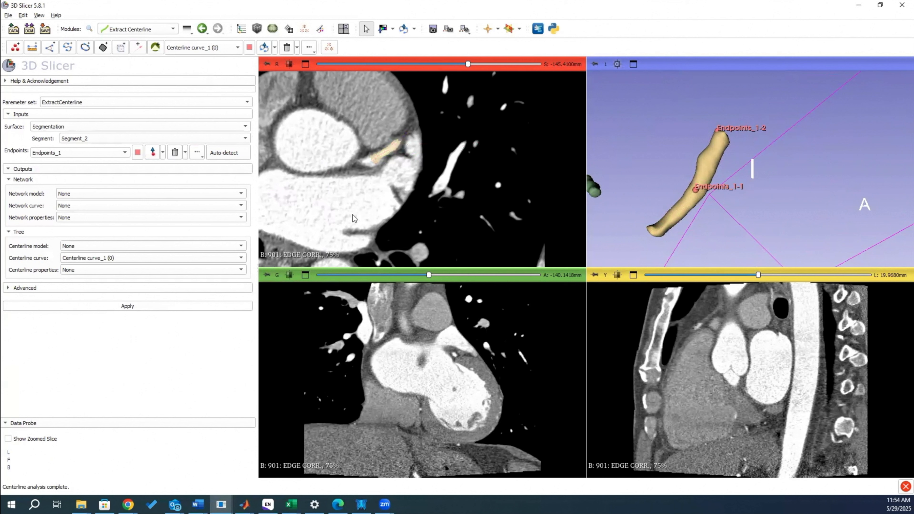
Check the updated centerline length in the axial slices and shift Endpoints_1-2 slightly inward to bring Segment_2's centerline to about 10 mm
scroll(388, 160, "down", 3)
scroll(388, 159, "up", 1)
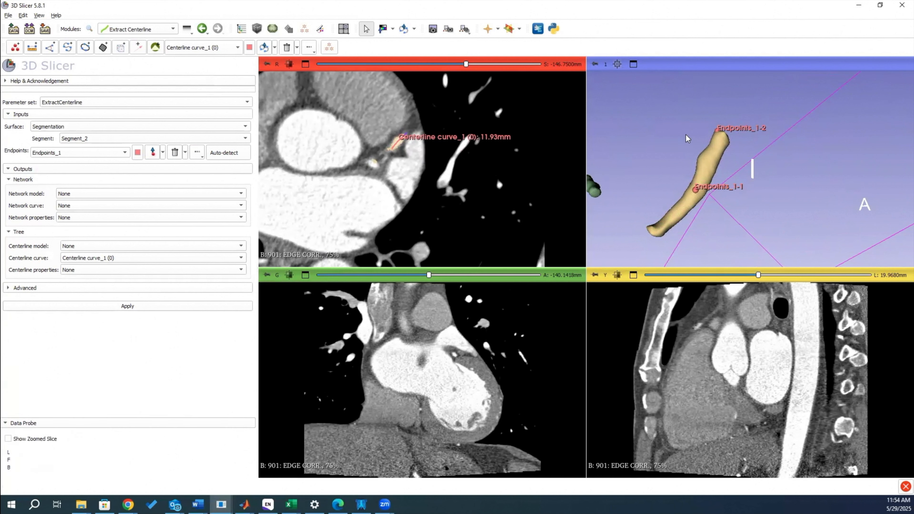
left_click_drag(718, 129, 719, 153)
left_click_drag(749, 201, 718, 207)
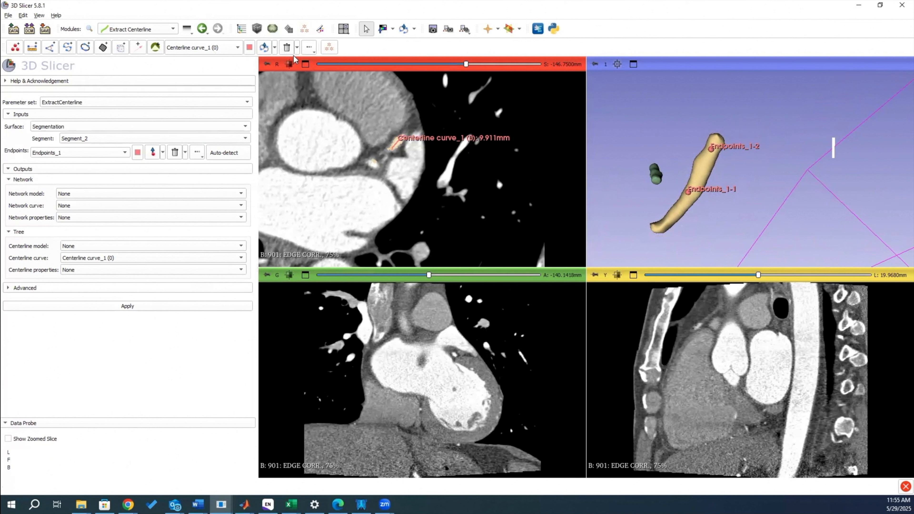
In the Segment Editor, use Scissors to erase the parts of Segment_2 beyond its two endpoints in the 3D view
left_click(165, 30)
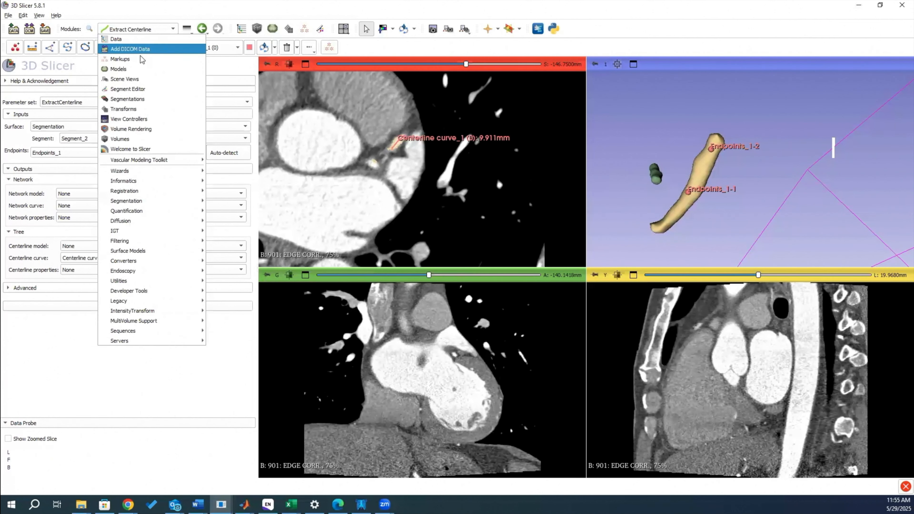
left_click(133, 86)
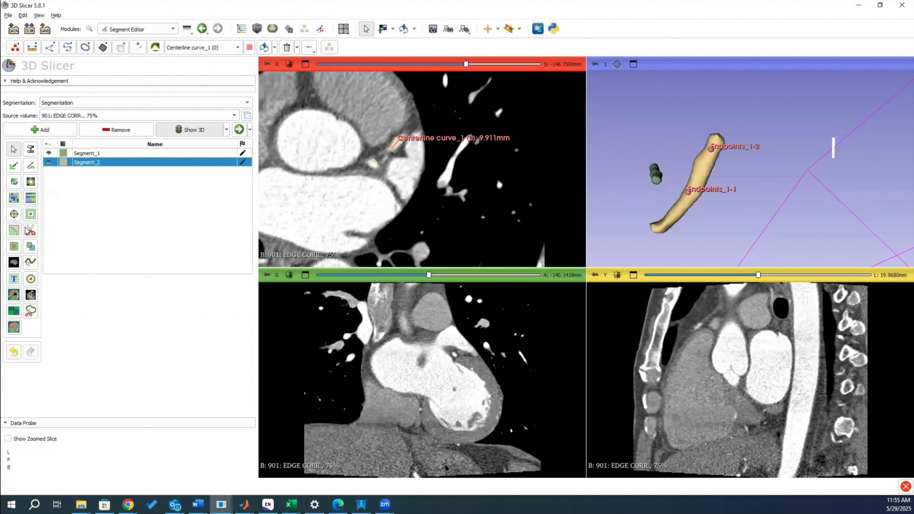
left_click(26, 228)
left_click_drag(702, 143, 705, 132)
mouse_move(676, 188)
left_mouse_down()
mouse_move(703, 209)
mouse_move(625, 210)
left_mouse_up()
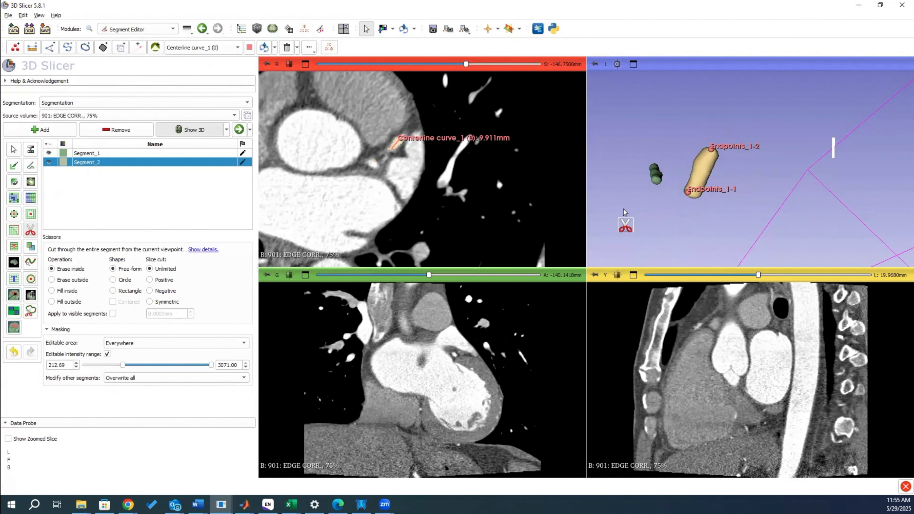
Delete the Endpoints_1 point list and Centerline curve_1 (0) from the scene's data hierarchy
left_click(241, 28)
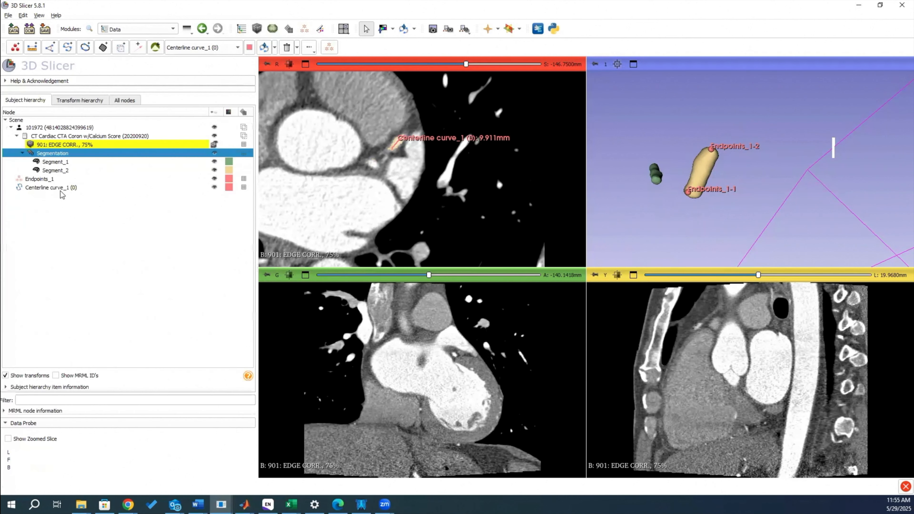
left_click(56, 179)
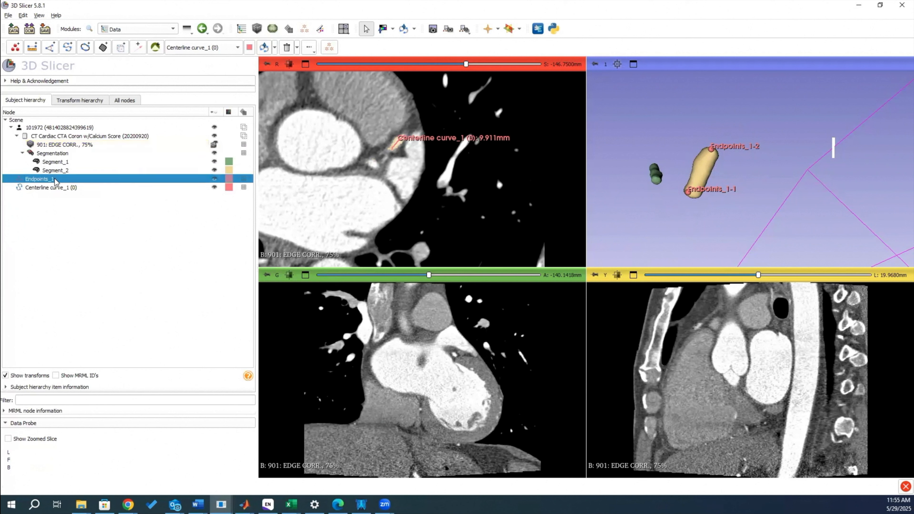
left_click(52, 188, "ctrl")
right_click(52, 187)
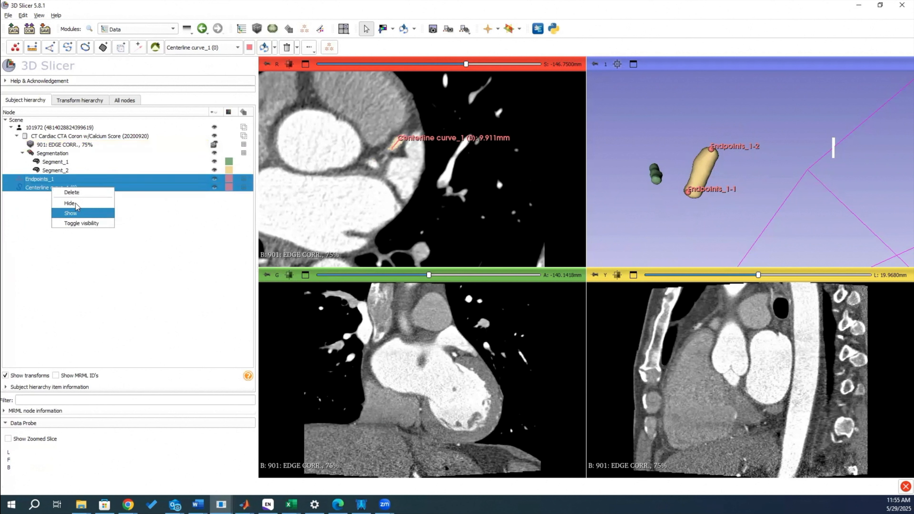
left_click(74, 193)
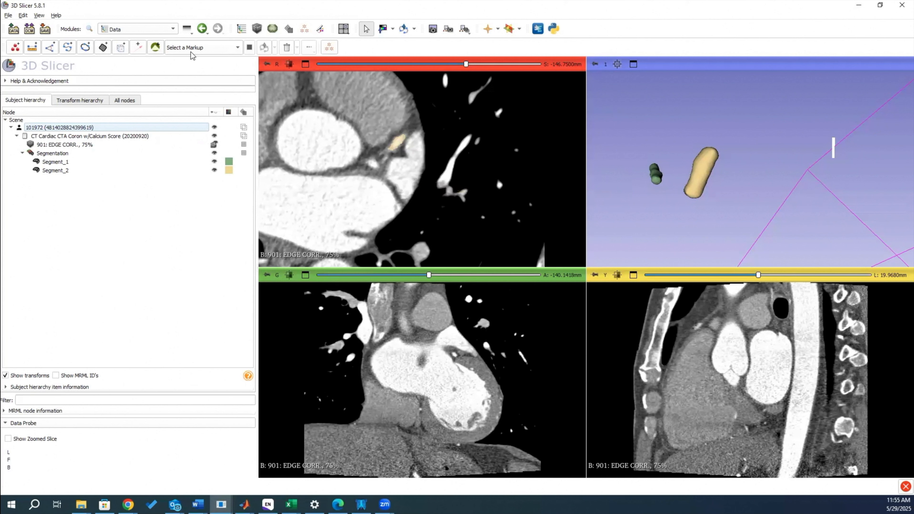
Add a third segment in the Segment Editor and use the 212.69 to 3071.00 threshold range as its editing mask
left_click(146, 29)
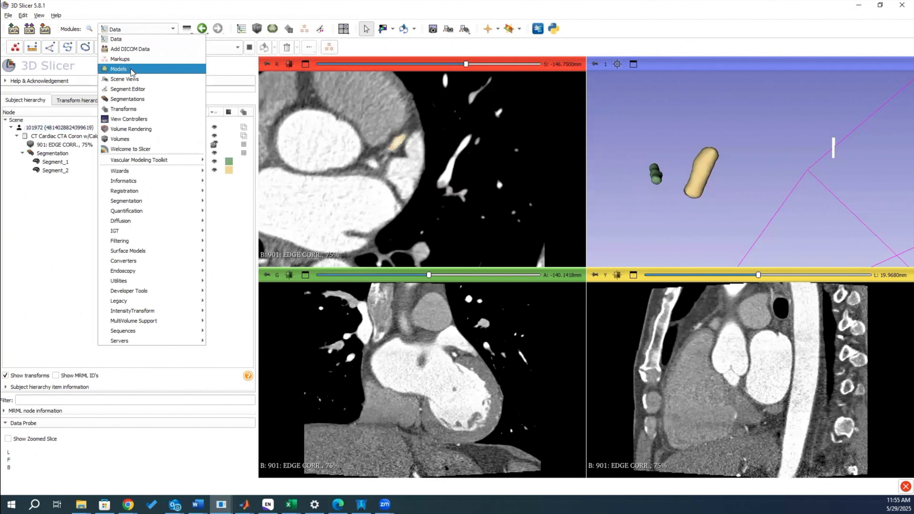
left_click(84, 90)
left_click(56, 134)
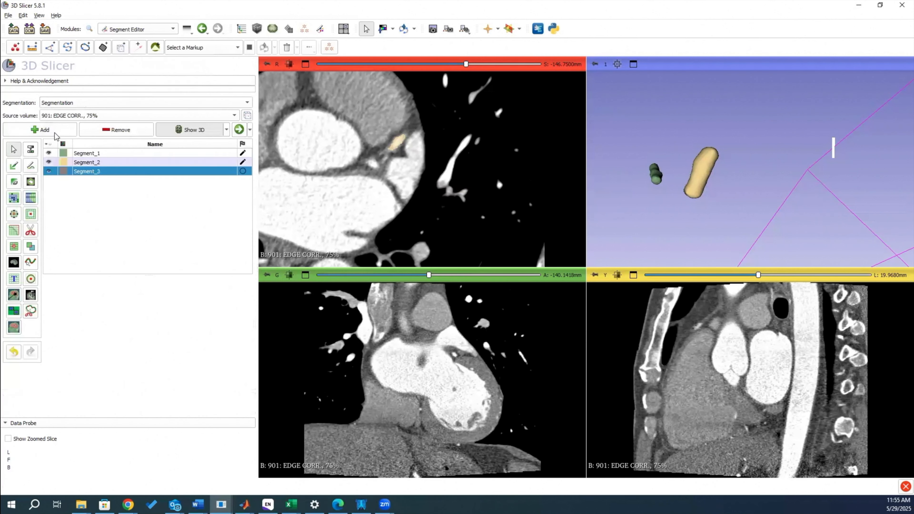
scroll(375, 177, "down", 2)
scroll(376, 174, "up", 2)
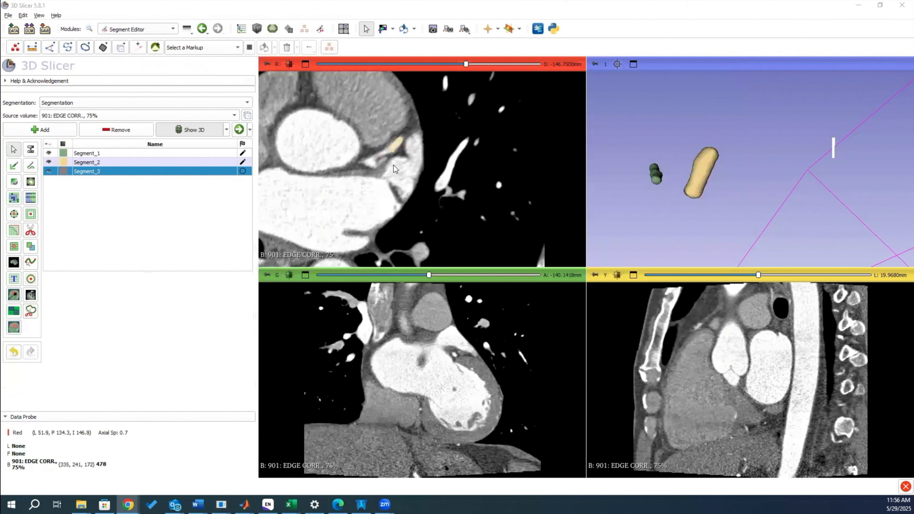
scroll(393, 169, "down", 4)
scroll(392, 165, "down", 2)
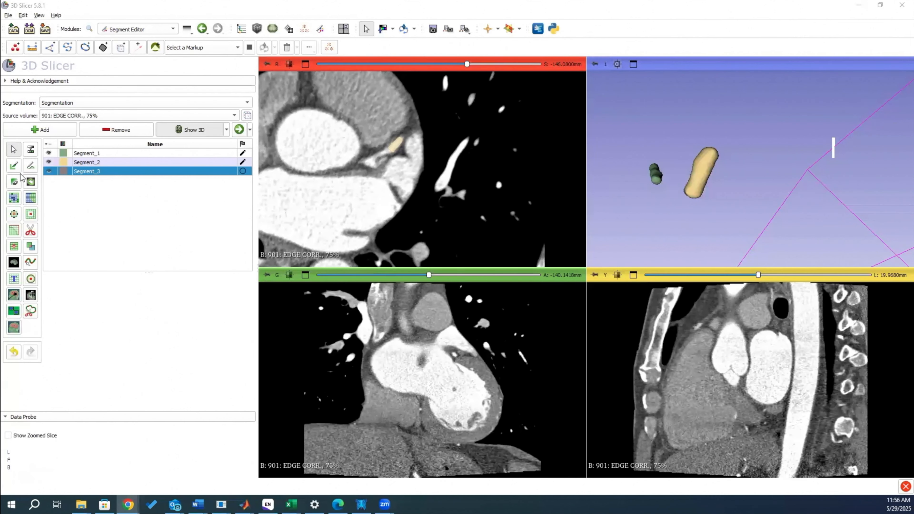
left_click(31, 148)
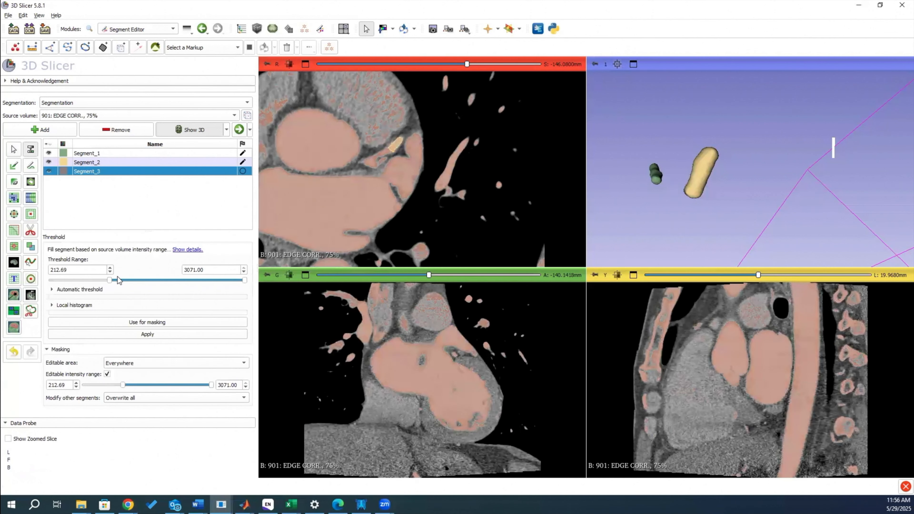
left_click(136, 322)
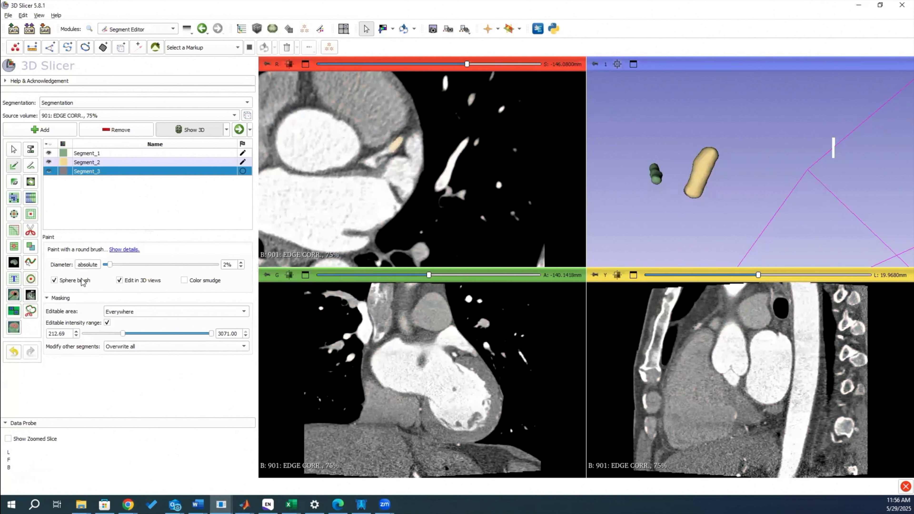
Paint Segment_3 with the 2% sphere brush along the unsegmented artery beside Segment_2, following it down through successive axial slices
left_click(376, 164)
scroll(376, 165, "down", 1)
left_click(379, 166)
scroll(380, 168, "down", 2)
scroll(382, 168, "down", 2)
left_click(381, 168)
scroll(381, 168, "down", 2)
left_click(382, 169)
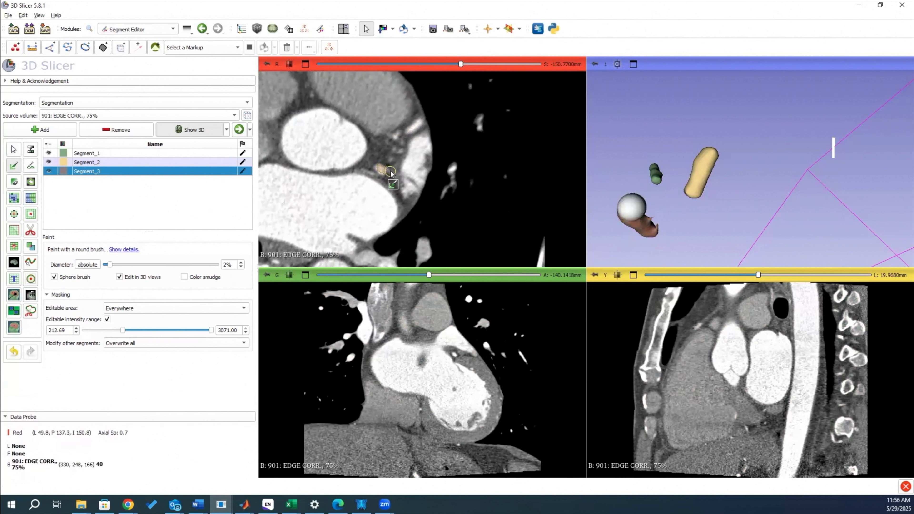
scroll(390, 171, "down", 1)
scroll(385, 171, "down", 1)
left_click(382, 172)
scroll(382, 173, "down", 2)
left_click(384, 174)
scroll(386, 176, "down", 2)
left_click(389, 178)
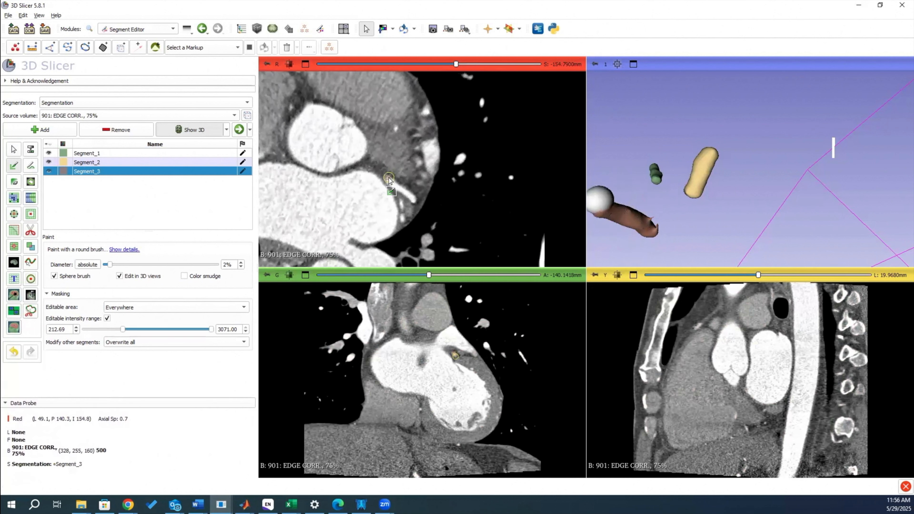
scroll(389, 178, "up", 2)
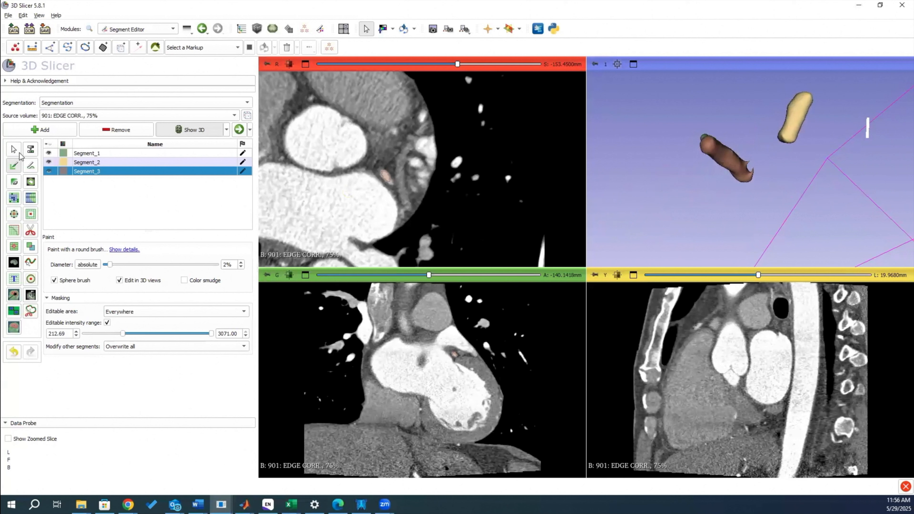
Stop painting, choose Segment_3 as the input segment in Extract Centerline, and create a new endpoints point list
left_click(13, 149)
mouse_move(619, 216)
left_mouse_down()
mouse_move(608, 204)
mouse_move(648, 163)
mouse_move(619, 148)
left_mouse_up()
left_click(135, 30)
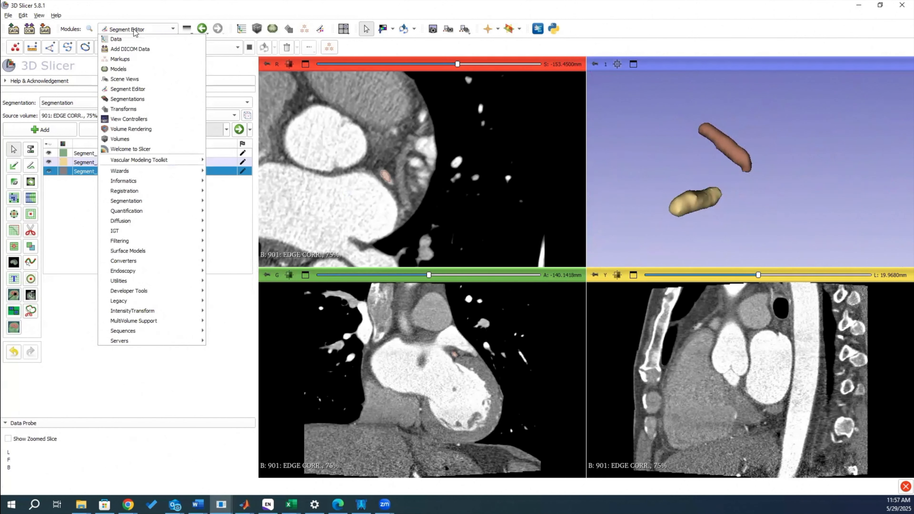
mouse_move(151, 160)
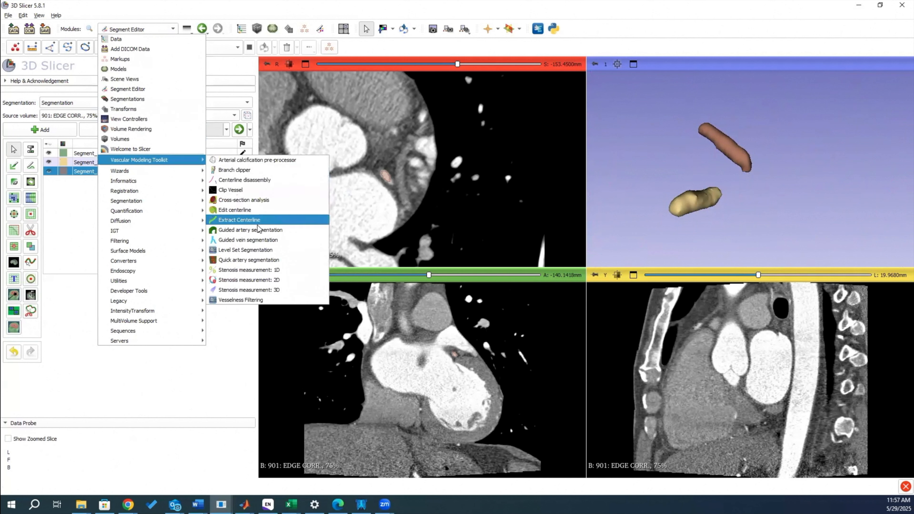
left_click(248, 221)
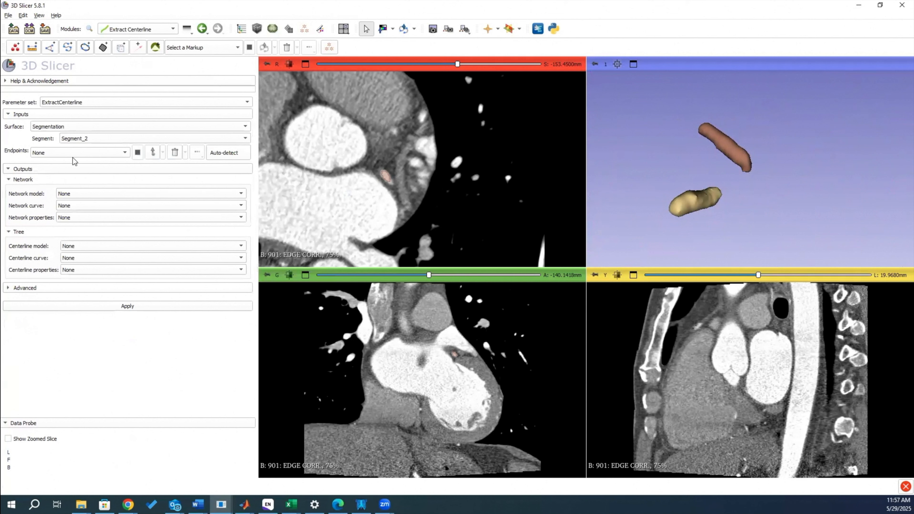
left_click(75, 140)
left_click(74, 160)
left_click(73, 155)
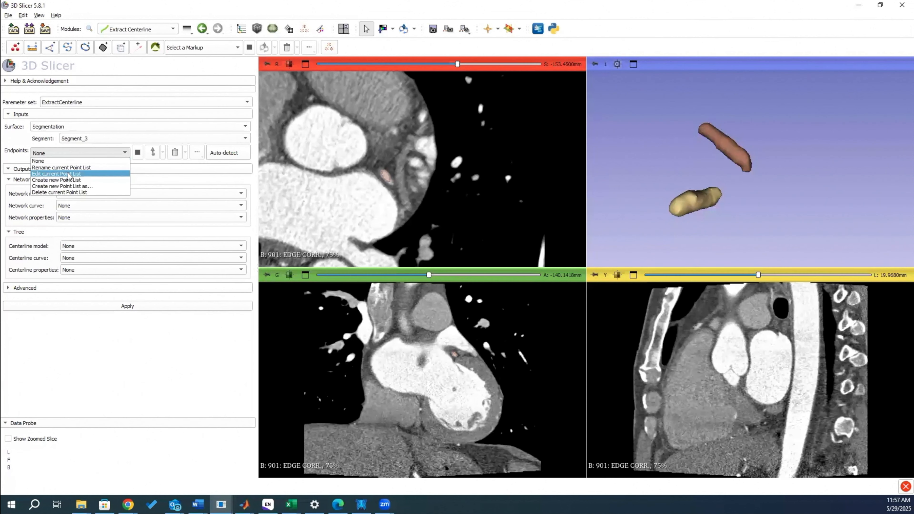
left_click(67, 180)
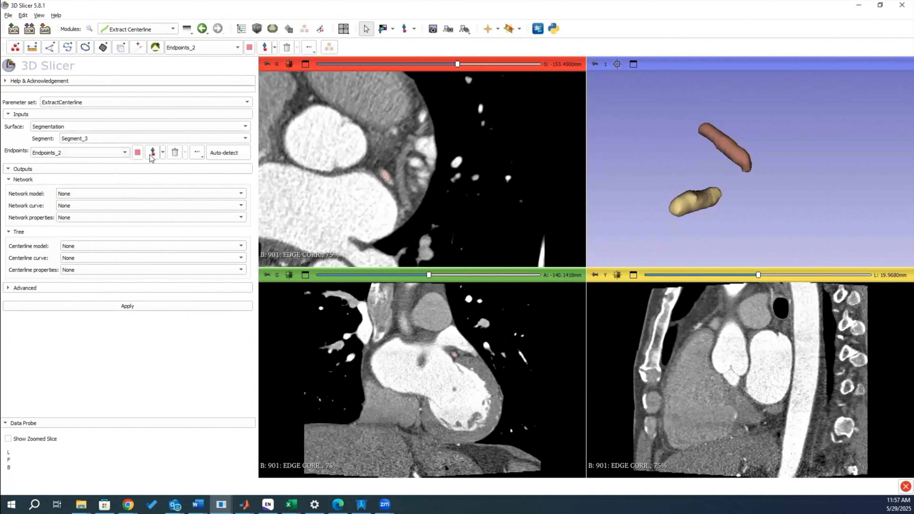
Place the first endpoint at Segment_3's upper end in the axial slice and the second at its opposite end in the 3D view
left_click(149, 156)
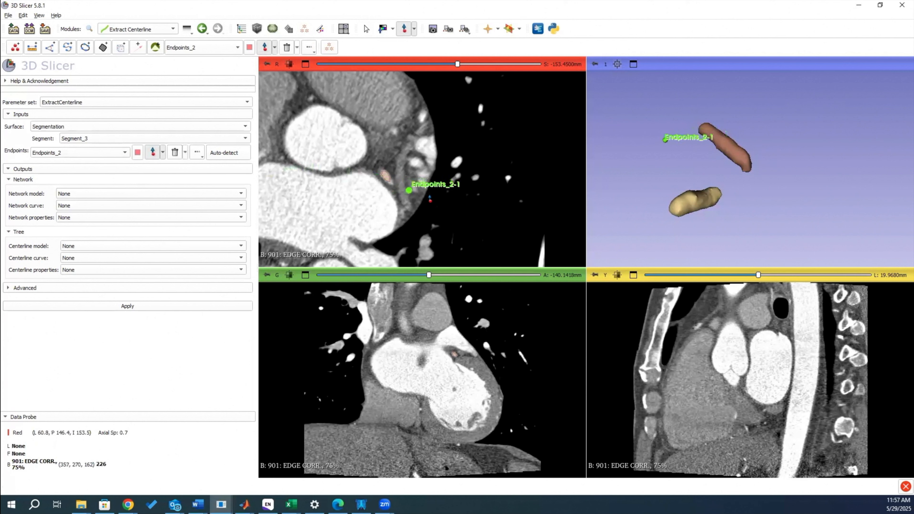
scroll(392, 185, "down", 3)
scroll(392, 189, "up", 12)
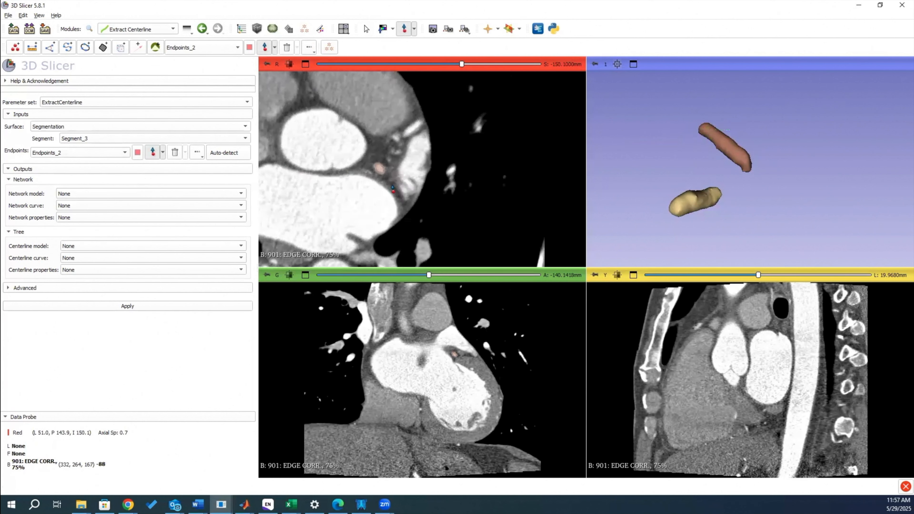
scroll(393, 189, "up", 1)
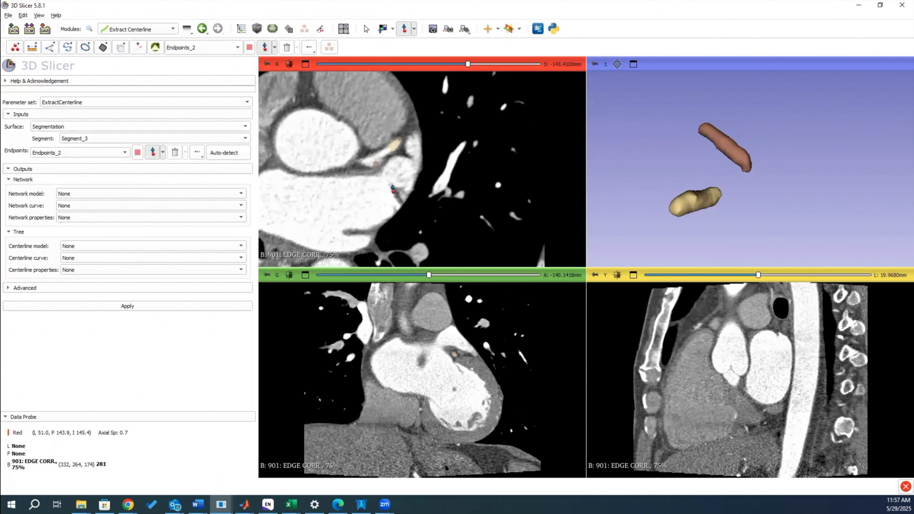
left_click(376, 167)
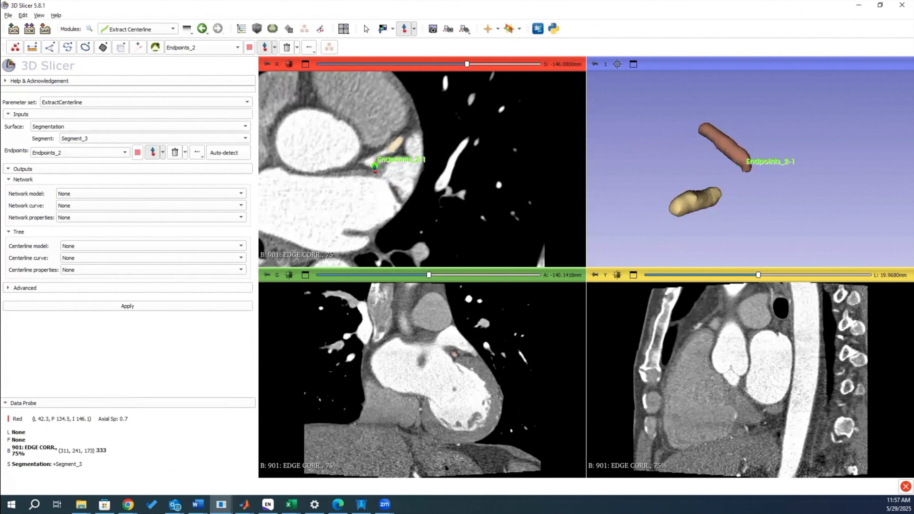
scroll(382, 168, "down", 5)
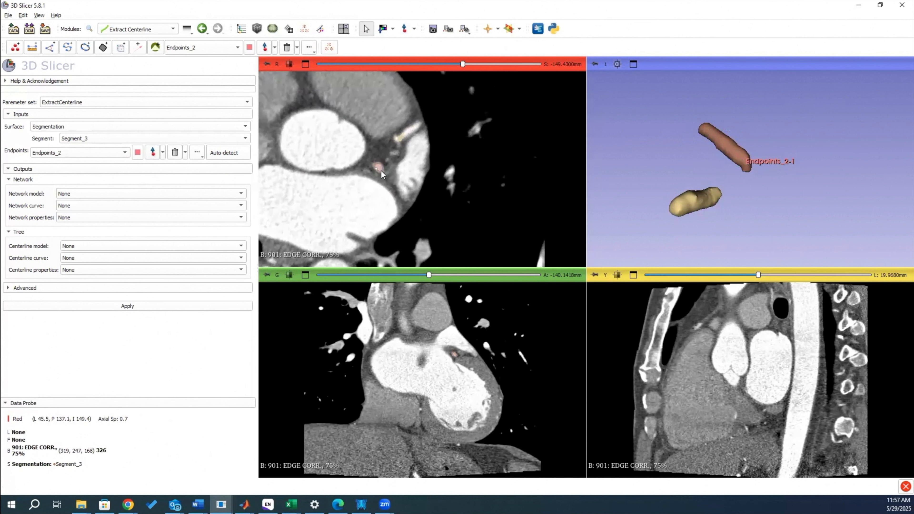
scroll(382, 171, "down", 2)
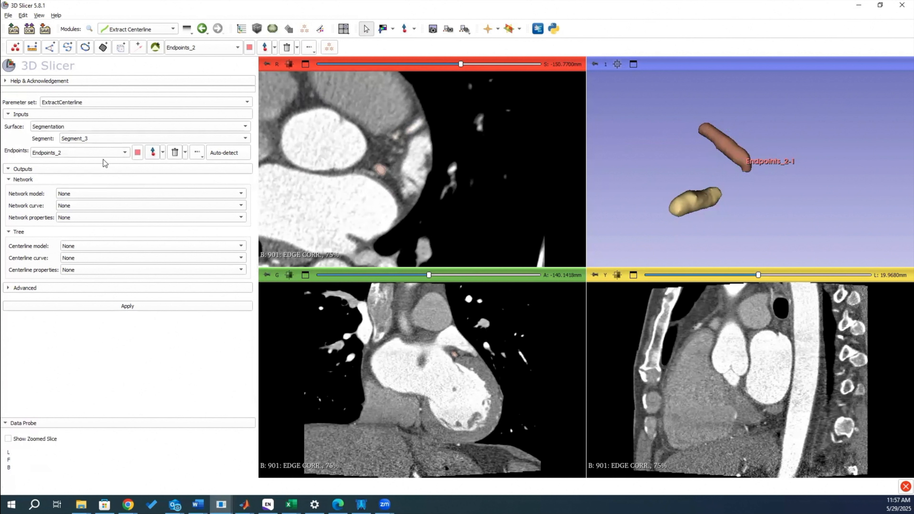
left_click(152, 154)
left_click(389, 163)
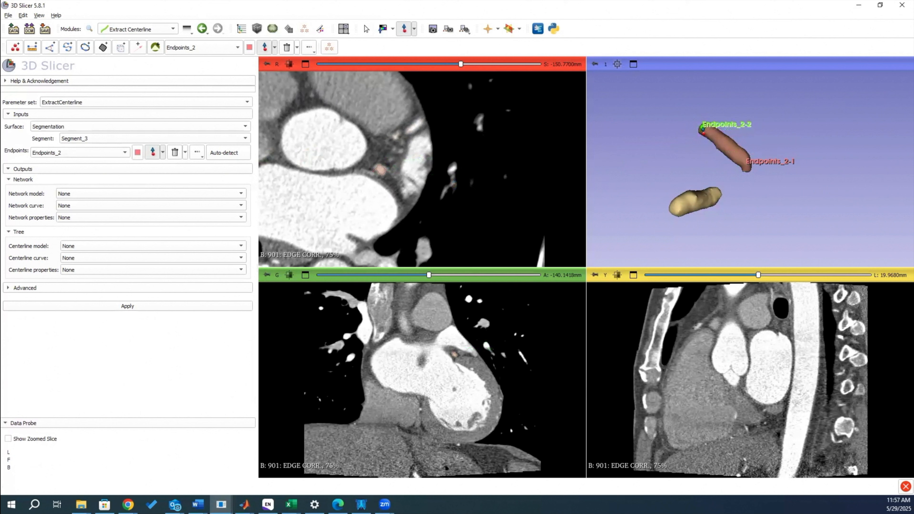
left_click(701, 129)
Create a new centerline curve as the tree output and run the centerline extraction for Segment_3
left_click(95, 258)
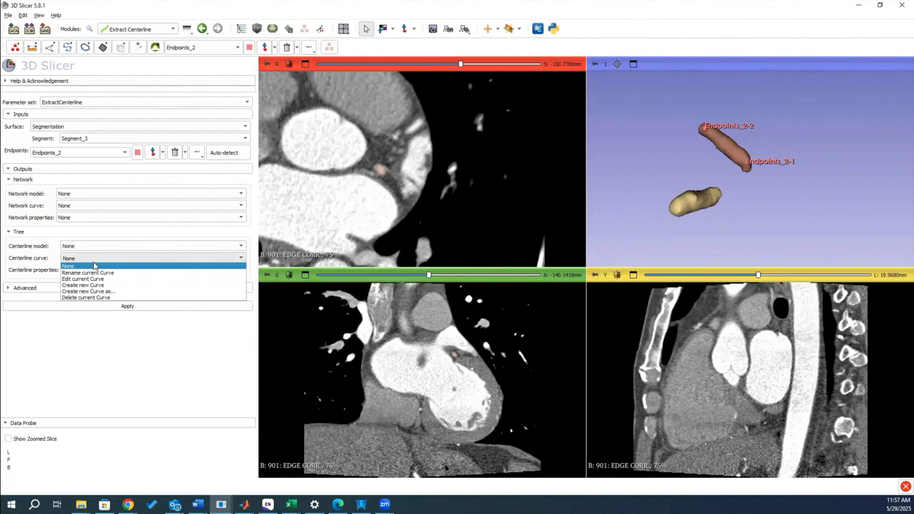
left_click(87, 285)
left_click(105, 307)
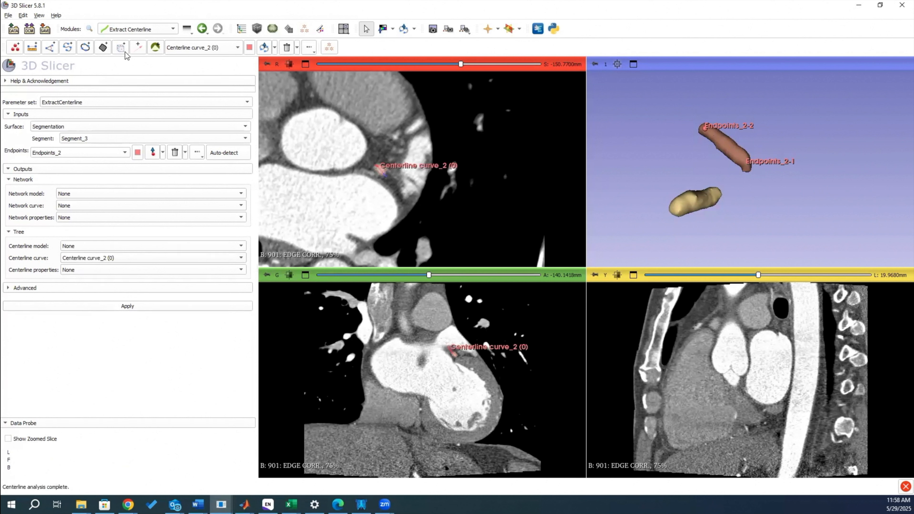
Enable the length measurement for Segment_3's centerline curve in the Markups module
left_click(132, 34)
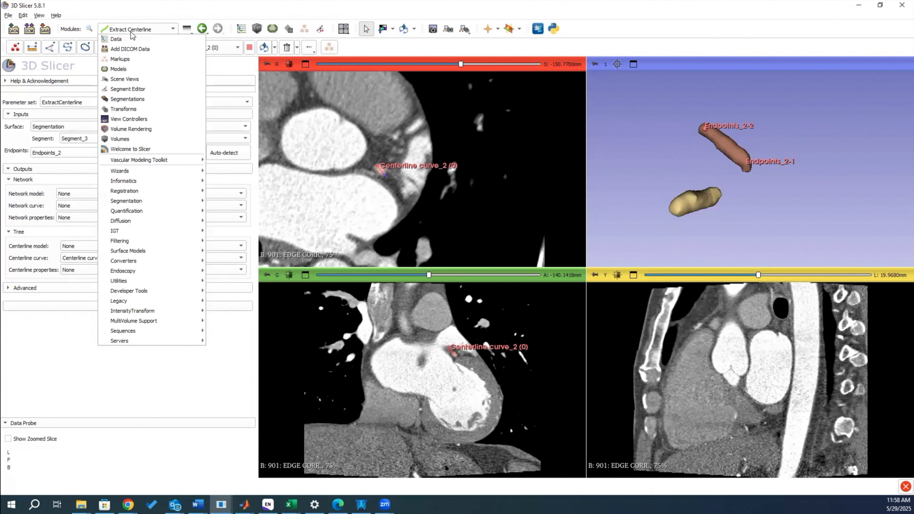
left_click(125, 59)
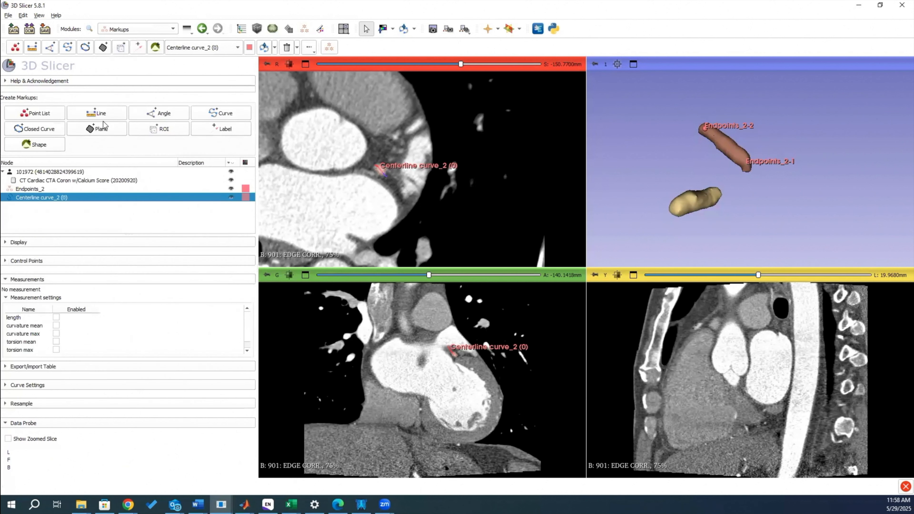
left_click(56, 317)
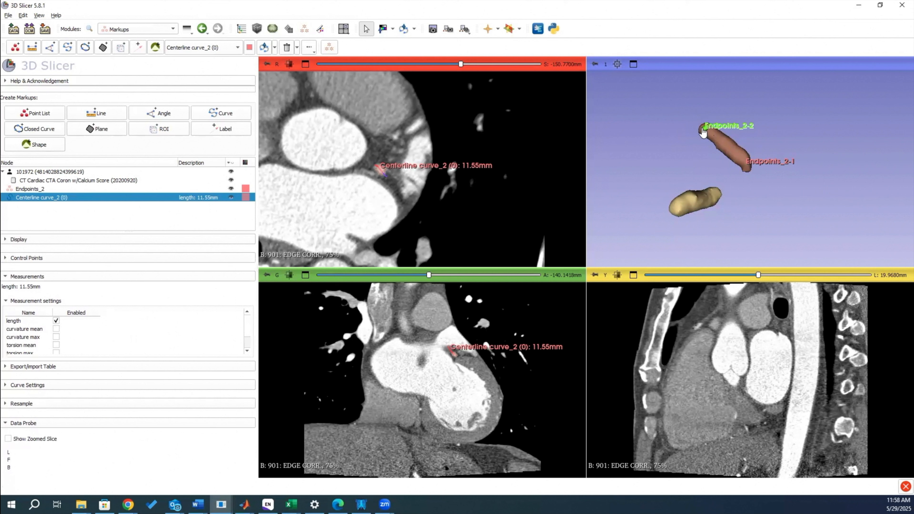
Move Segment_3's distal endpoint inward along the vessel in the 3D view and re-run Extract Centerline until the curve is about 10 mm long
left_click_drag(703, 133, 707, 136)
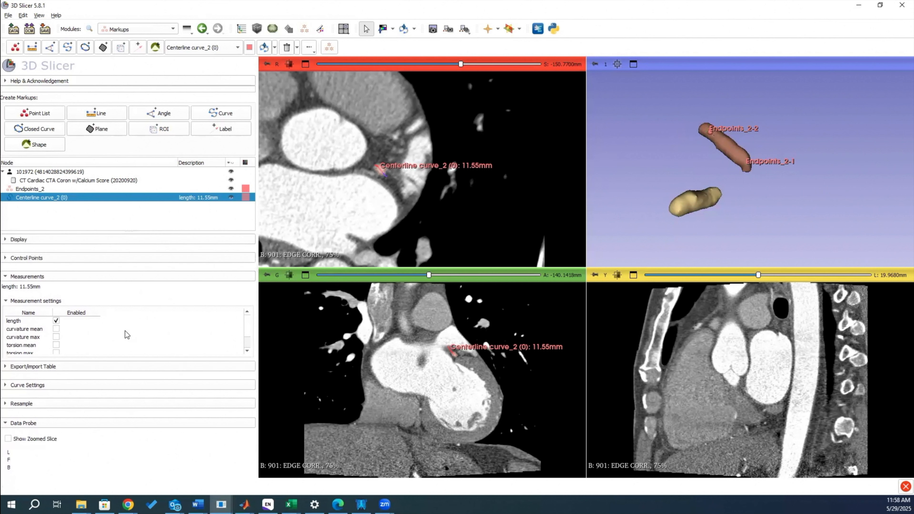
left_click(154, 33)
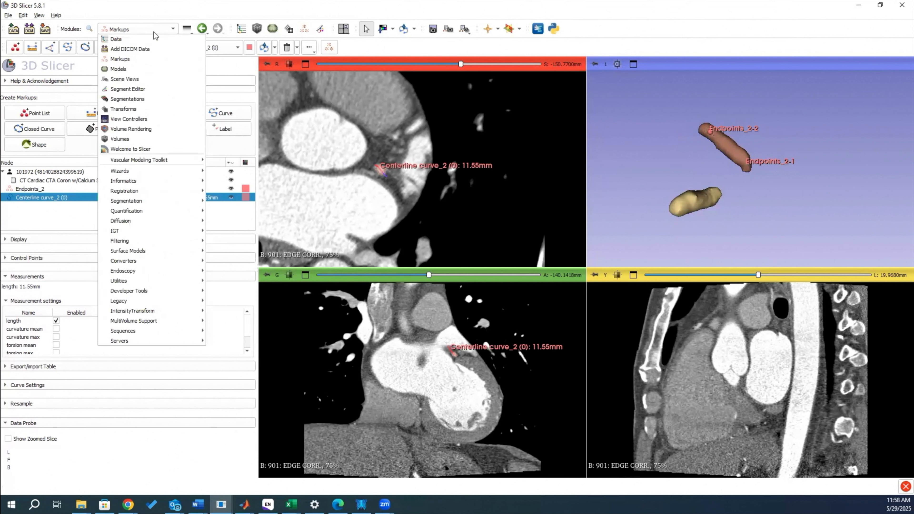
mouse_move(140, 163)
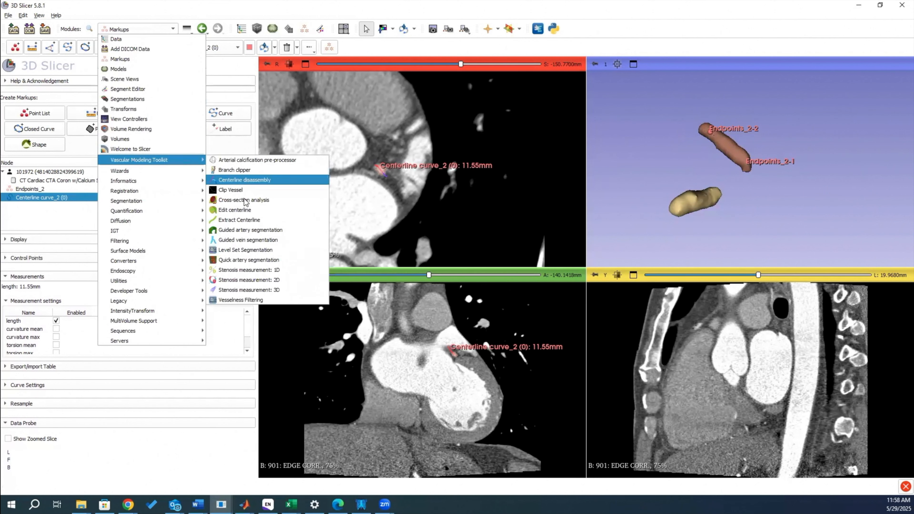
left_click(239, 220)
left_click(124, 306)
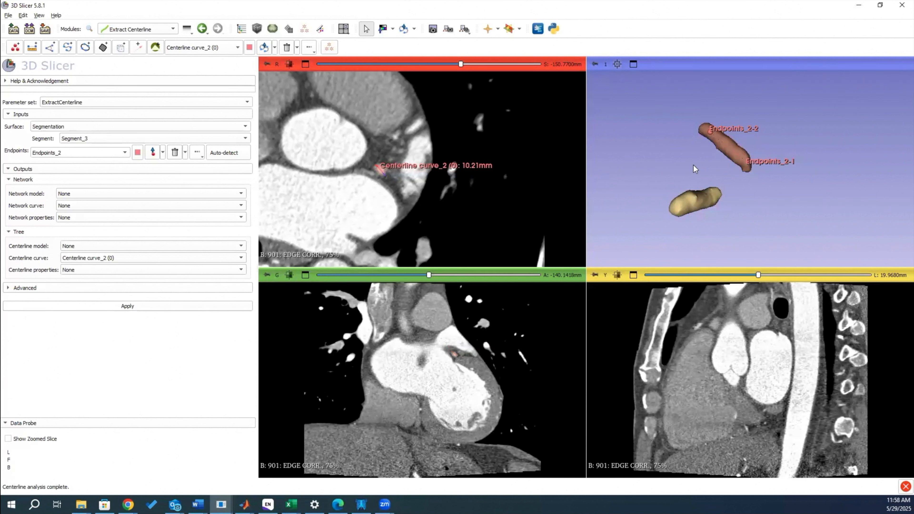
left_click(128, 305)
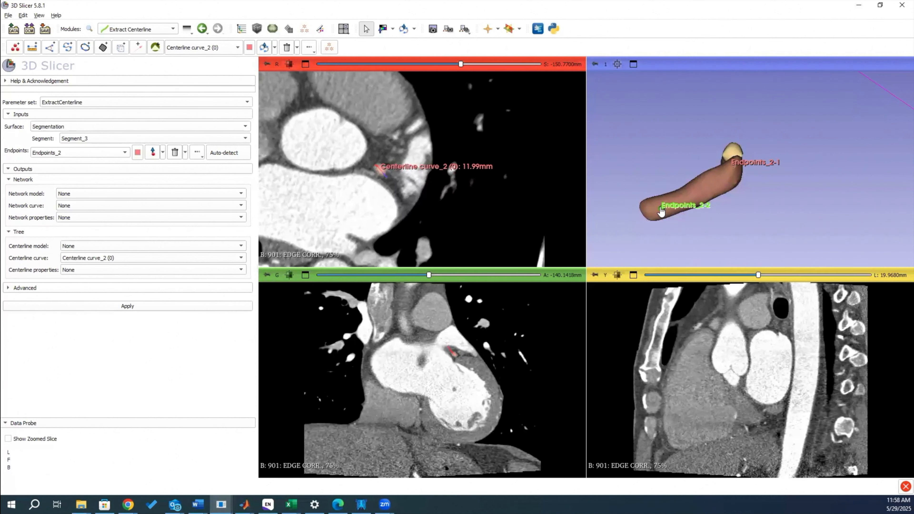
Cut off the end of Segment_3 beyond the distal endpoint in the 3D view, using free-form Scissors set to erase inside
left_click(145, 31)
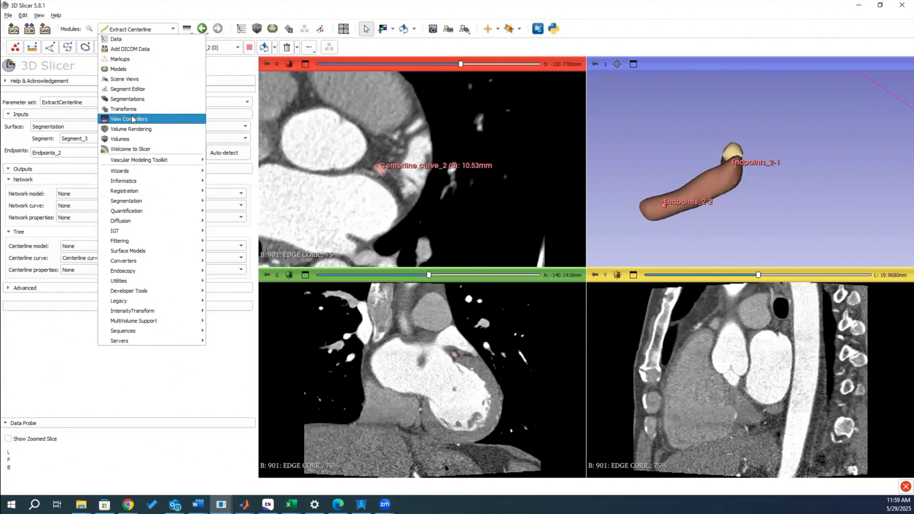
left_click(134, 89)
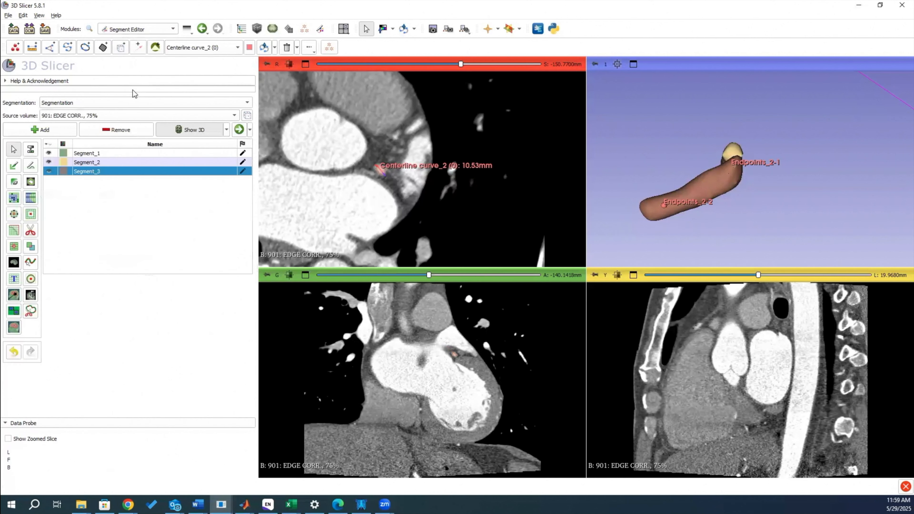
left_click(31, 230)
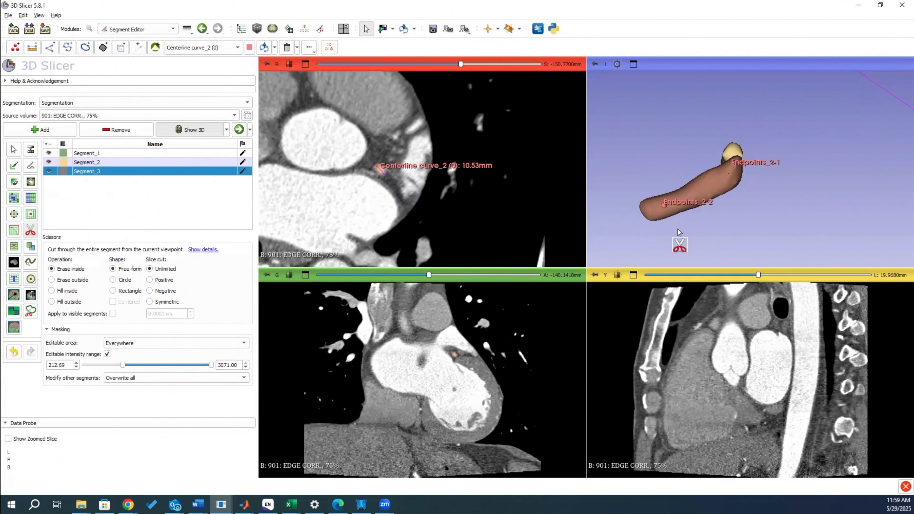
mouse_move(651, 193)
left_mouse_down()
mouse_move(664, 224)
mouse_move(634, 217)
mouse_move(647, 188)
left_mouse_up()
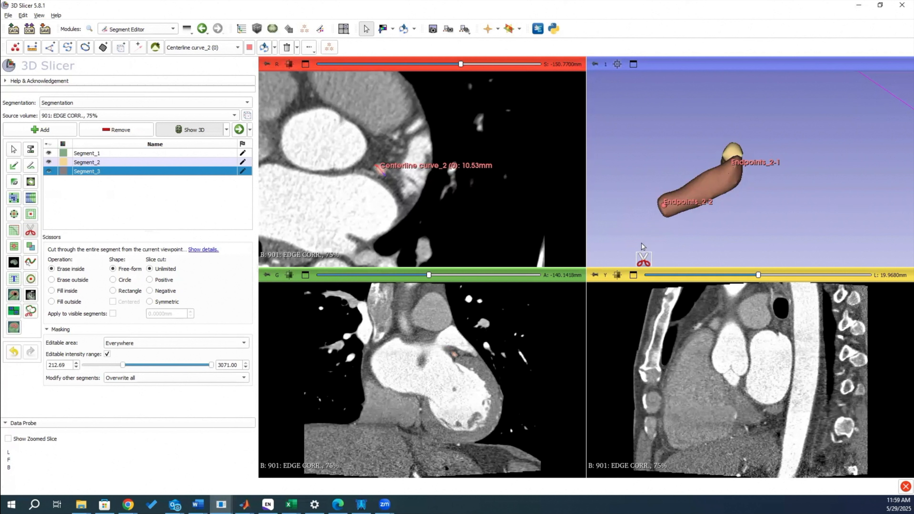
Delete the Endpoints_2 point list and Centerline curve_2, and check the three segments in the 3D and axial views
scroll(643, 241, "down", 3)
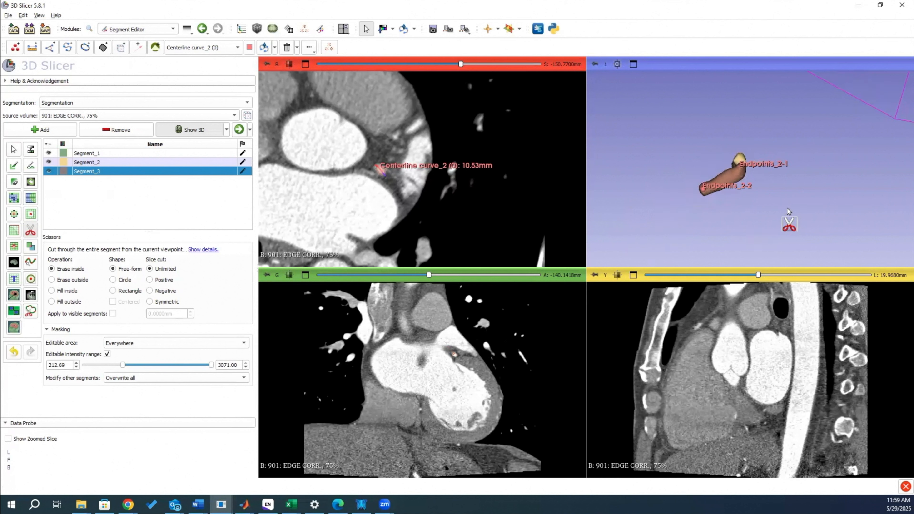
left_click(240, 29)
left_click(53, 190)
left_click(52, 197, "ctrl")
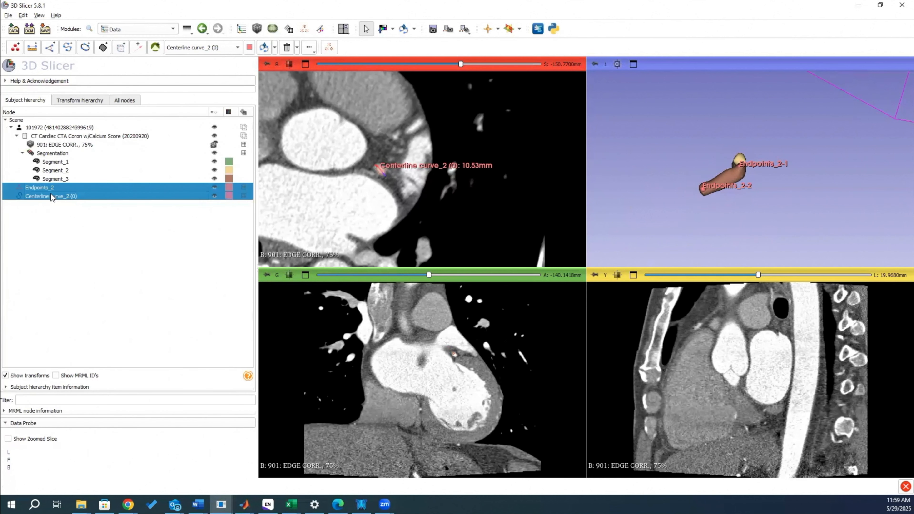
right_click(52, 198)
left_click(70, 199)
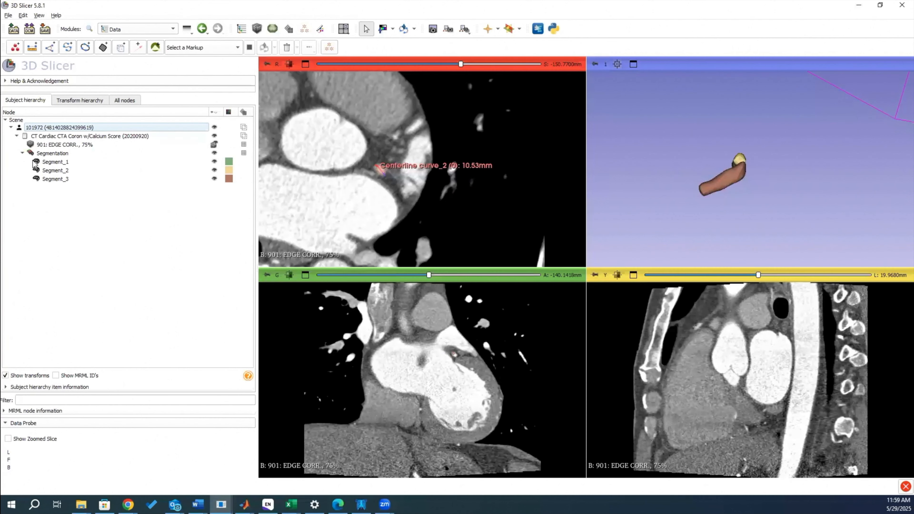
scroll(693, 204, "down", 5)
left_click_drag(694, 204, 612, 196)
scroll(400, 201, "up", 3)
right_click_drag(401, 201, 363, 108)
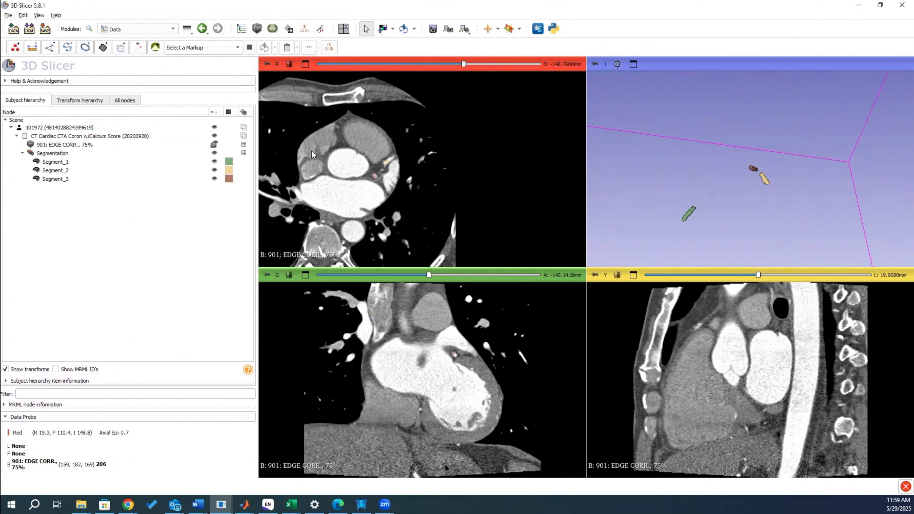
Expand the segmentation under the loaded DICOM data and rename Segment_1 as RCA
left_click(29, 29)
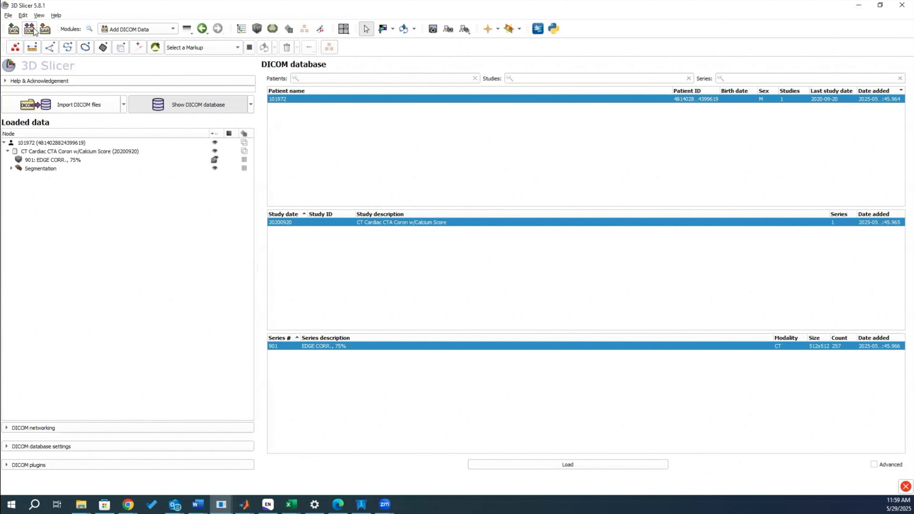
left_click(11, 168)
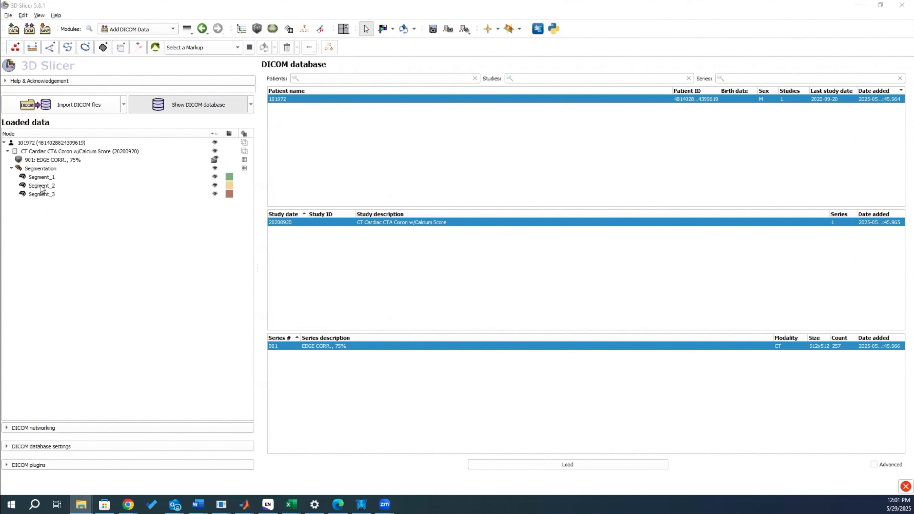
left_click(42, 186)
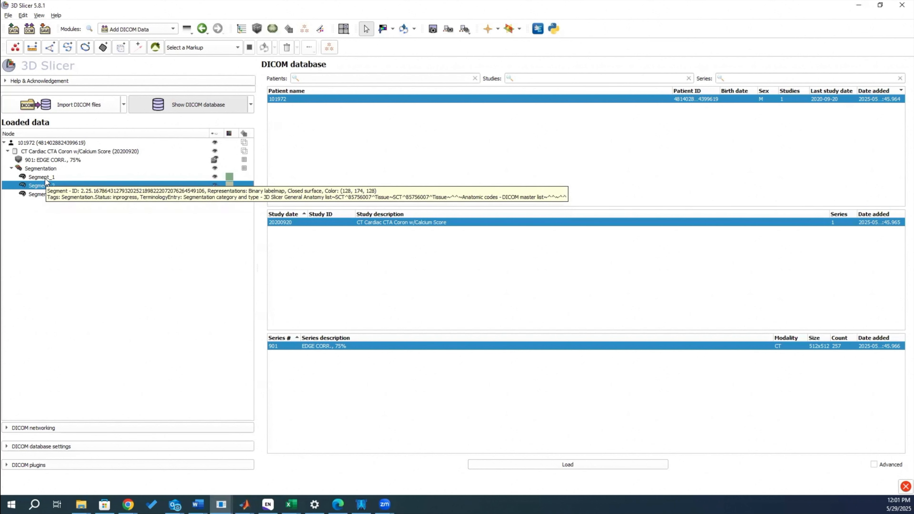
left_click(44, 179)
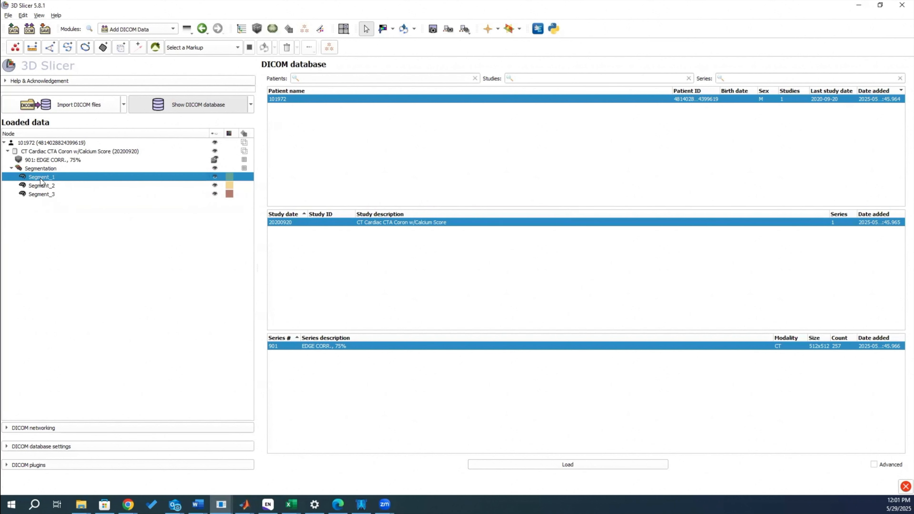
right_click(40, 179)
left_click(54, 186)
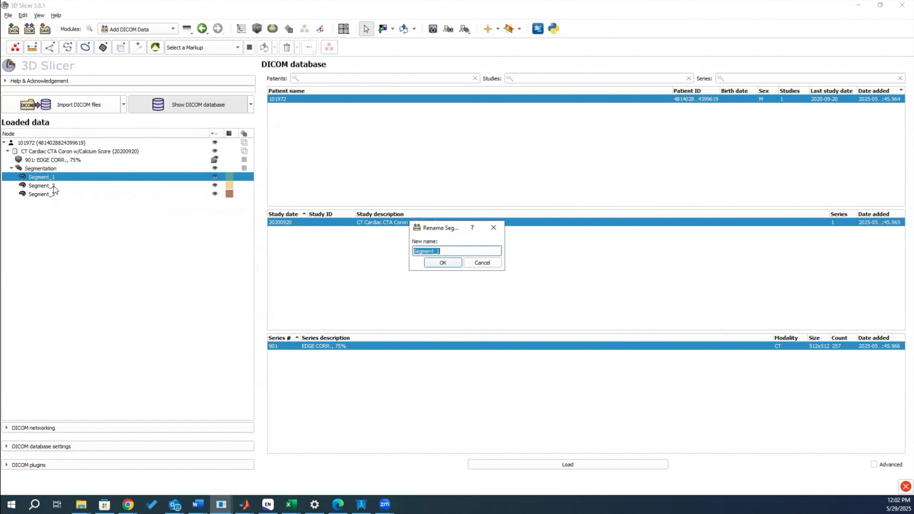
type("RCA")
left_click(433, 264)
Rename Segment_2 as LAD
left_click(70, 187)
right_click(70, 187)
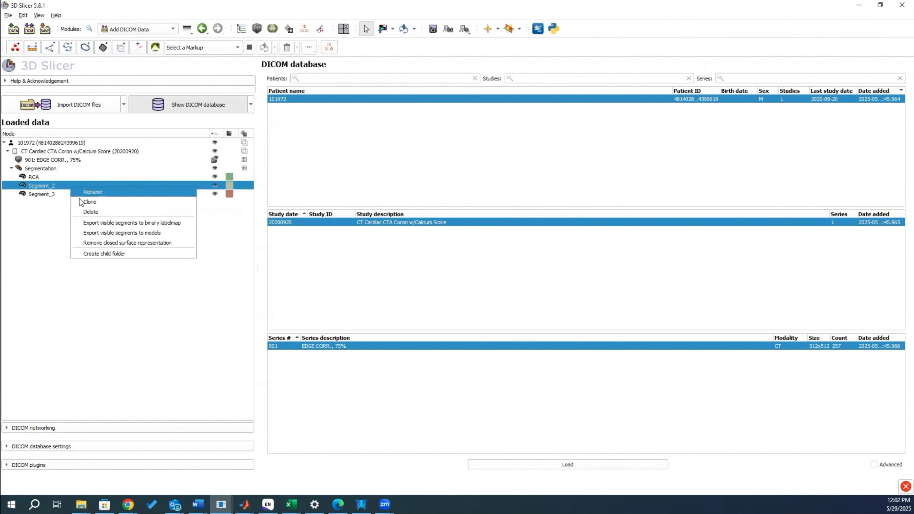
left_click(85, 191)
type("LAD")
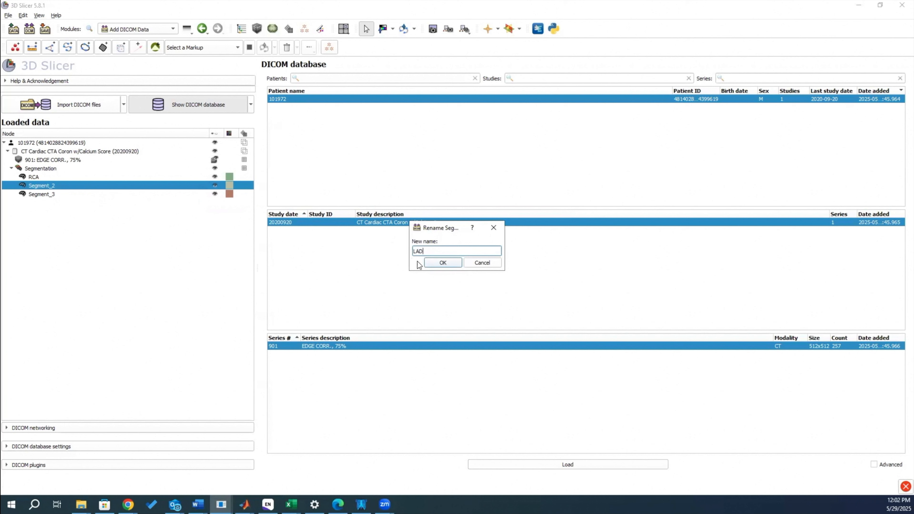
left_click(436, 264)
Rename Segment_3 as LCX
left_click(57, 194)
right_click(57, 198)
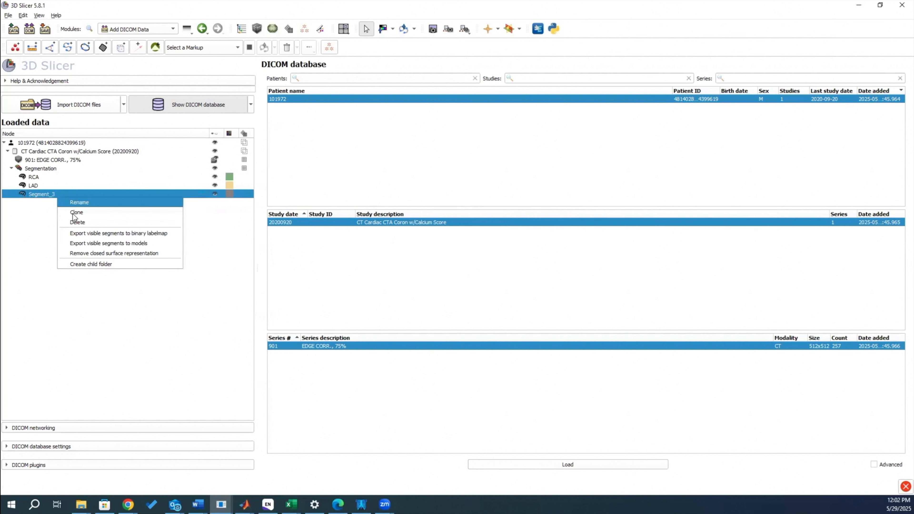
left_click(78, 203)
type("LCX")
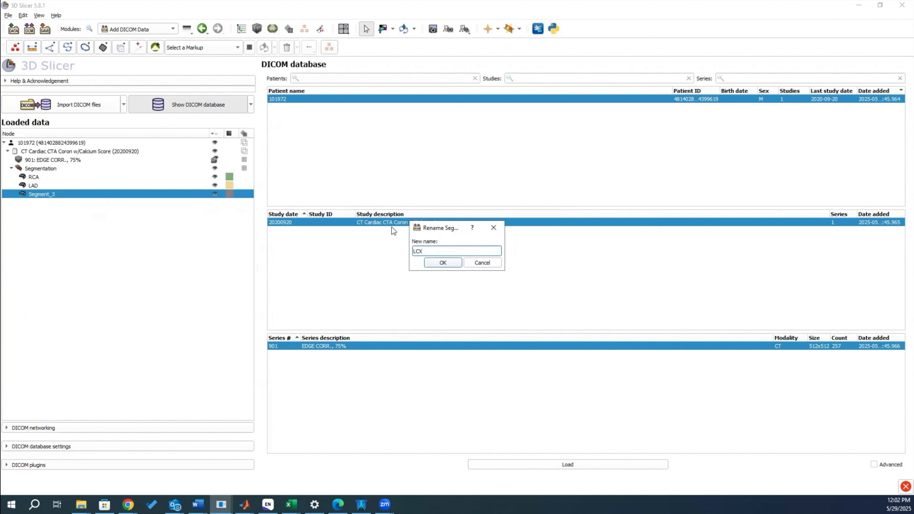
left_click(450, 262)
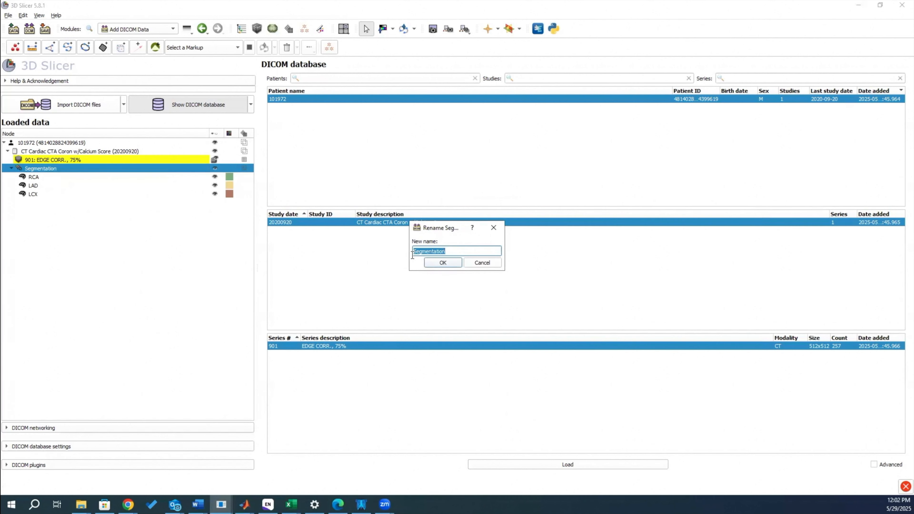
Rename the segmentation node as CCTA_Segmentation
left_click(415, 253)
type("CTA_")
left_click(429, 262)
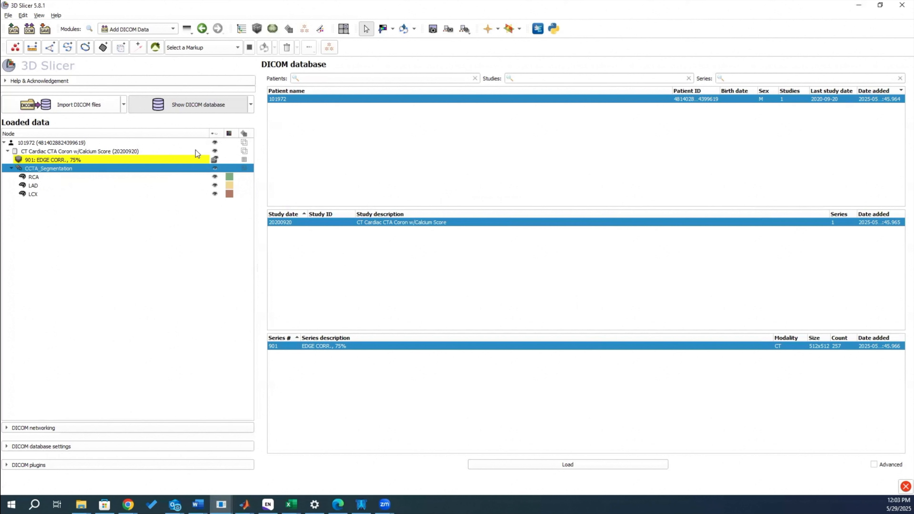
Save the 901 EDGE CORR. 75% volume and CCTA_Segmentation as NRRD files without the scene file, and check them in File Explorer
left_click(45, 29)
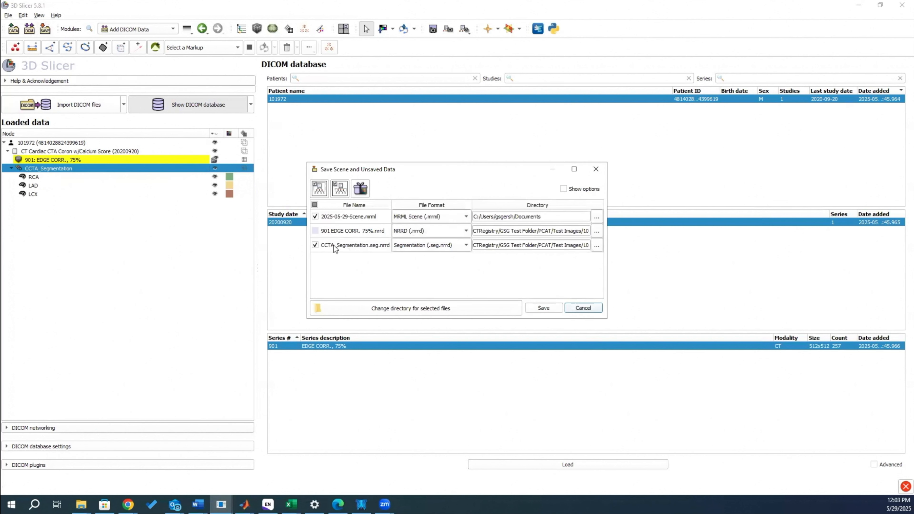
left_click(316, 231)
left_click(315, 216)
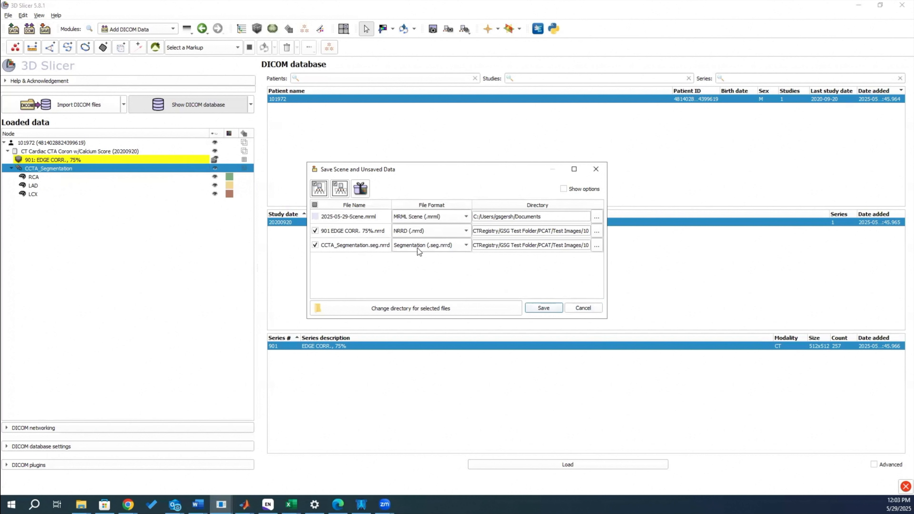
left_click(540, 308)
key("alt+Tab")
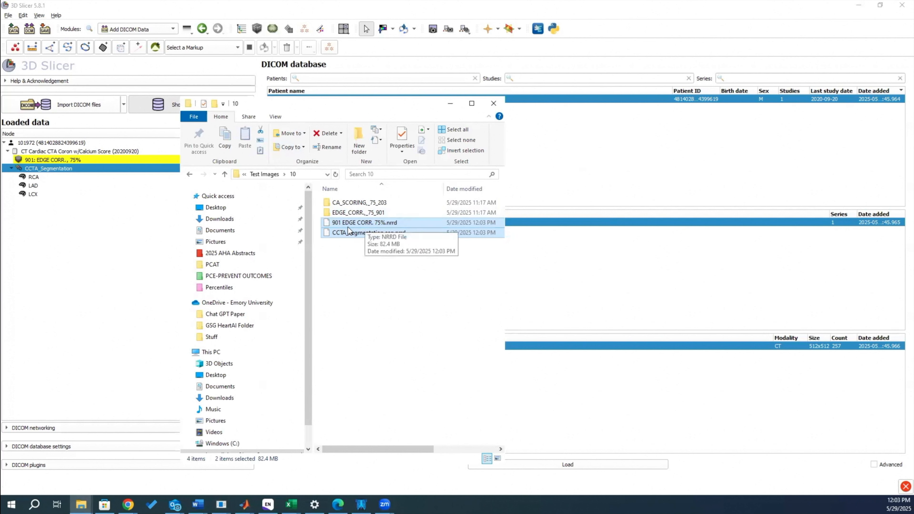
left_click(368, 240)
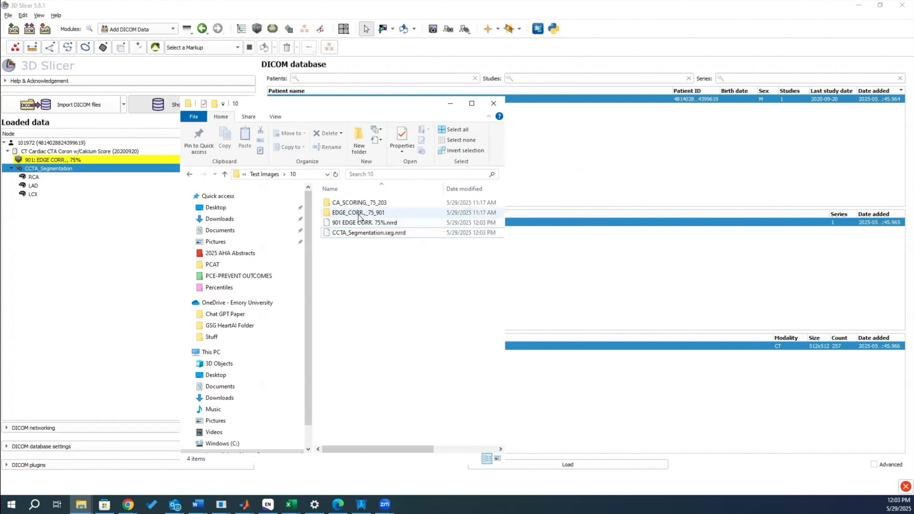
Import the CA_SCORING,_75_203 folder from File Explorer into the DICOM database and select the patient entry to list its series
left_click(360, 204)
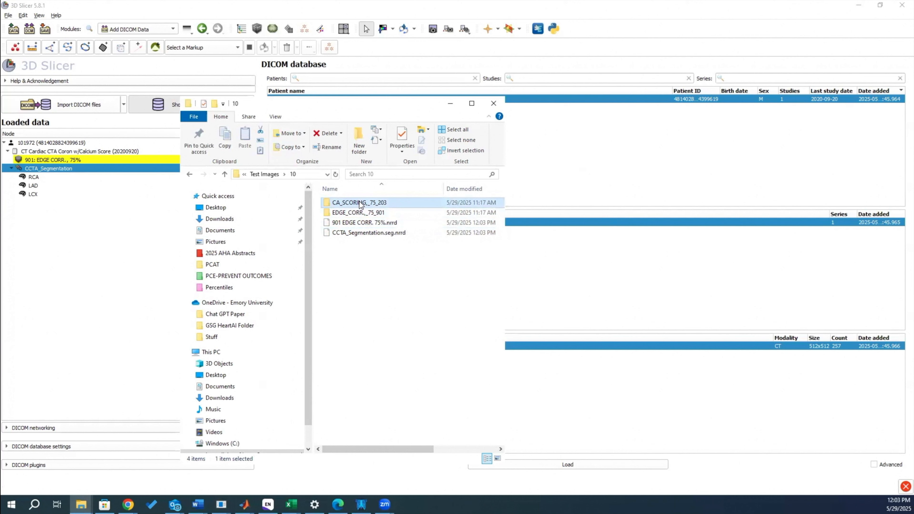
left_click(880, 5)
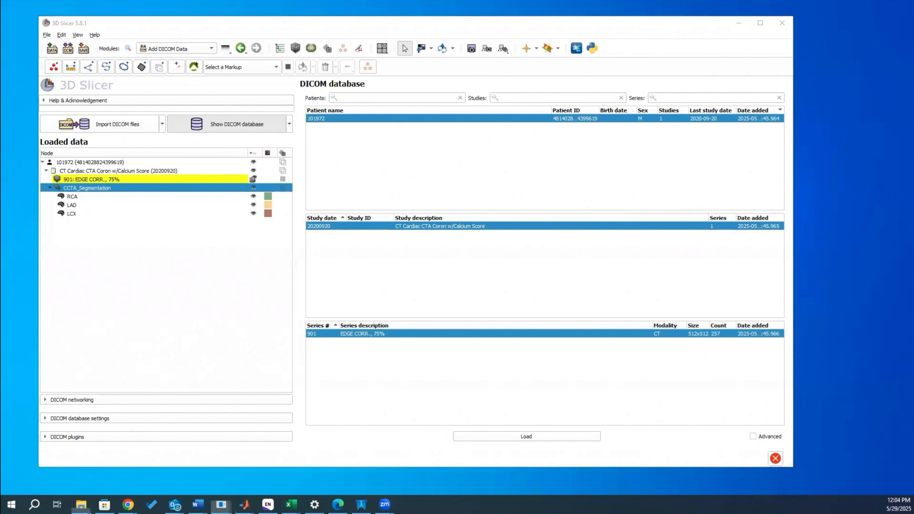
left_click(81, 503)
left_click_drag(794, 253, 413, 197)
left_click(406, 257)
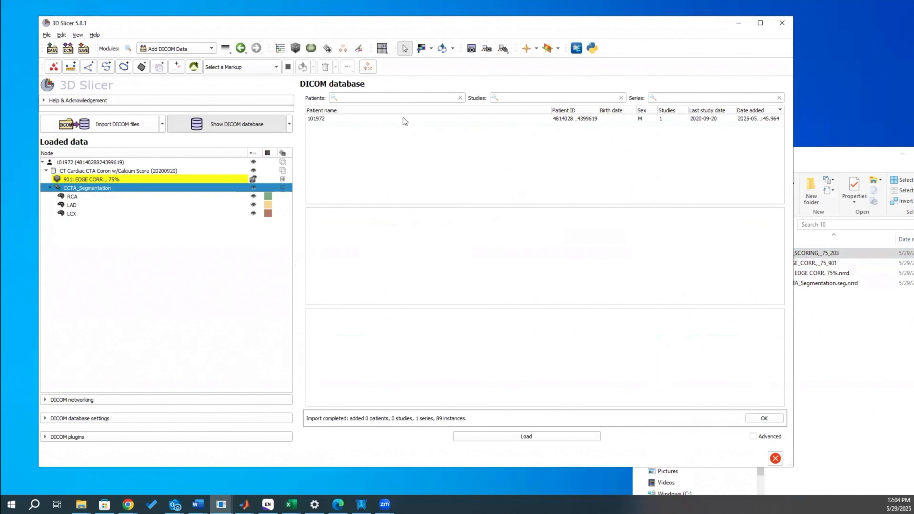
left_click(403, 118)
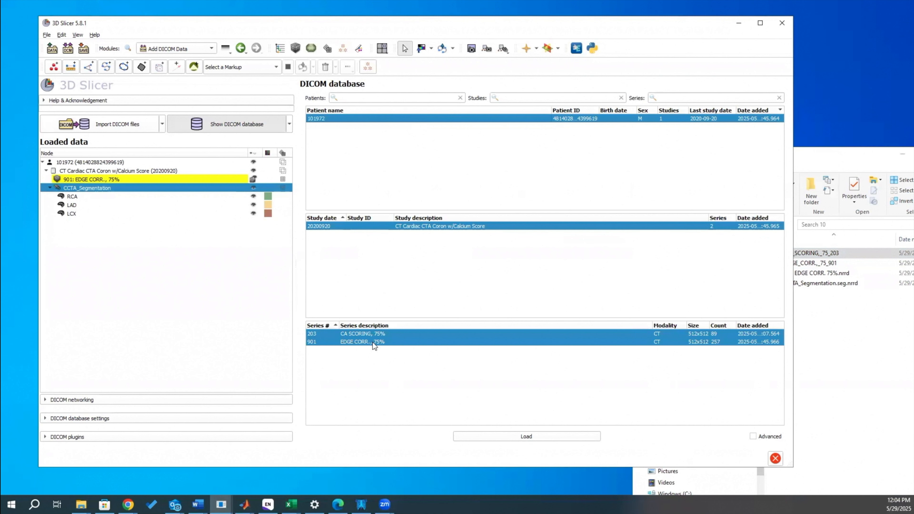
Load only the 203 CA SCORING, 75% series into the scene and look through its coronal slices
left_click(366, 334)
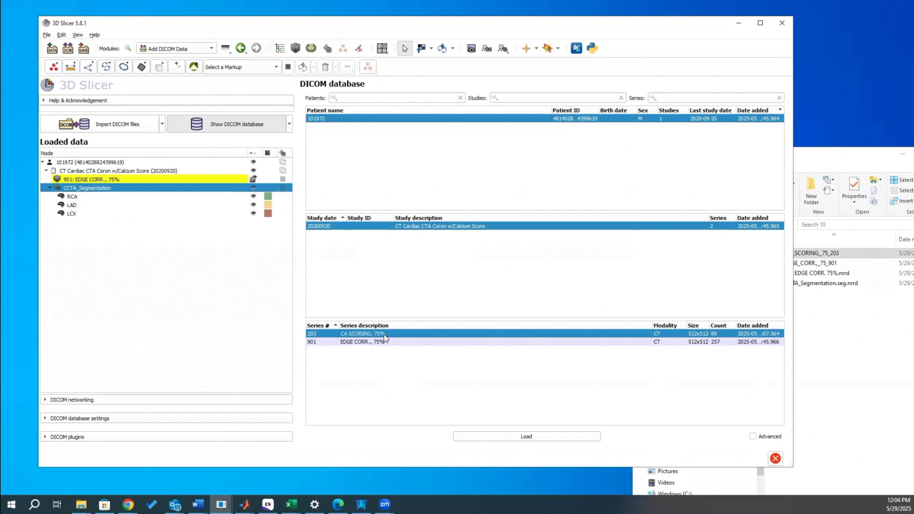
left_click(482, 437)
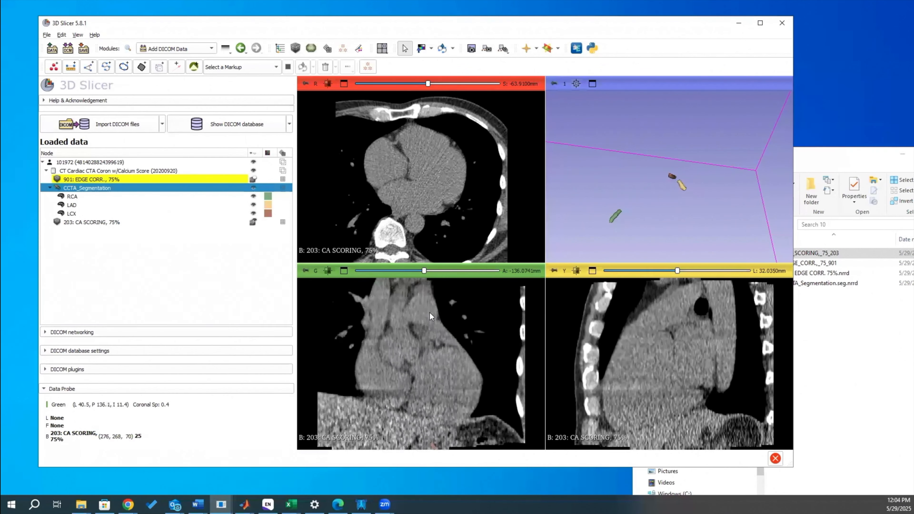
scroll(431, 317, "up", 5)
Open the EDGE_CORR._75_901 folder in MicroDicom DICOM Viewer and look through its axial slices
left_click_drag(816, 154, 665, 116)
right_click(647, 225)
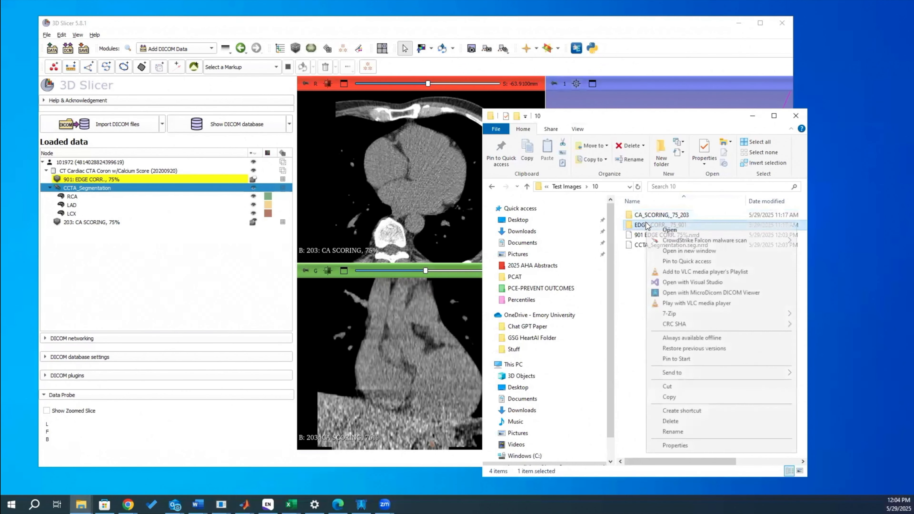
left_click(673, 292)
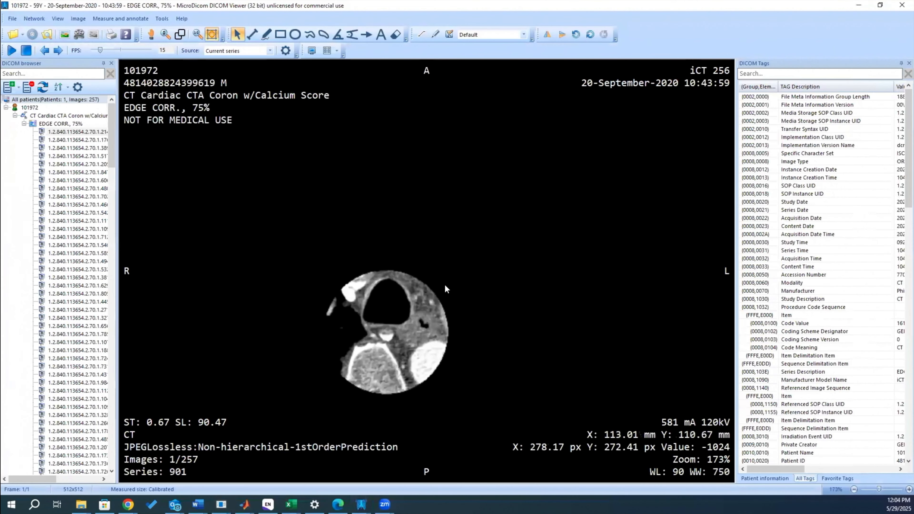
scroll(445, 284, "down", 10)
scroll(444, 283, "down", 15)
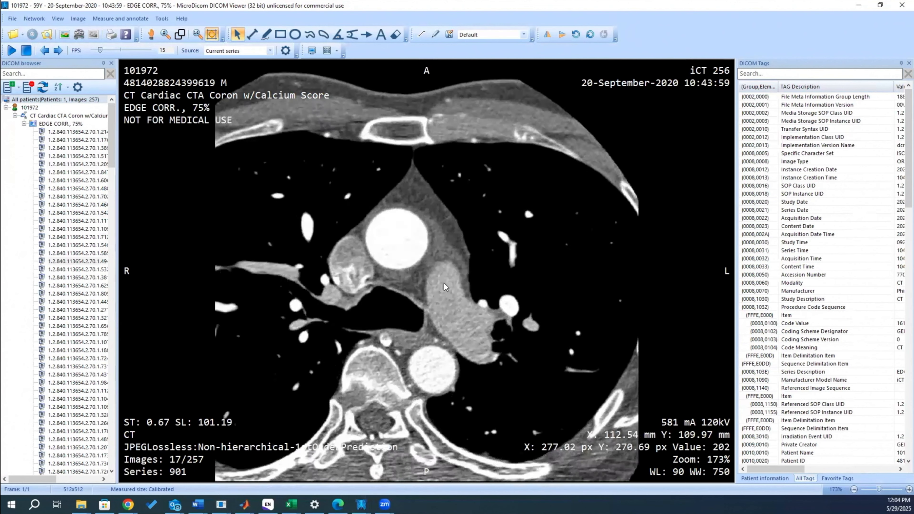
scroll(444, 283, "down", 4)
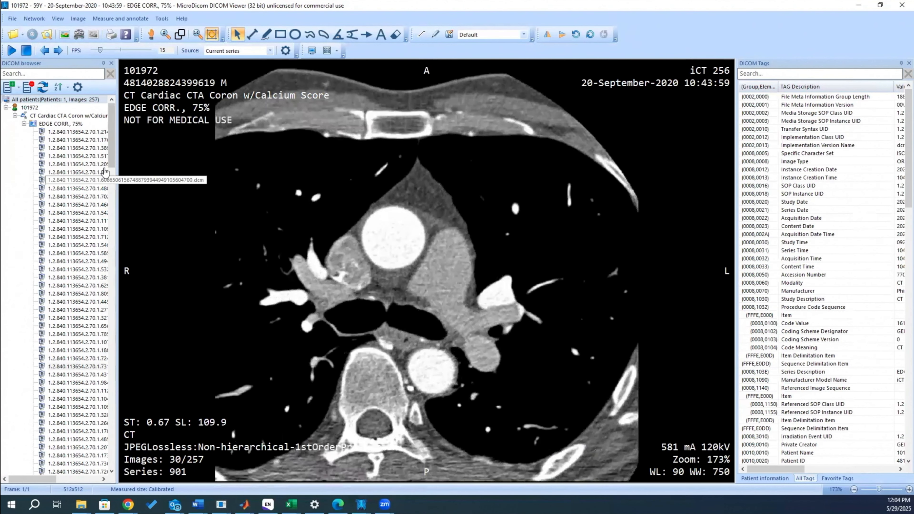
left_click_drag(111, 158, 112, 312)
left_click(66, 188)
left_click(66, 181)
scroll(411, 233, "down", 20)
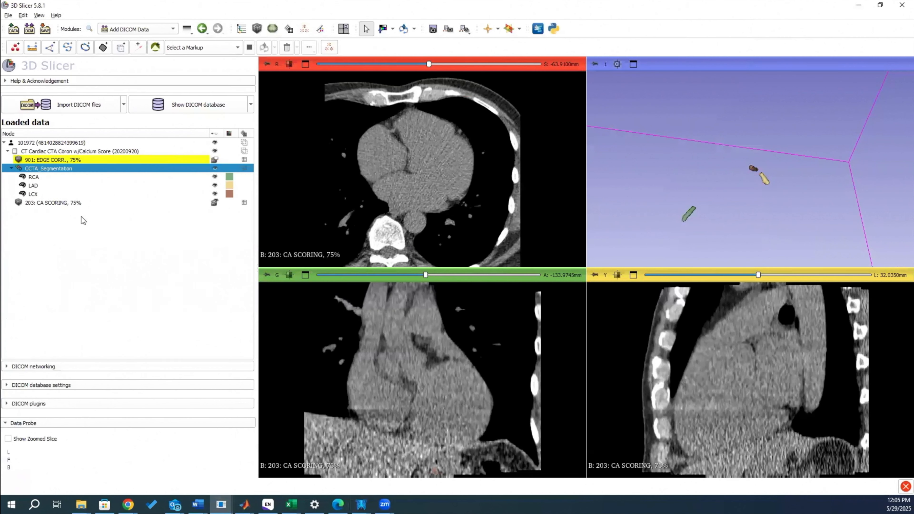
Switch 3D Slicer to the Data module and delete the CCTA_Segmentation node with all its segments
left_click(36, 203)
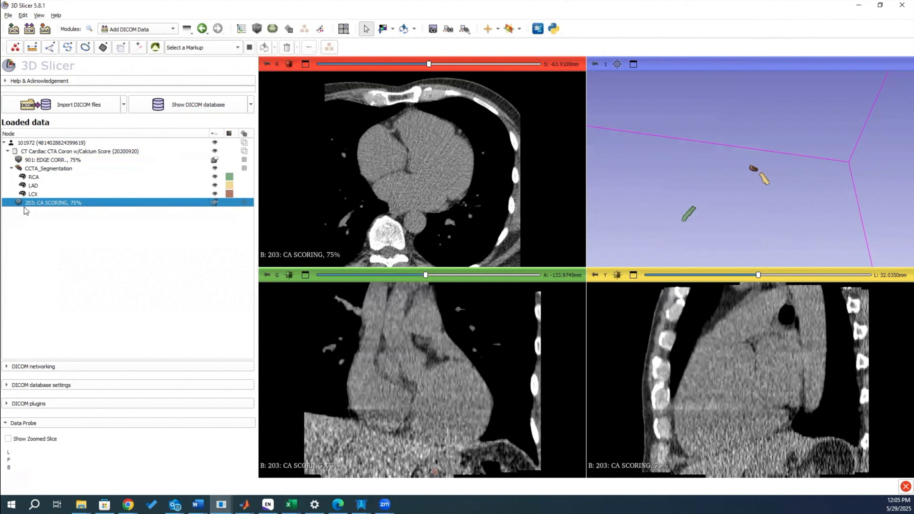
left_click(155, 31)
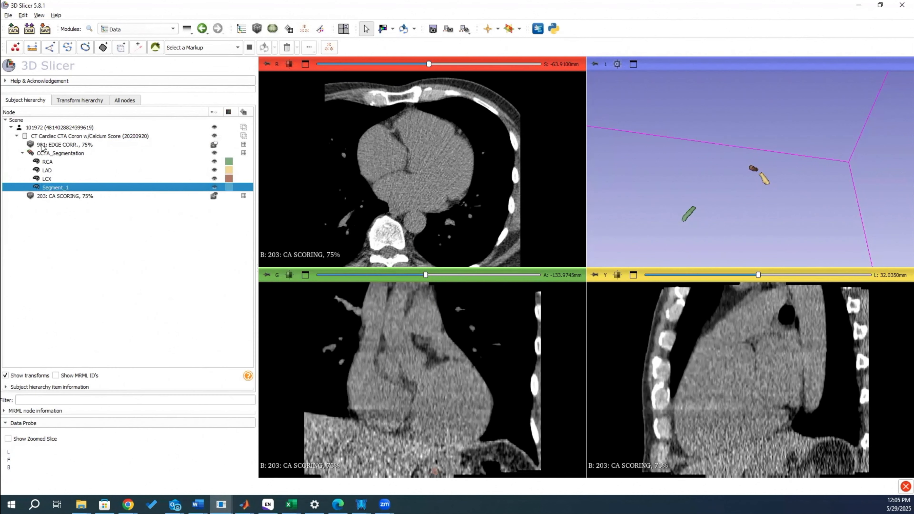
left_click(42, 145)
left_click(44, 188)
left_click(48, 154)
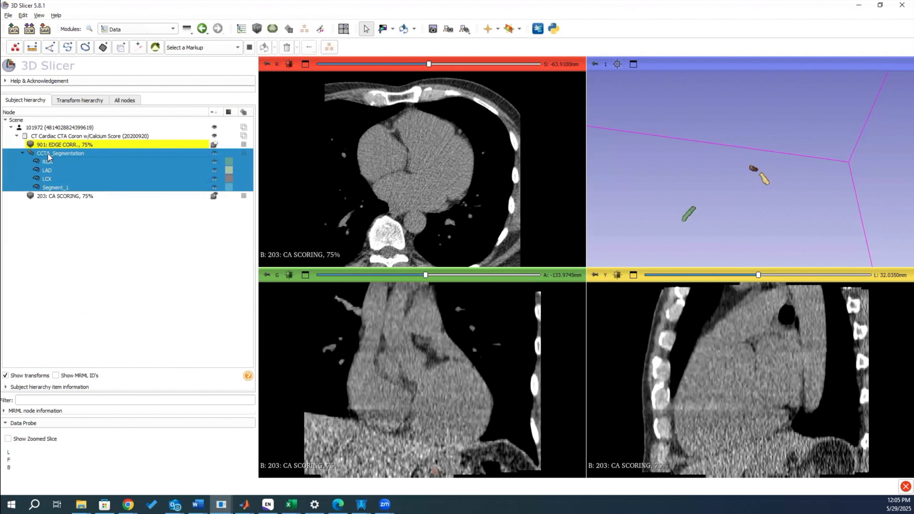
right_click(48, 155)
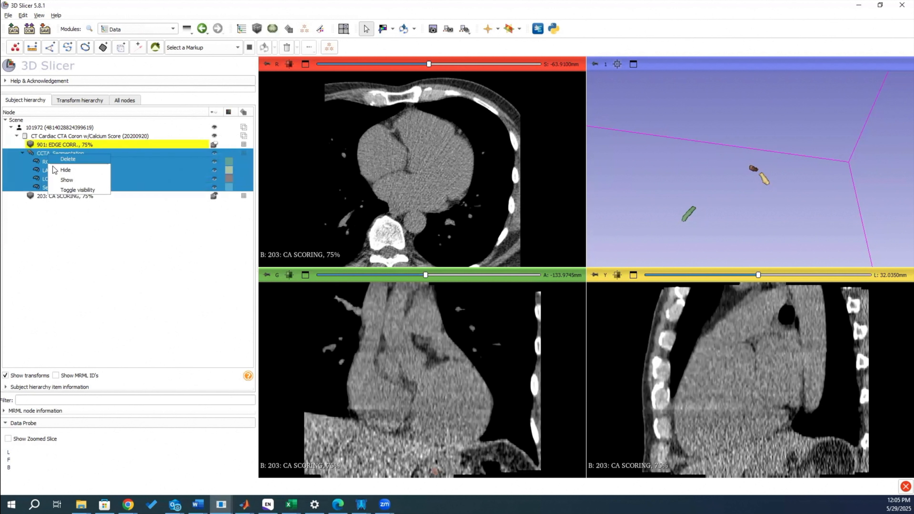
left_click(69, 160)
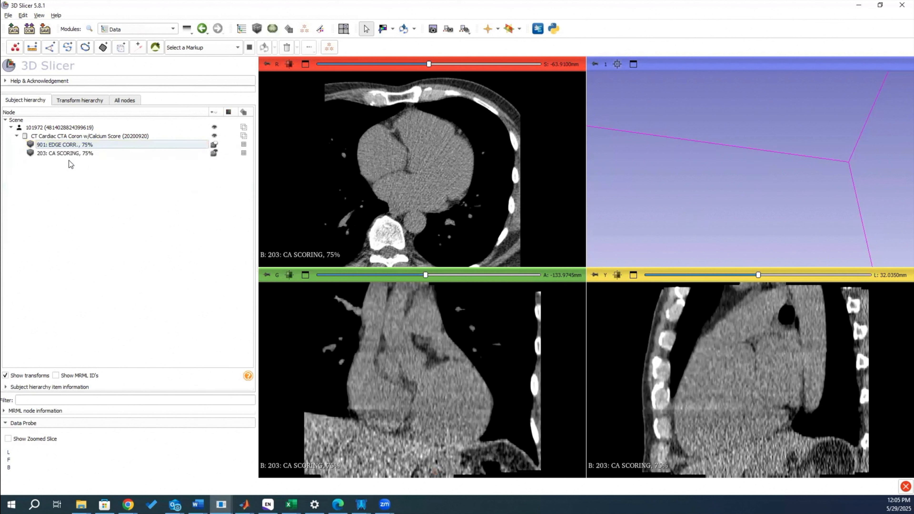
Delete the 901: EDGE CORR., 75% volume from the scene, keeping the CA SCORING volume
left_click(56, 146)
right_click(56, 145)
left_click(71, 169)
left_click(58, 146)
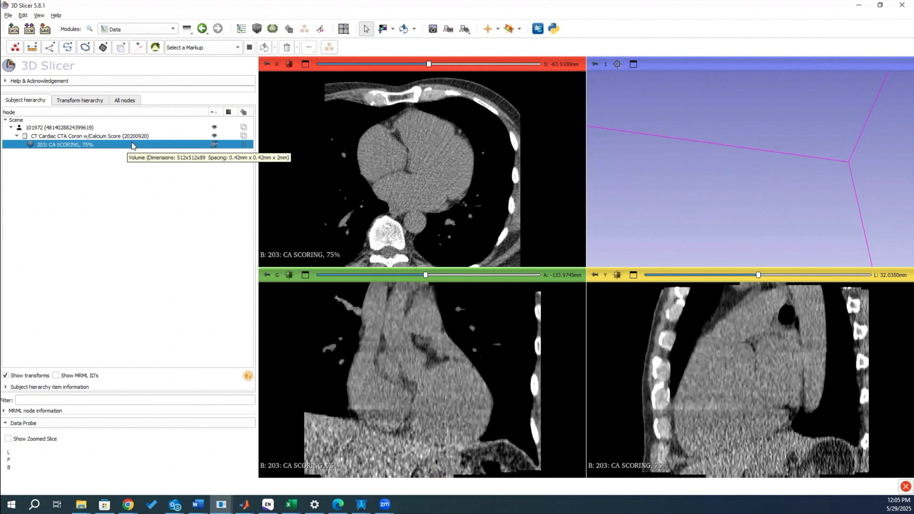
Add a new segment for the 203: CA SCORING, 75% volume in the Segment Editor and activate Paint near the RCA origin
left_click(144, 31)
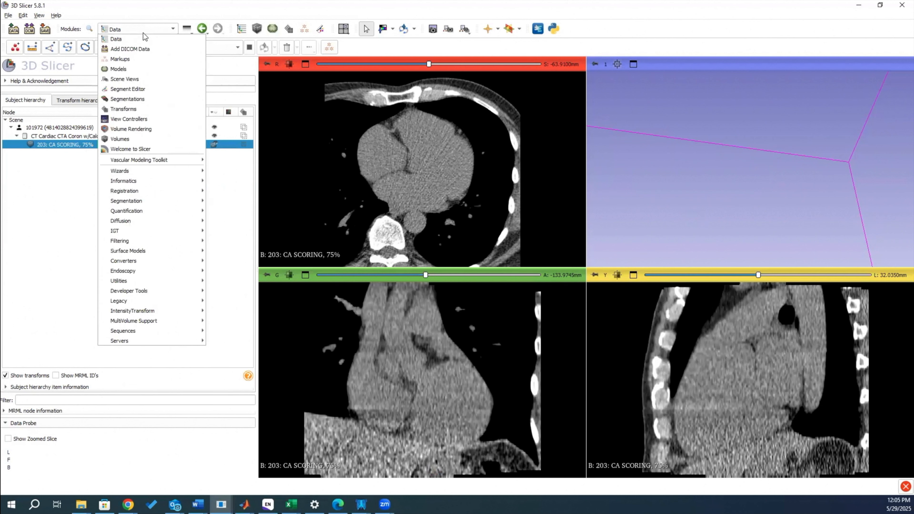
left_click(139, 90)
left_click(40, 130)
left_click(14, 166)
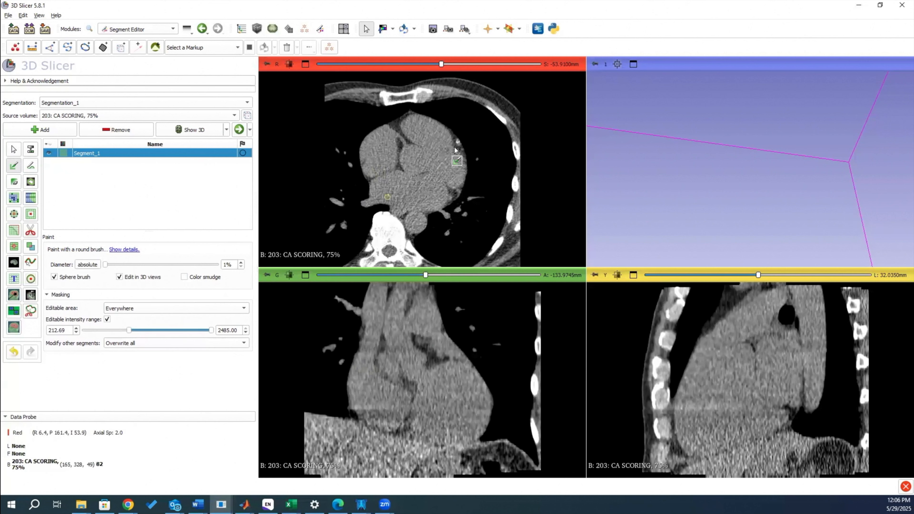
scroll(401, 146, "up", 5, "ctrl")
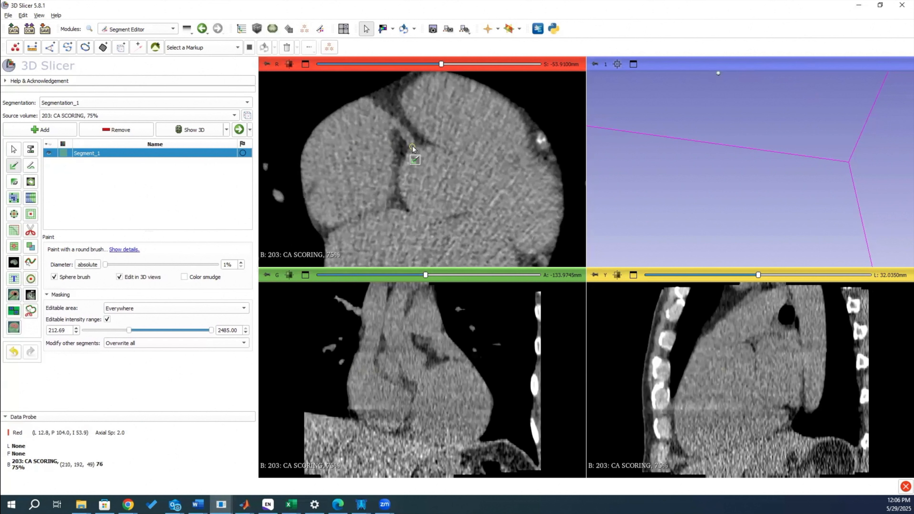
Draw a measurement line about 10.25 mm long from the RCA origin along the proximal vessel on the axial slice
left_click(32, 48)
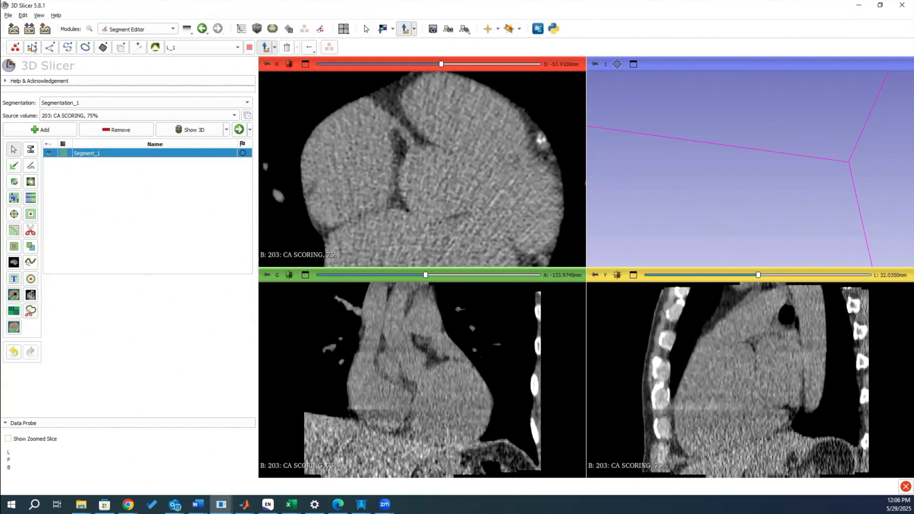
left_click(412, 149)
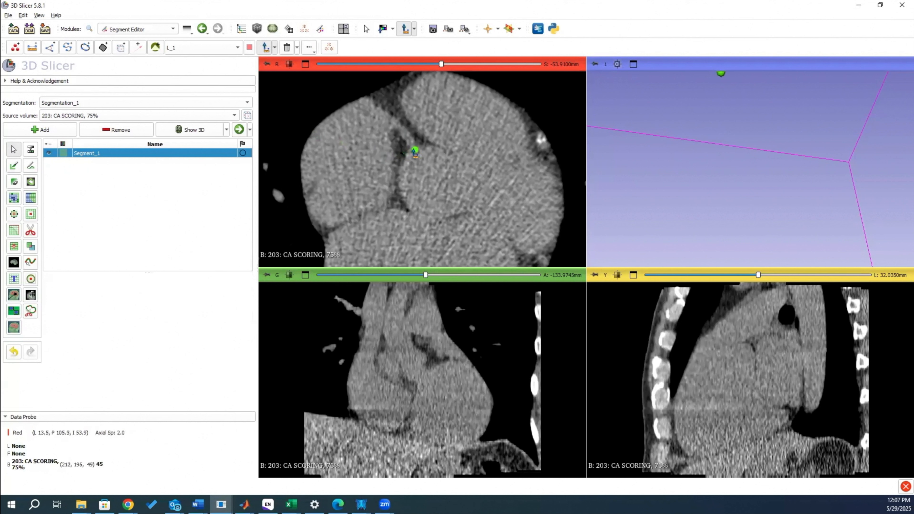
left_click(412, 149)
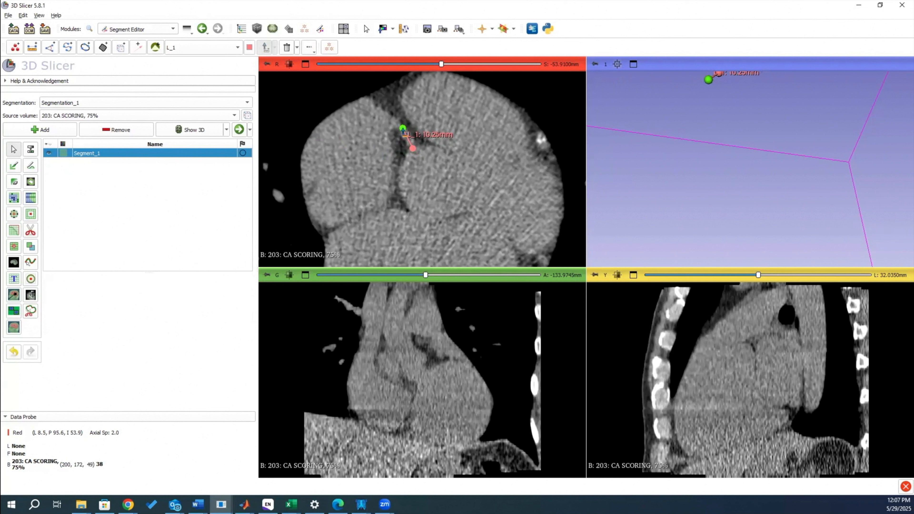
left_click(403, 128)
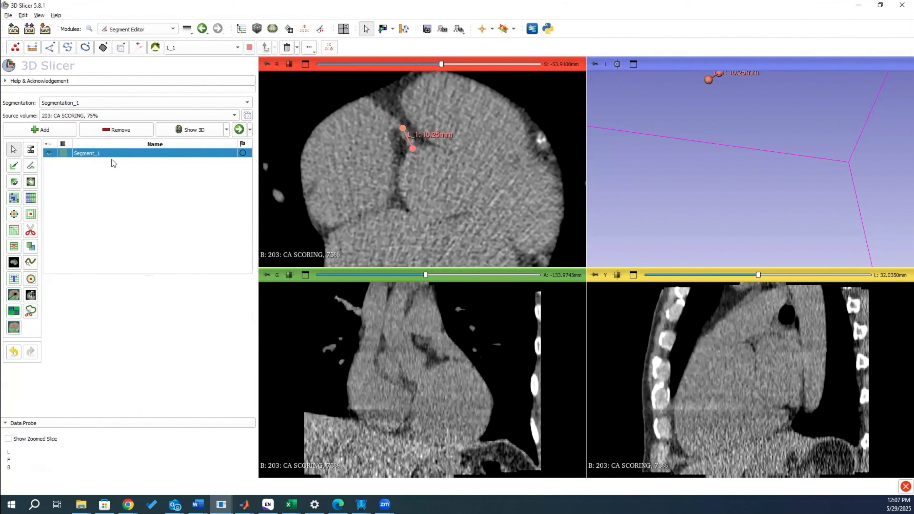
Paint the RCA beyond the far end of the measurement line into Segment_1, using a 1% sphere brush
left_click(14, 166)
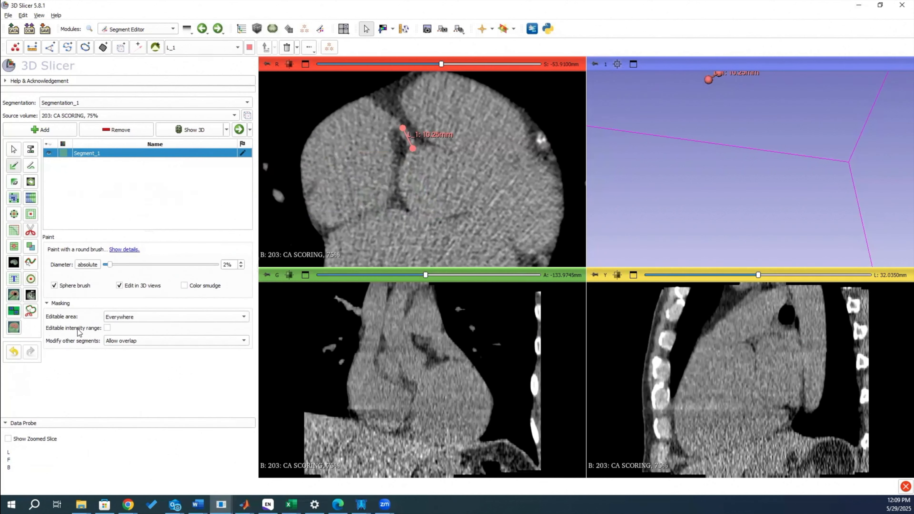
left_click(397, 126)
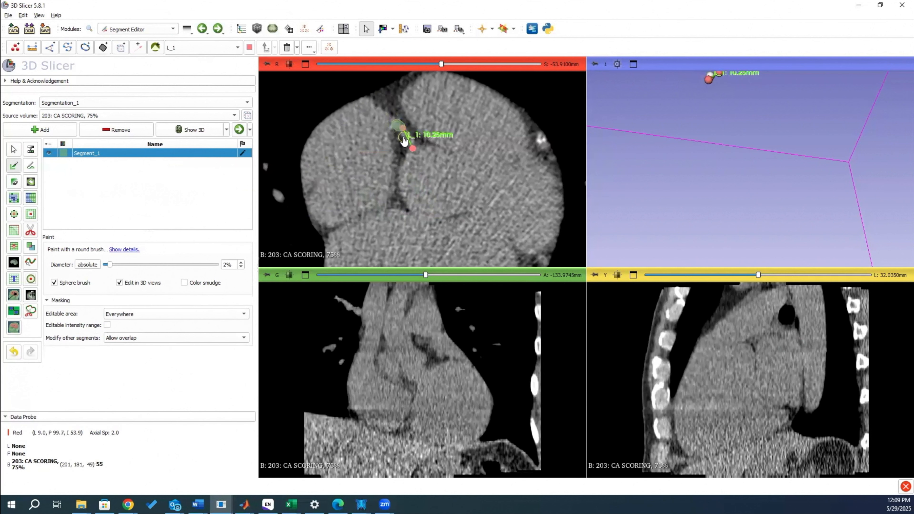
key("ctrl+z")
left_click_drag(110, 265, 105, 265)
scroll(399, 130, "up", 5, "ctrl")
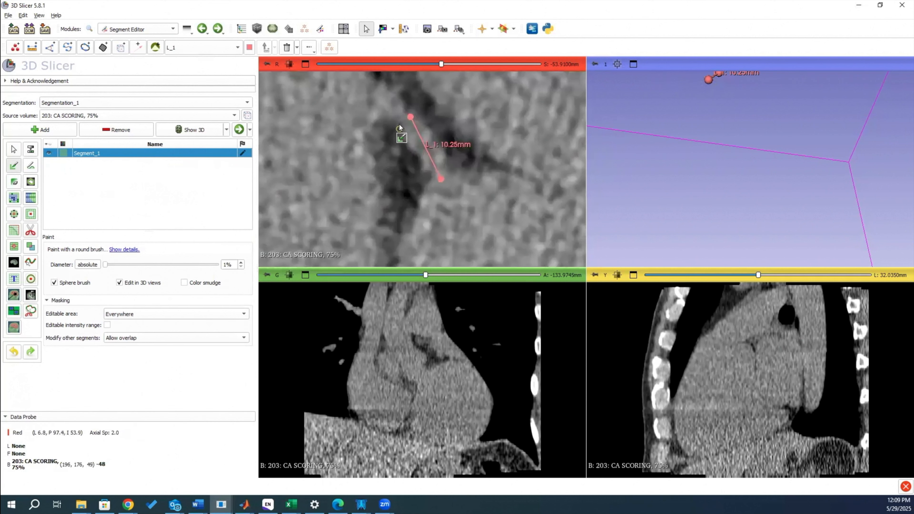
mouse_move(408, 114)
left_mouse_down()
mouse_move(375, 90)
mouse_move(399, 110)
mouse_move(374, 108)
left_mouse_up()
Trim the outer end of the painted RCA segment with free-form Scissors
scroll(378, 93, "up", 4, "shift")
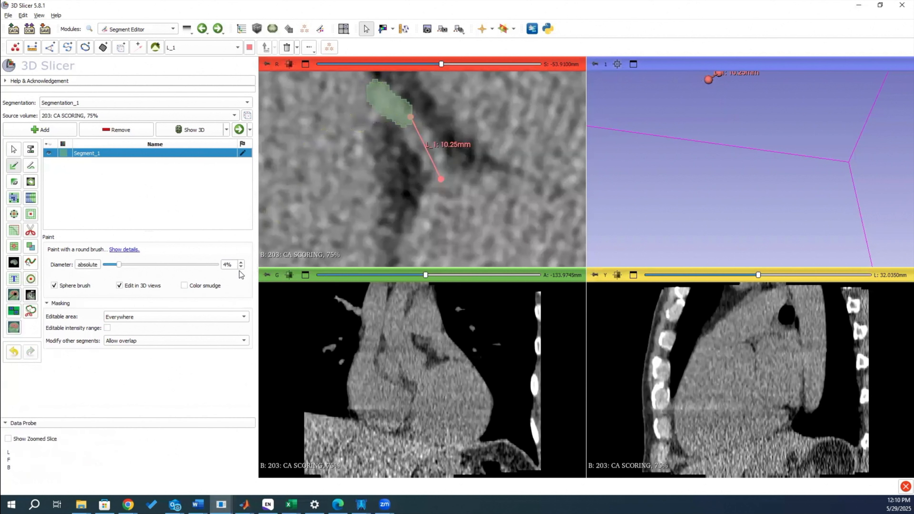
scroll(376, 117, "down", 1, "shift")
scroll(375, 117, "down", 1)
scroll(375, 117, "up", 1)
left_click(31, 231)
mouse_move(373, 76)
left_mouse_down()
mouse_move(406, 108)
mouse_move(383, 77)
mouse_move(405, 128)
mouse_move(361, 103)
mouse_move(398, 130)
mouse_move(368, 124)
left_mouse_up()
Measure the painted RCA segment with a second line starting at the far end of the first
left_click(31, 47)
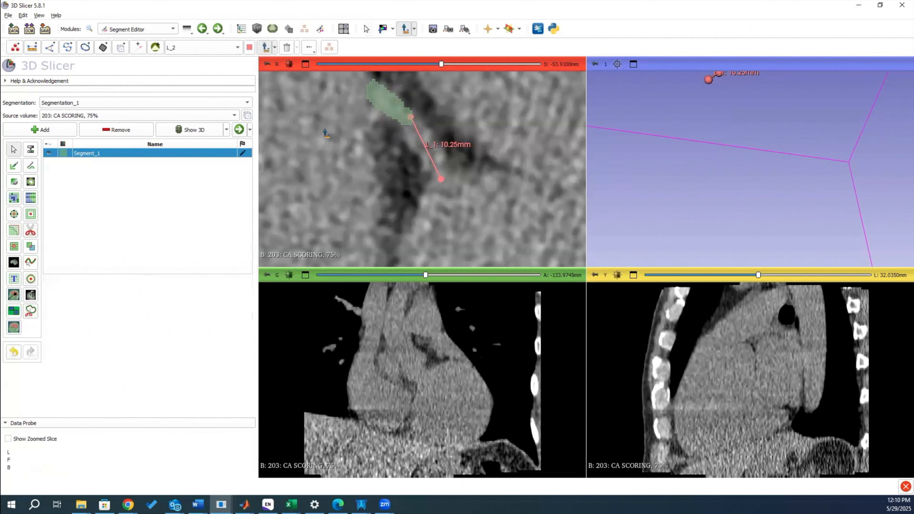
left_click(411, 123)
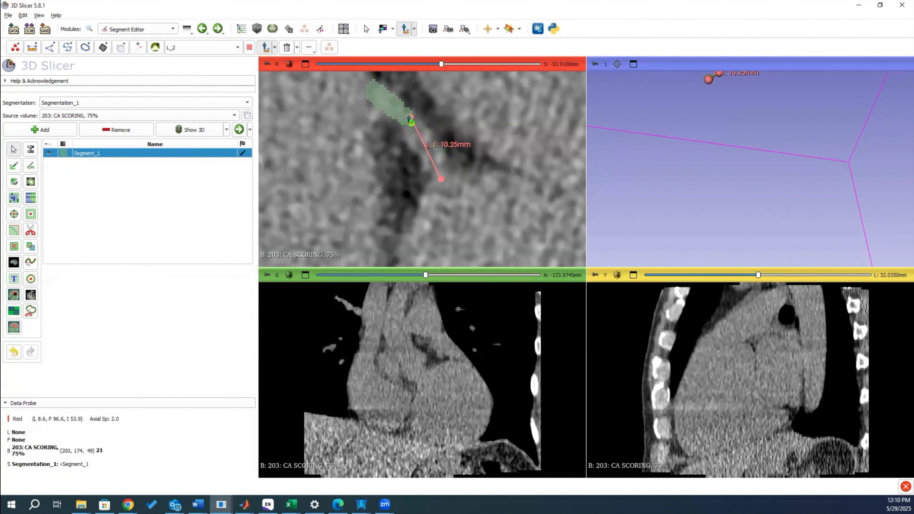
left_click(381, 97)
left_click_drag(376, 96, 362, 78)
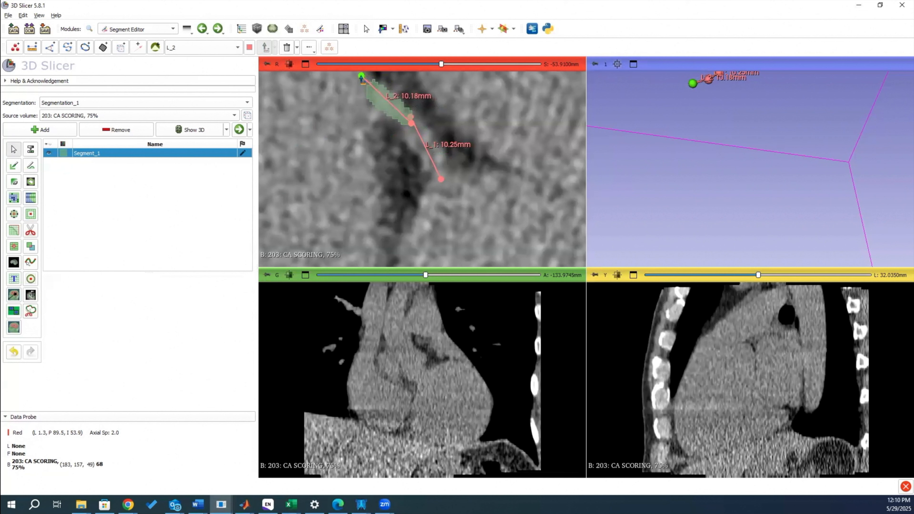
left_click_drag(361, 78, 424, 135)
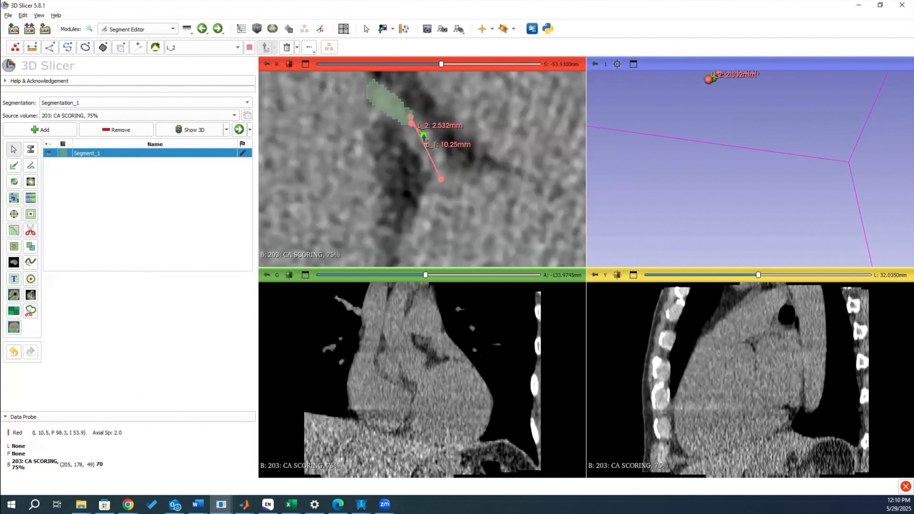
left_click_drag(424, 136, 383, 154)
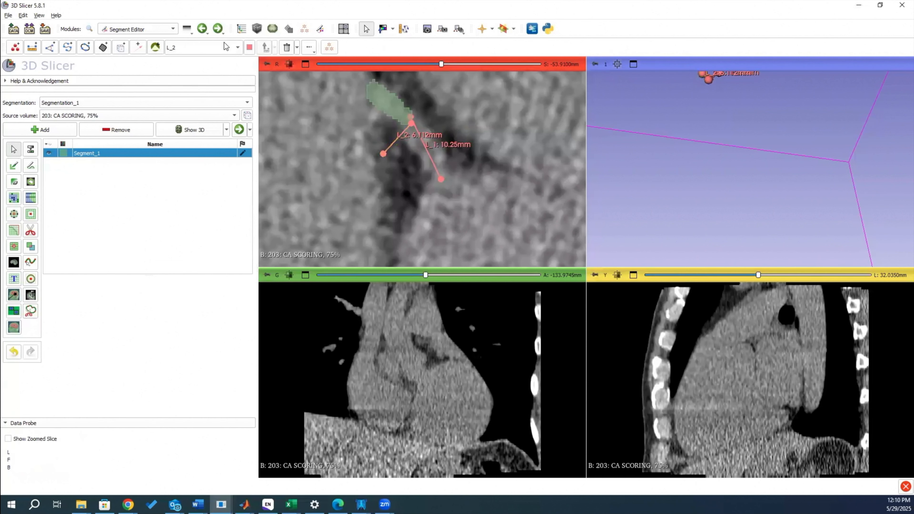
Delete both measurement lines from the scene in the Data module
left_click(241, 29)
left_click(51, 177)
left_click(42, 169, "ctrl")
right_click(43, 169)
left_click(56, 174)
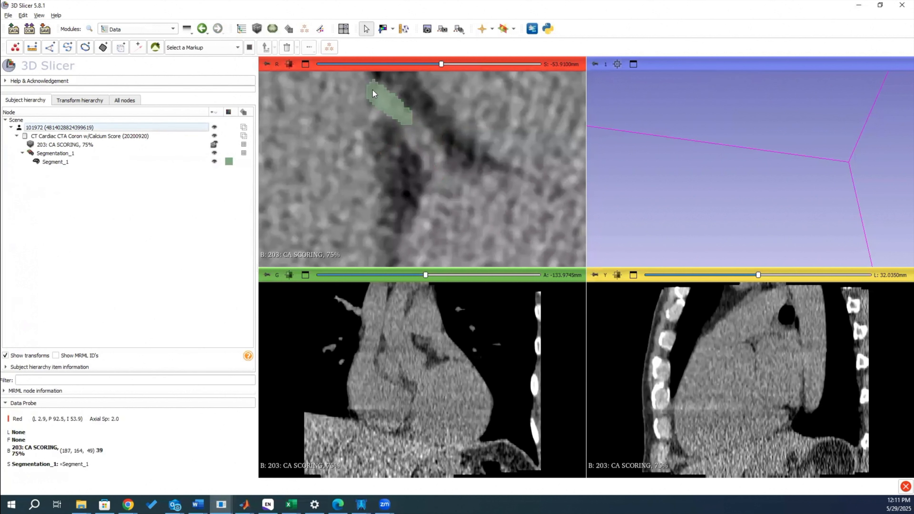
Examine the course of the RCA on the axial slices adjacent to the painted one
scroll(443, 142, "down", 1)
scroll(443, 142, "up", 1)
middle_click_drag(380, 105, 392, 173)
scroll(405, 176, "down", 1)
scroll(405, 175, "up", 1)
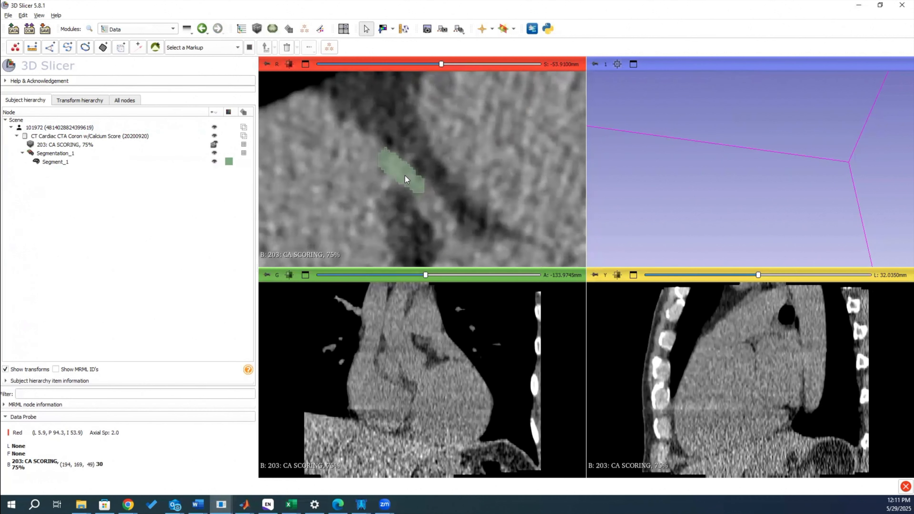
scroll(405, 176, "down", 1)
scroll(389, 168, "up", 1)
scroll(374, 143, "down", 1)
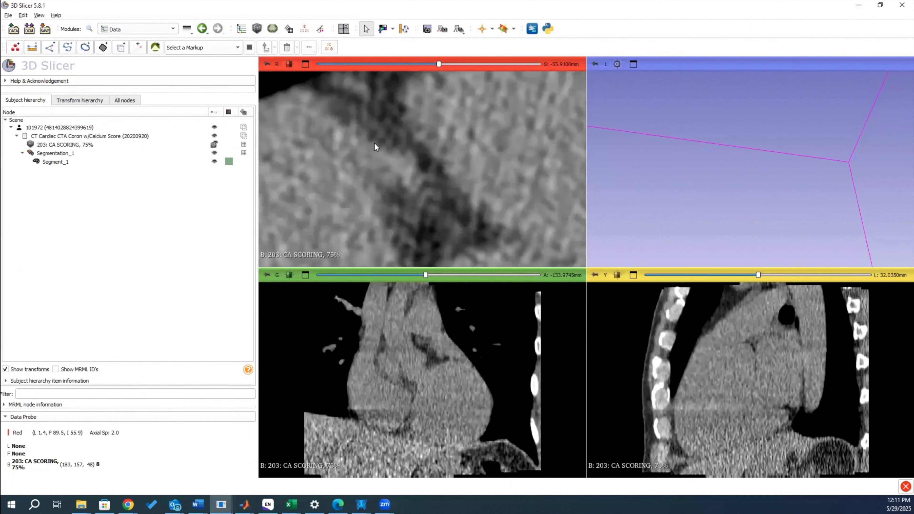
Paint the RCA into Segment_1 on the adjacent axial slice at S -55.91 mm with a 2% sphere brush
left_click(57, 162)
left_click(139, 30)
left_click(138, 150)
left_click(13, 166)
mouse_move(398, 166)
left_mouse_down()
mouse_move(364, 157)
mouse_move(392, 159)
left_mouse_up()
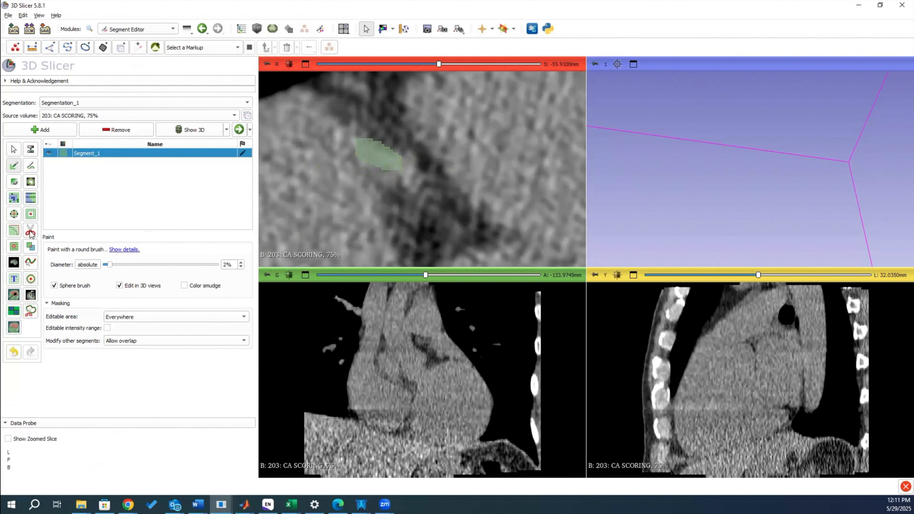
Cut off the outer end of the newly painted RCA area with free-form Scissors and check the neighbouring axial slices
left_click(30, 230)
mouse_move(360, 134)
left_mouse_down()
mouse_move(399, 139)
mouse_move(359, 132)
mouse_move(354, 162)
left_mouse_up()
scroll(377, 166, "down", 1)
scroll(377, 166, "up", 2)
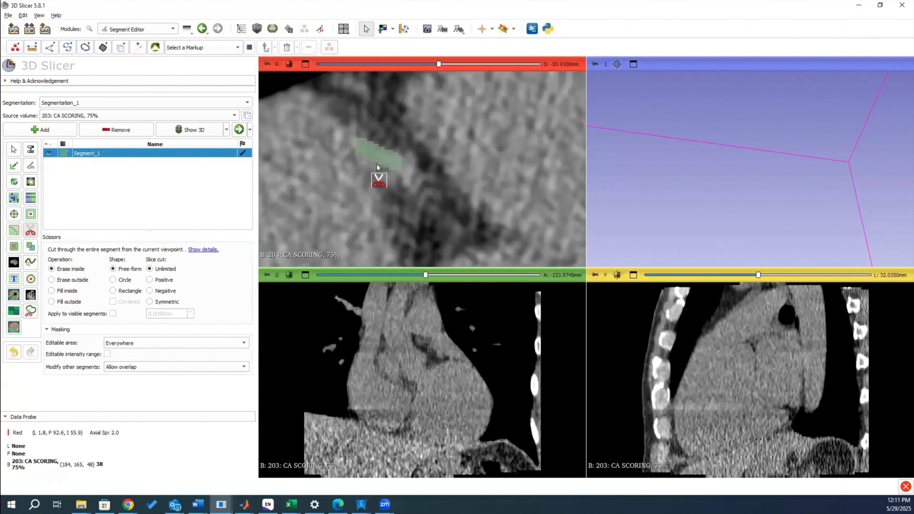
scroll(440, 199, "down", 2)
scroll(396, 173, "down", 1)
scroll(396, 173, "up", 3)
scroll(395, 173, "down", 2)
scroll(395, 172, "up", 1)
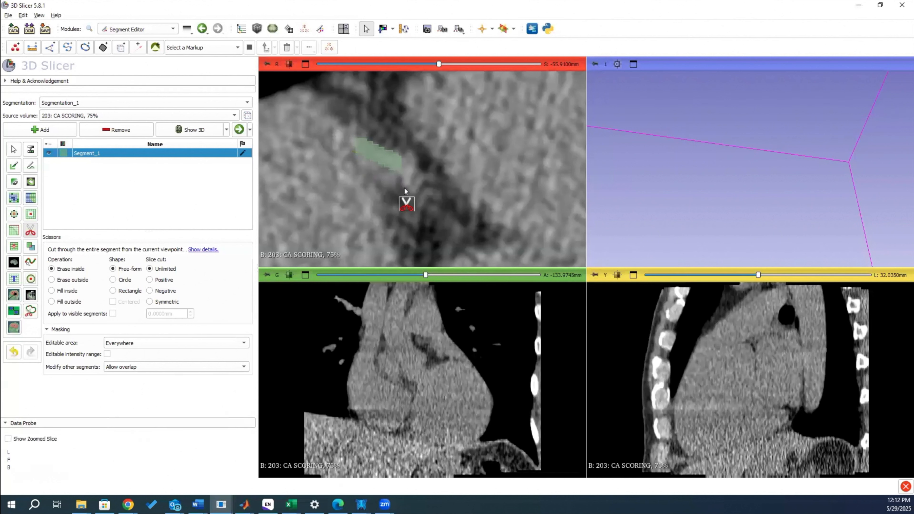
Show Segment_1 in 3D from the Segmentations module and bring the RCA surface into close side view
scroll(719, 203, "down", 4)
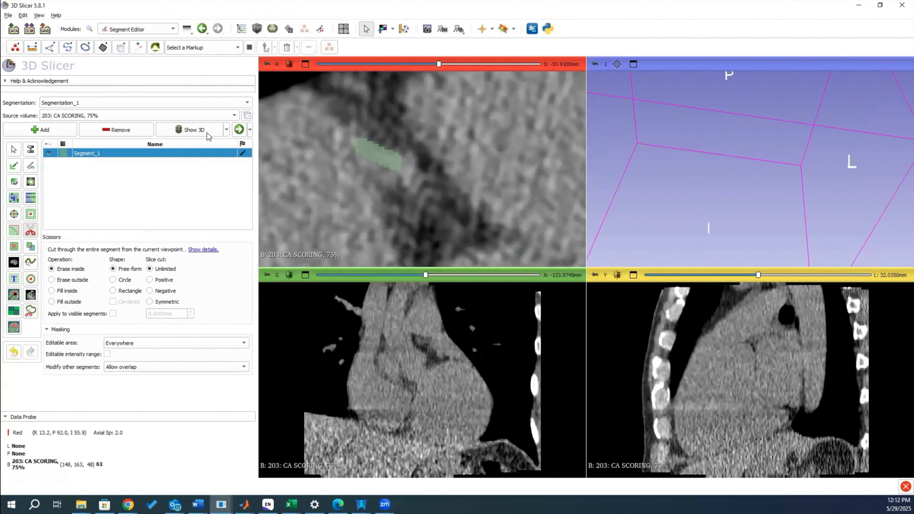
left_click(238, 130)
left_click(194, 122)
scroll(728, 131, "up", 5)
left_click_drag(728, 131, 750, 148)
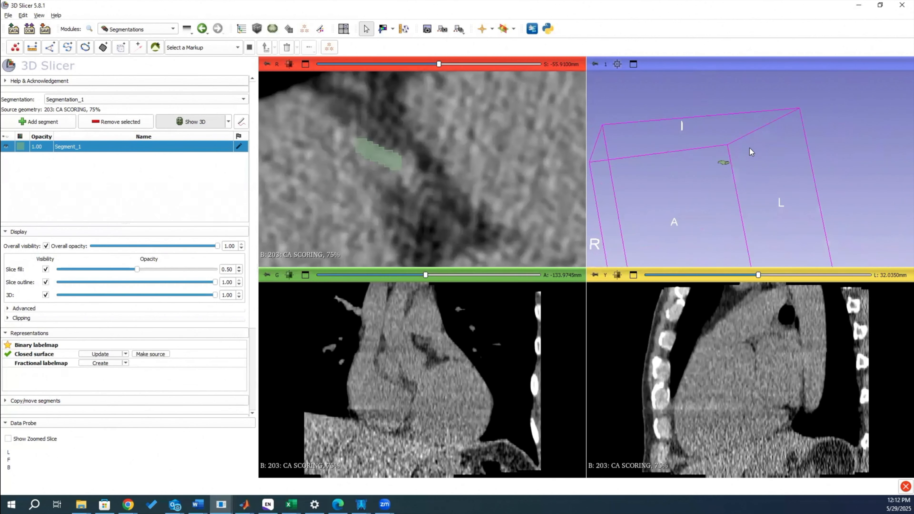
scroll(715, 171, "up", 8)
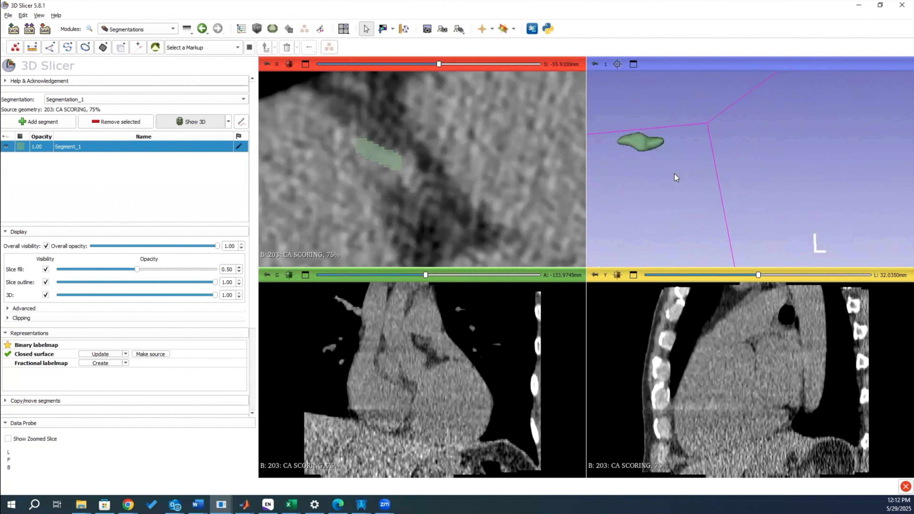
left_click_drag(708, 176, 747, 179)
left_click_drag(628, 186, 649, 200)
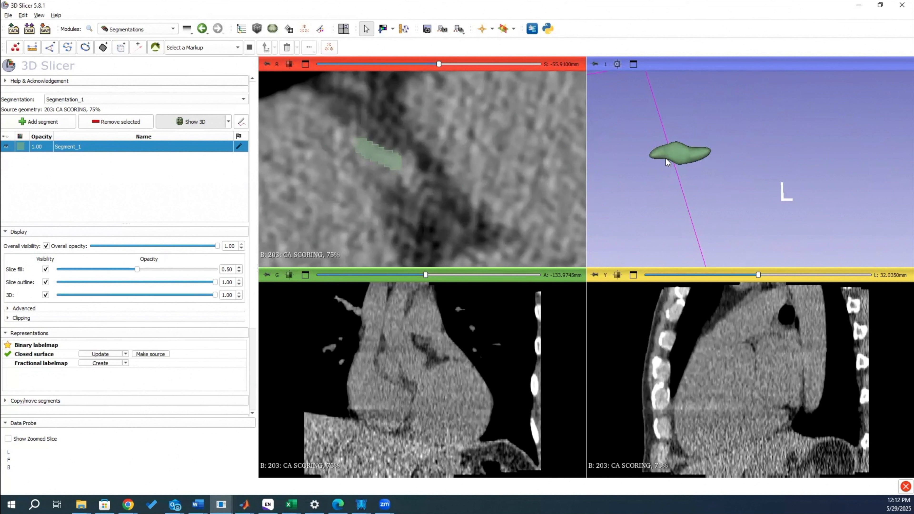
left_click(33, 47)
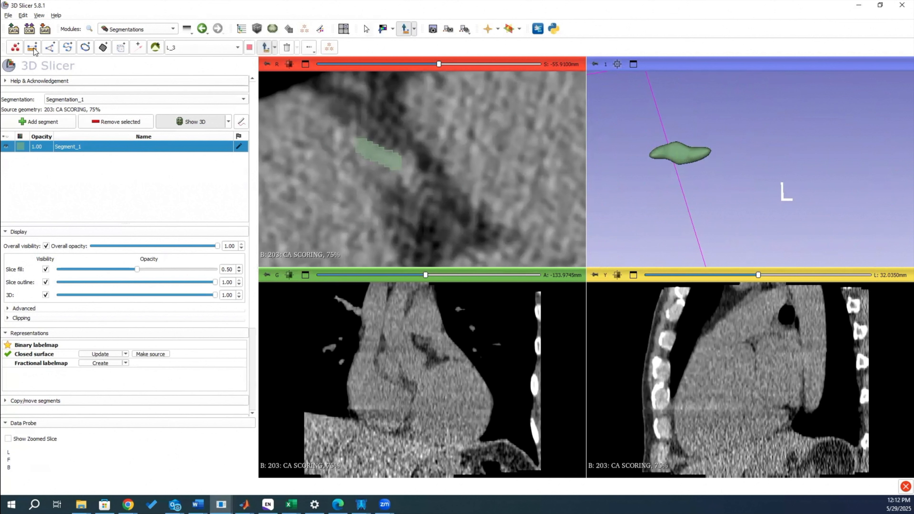
left_click(144, 29)
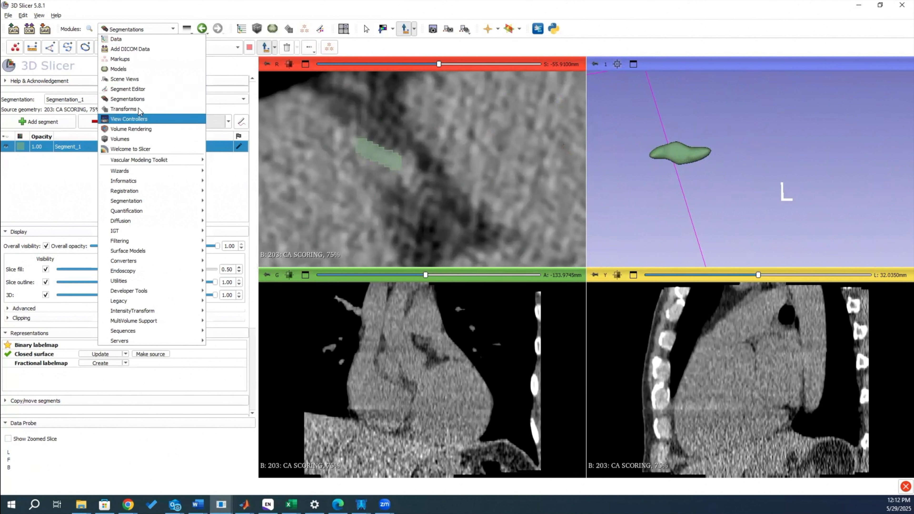
left_click(236, 47)
Open the Extract Centerline module and create a new curve as the centerline curve output, leaving the network outputs at None
left_click(139, 29)
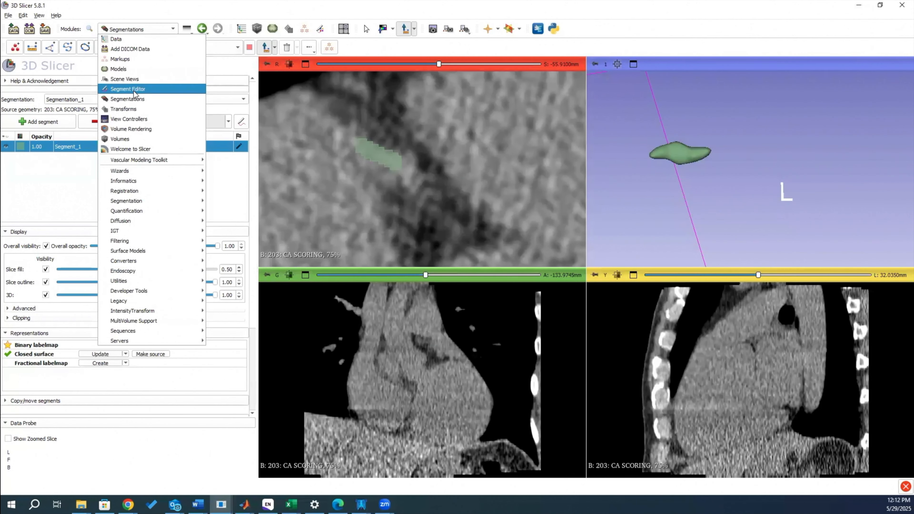
mouse_move(140, 162)
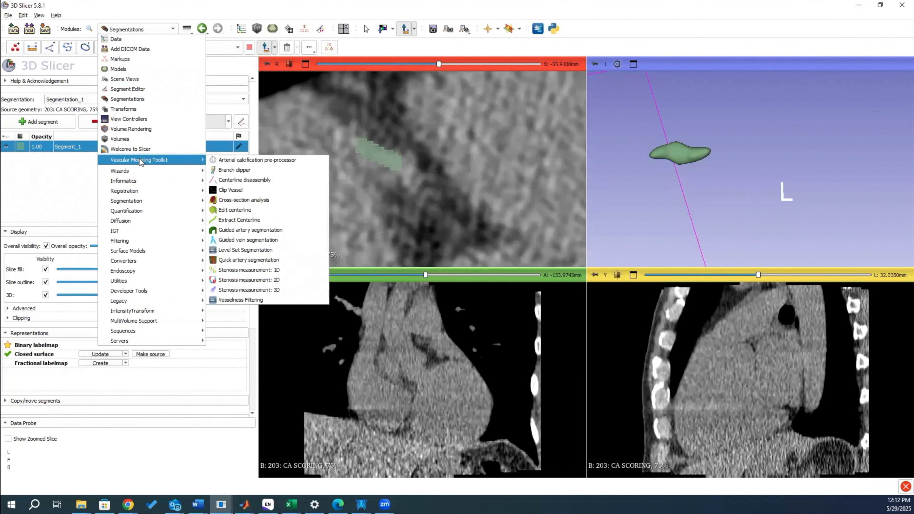
left_click(231, 219)
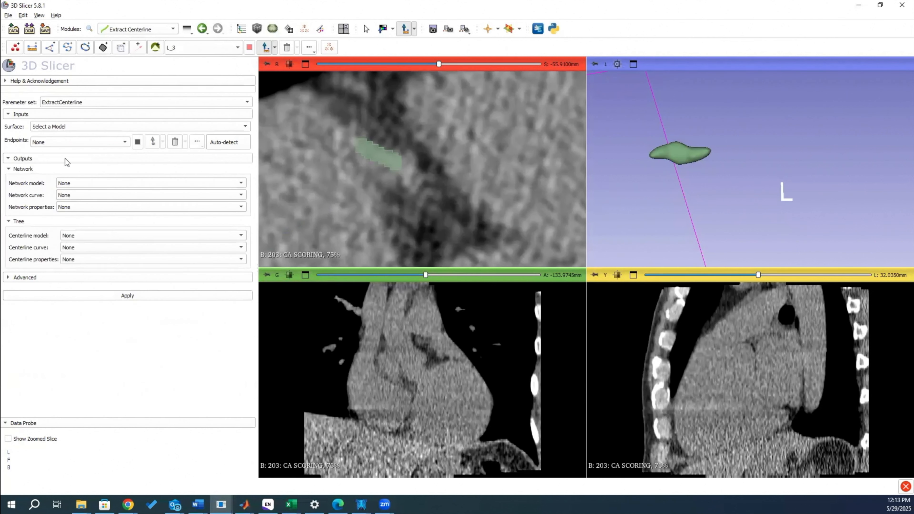
left_click(78, 183)
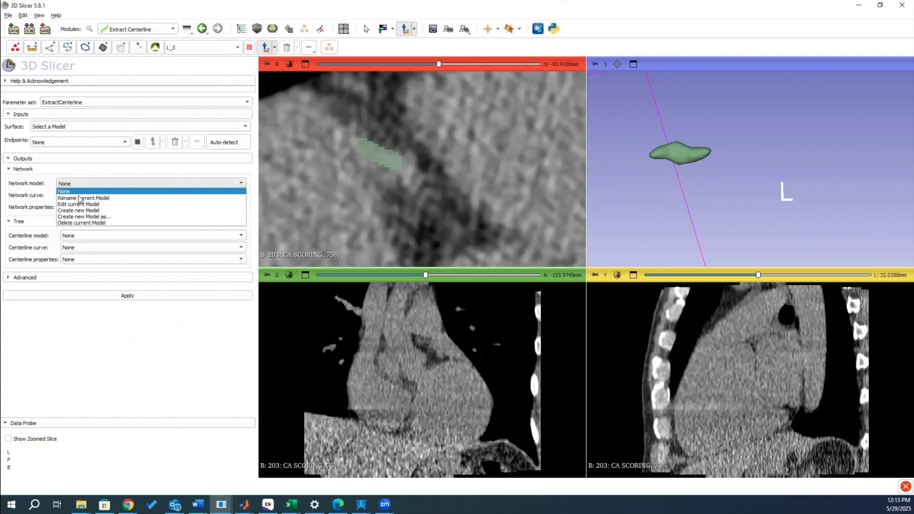
left_click(77, 209)
left_click(73, 183)
left_click(77, 193)
left_click(76, 247)
left_click(77, 275)
Create a new endpoints list and place one point at each end of the RCA segment in the 3D view
left_click(64, 146)
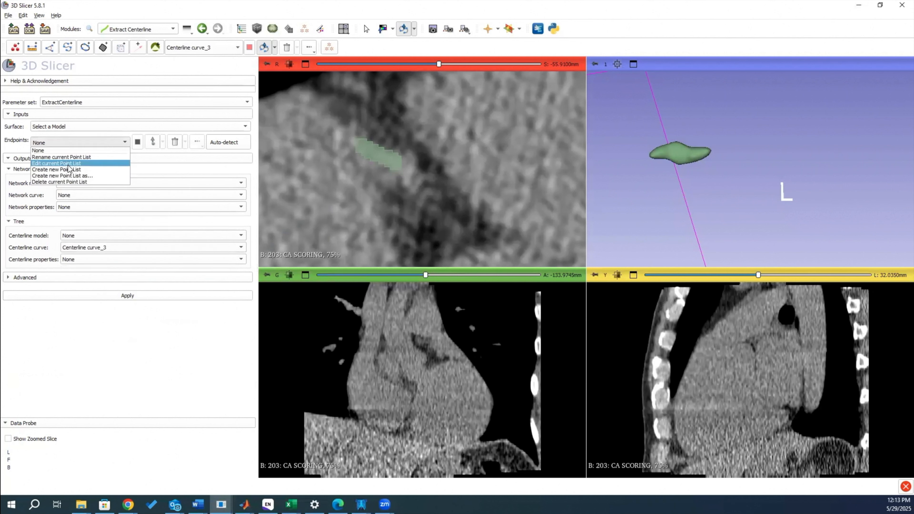
left_click(85, 170)
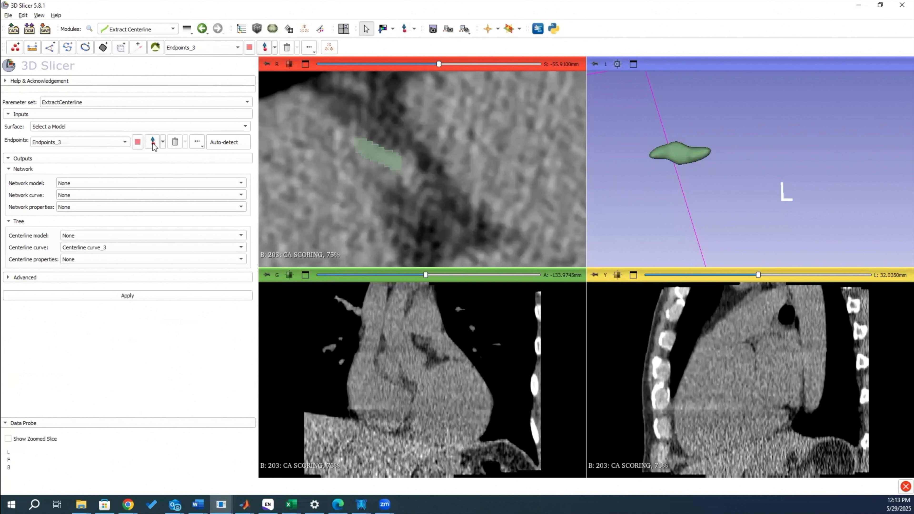
left_click(400, 171)
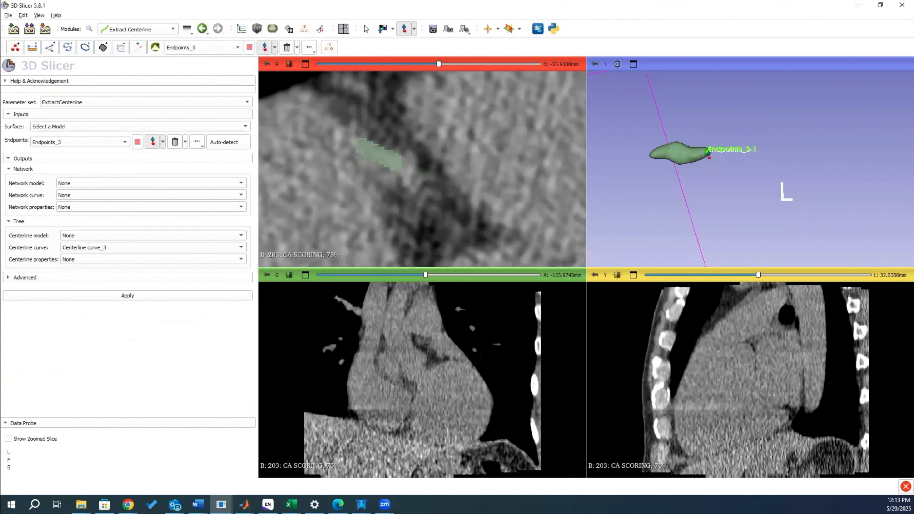
left_click(709, 153)
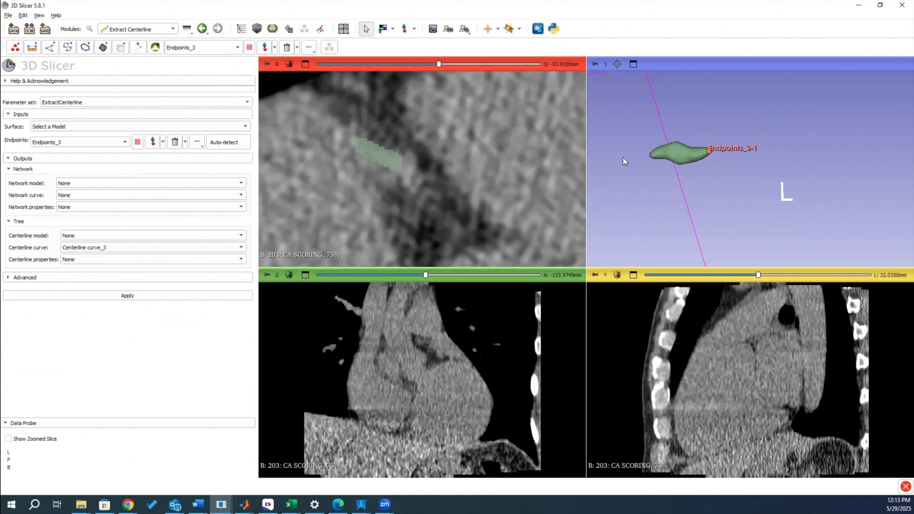
left_click(154, 142)
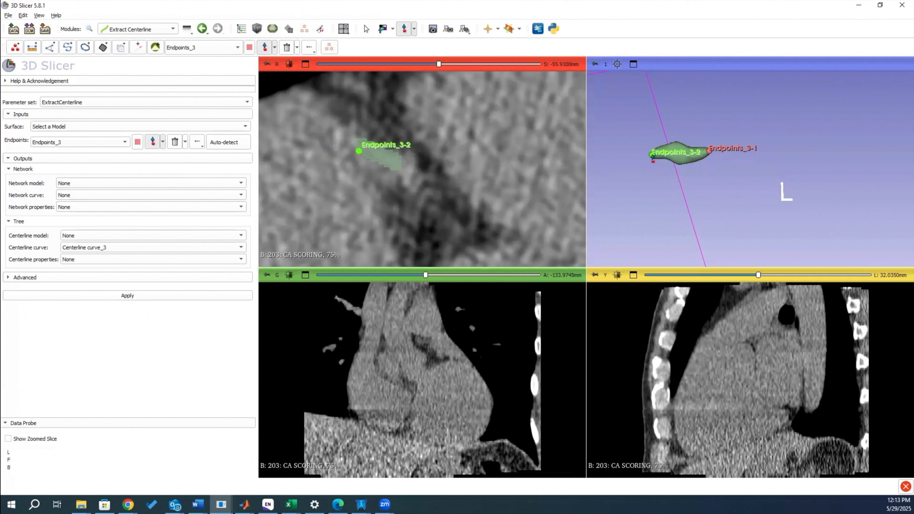
left_click(653, 159)
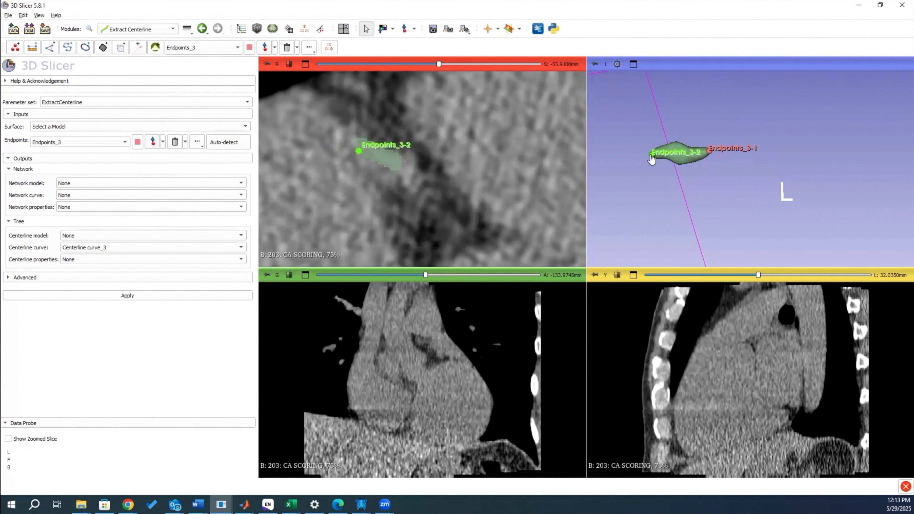
Set Segmentation_1 with Segment_1 as the input surface and extract the RCA centerline
left_click(58, 128)
left_click(72, 139)
left_click(116, 306)
scroll(692, 160, "down", 1)
scroll(692, 160, "up", 2)
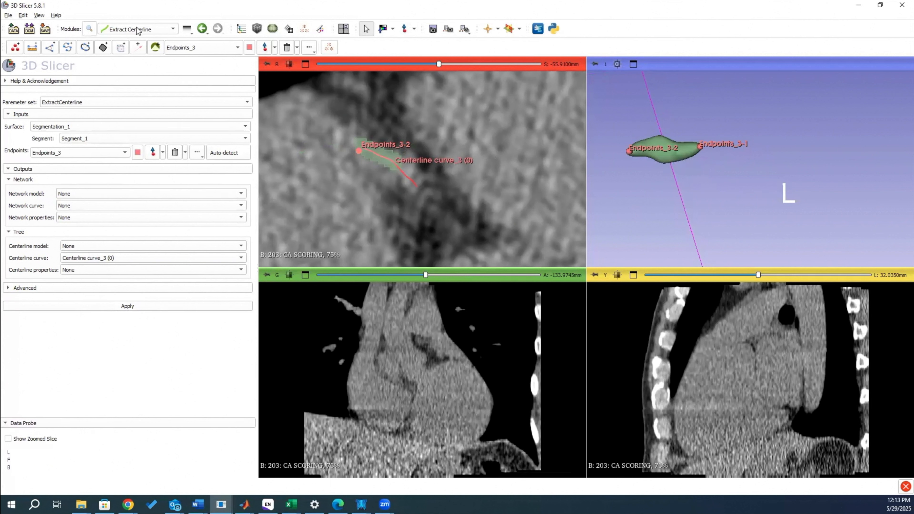
Measure the RCA centerline curve's length by enabling its length measurement in the Markups module
left_click(304, 29)
left_click(7, 312)
left_click(28, 198)
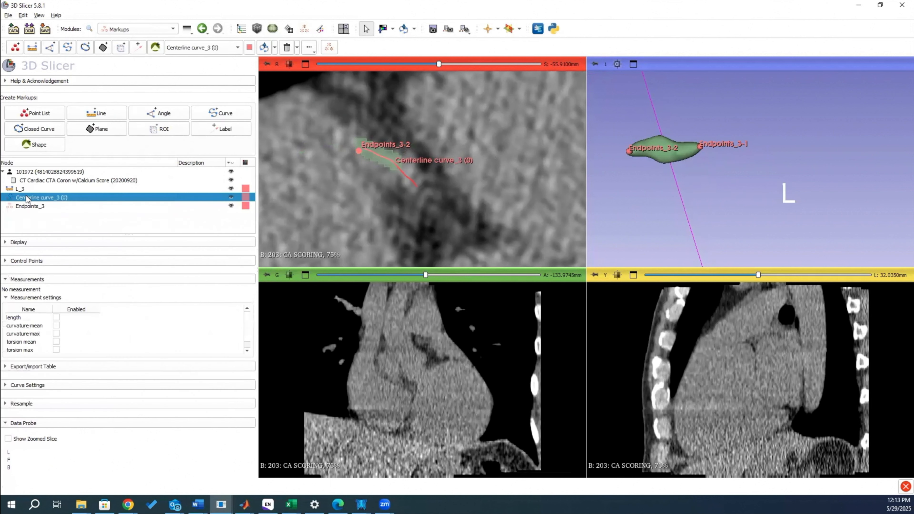
left_click(55, 318)
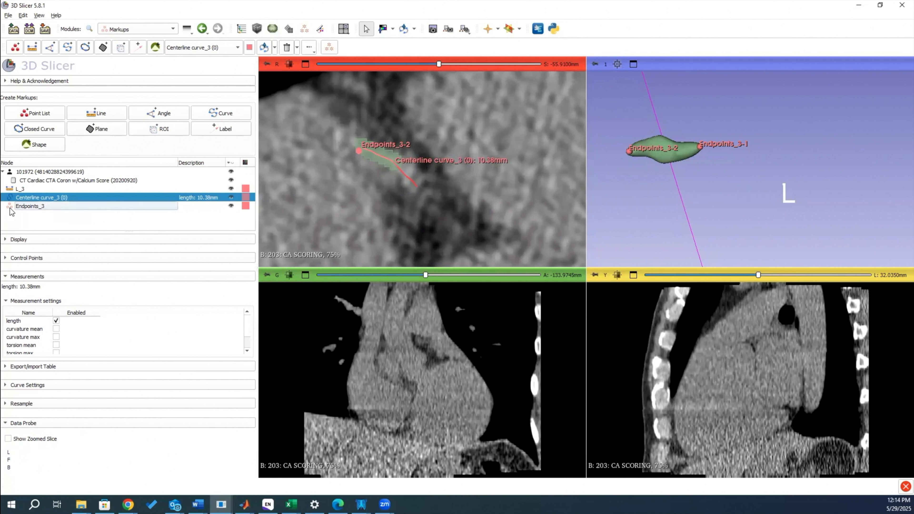
Delete the centerline curve, the endpoints list and the unused line L_3 from the markups
left_click(28, 206)
left_click(12, 198)
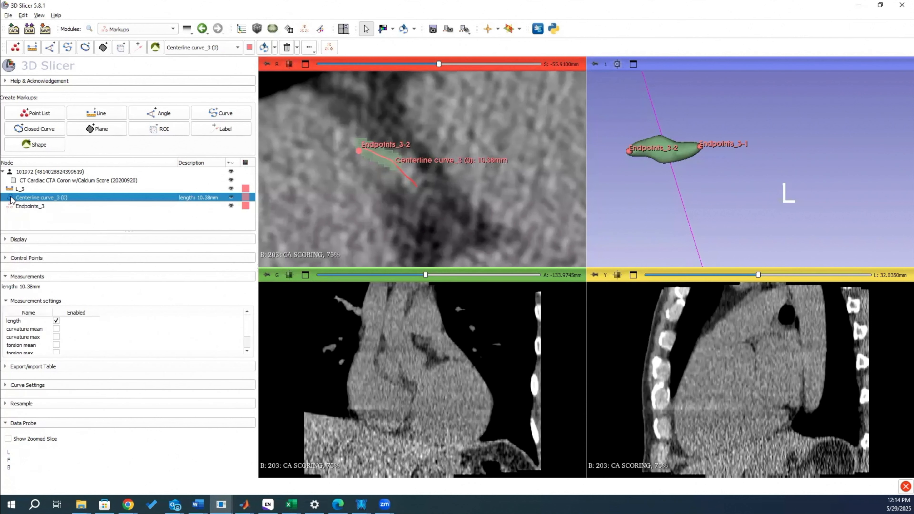
right_click(10, 200)
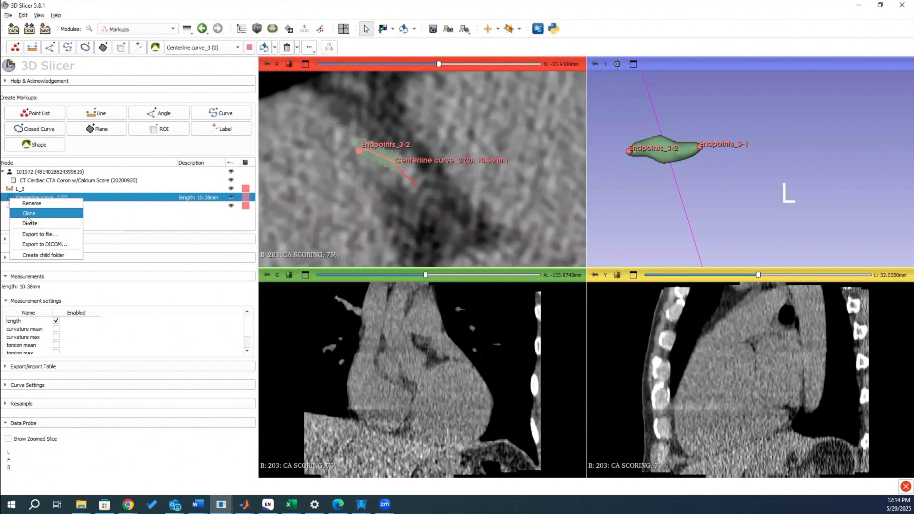
left_click(29, 223)
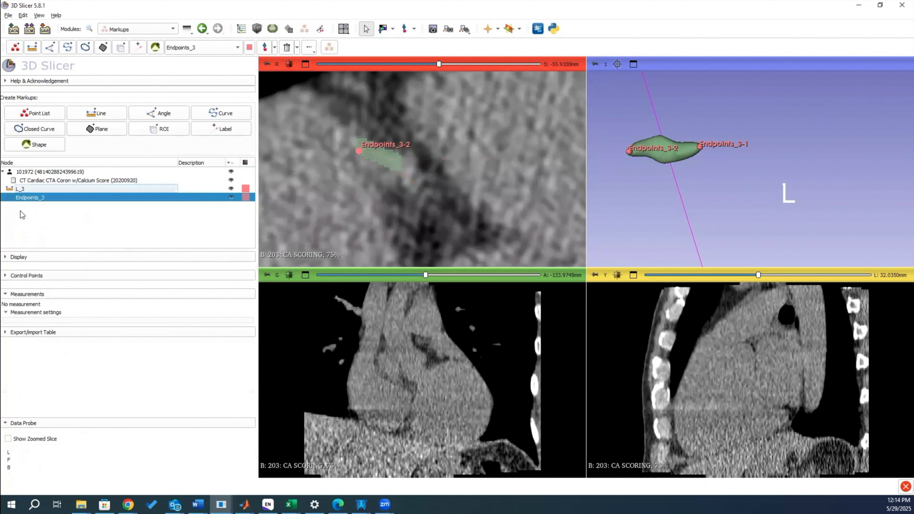
right_click(16, 198)
left_click(37, 222)
right_click(22, 188)
left_click(51, 214)
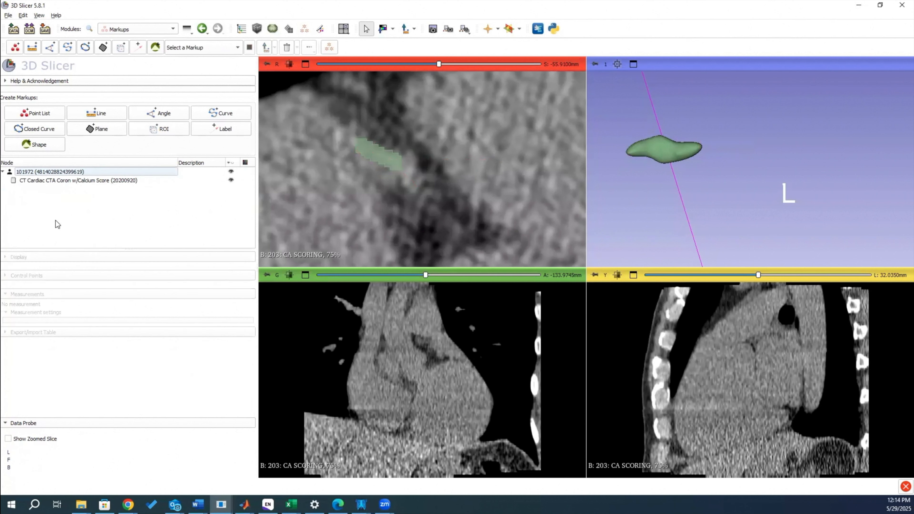
Return to the Segment Editor and examine the left coronary artery's origin on the axial slices up to S -37.91 mm
left_click(140, 28)
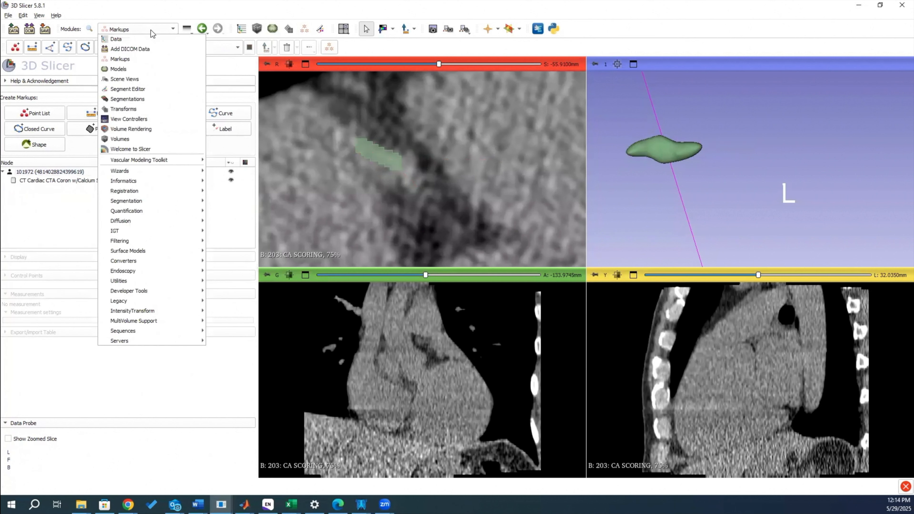
left_click(132, 90)
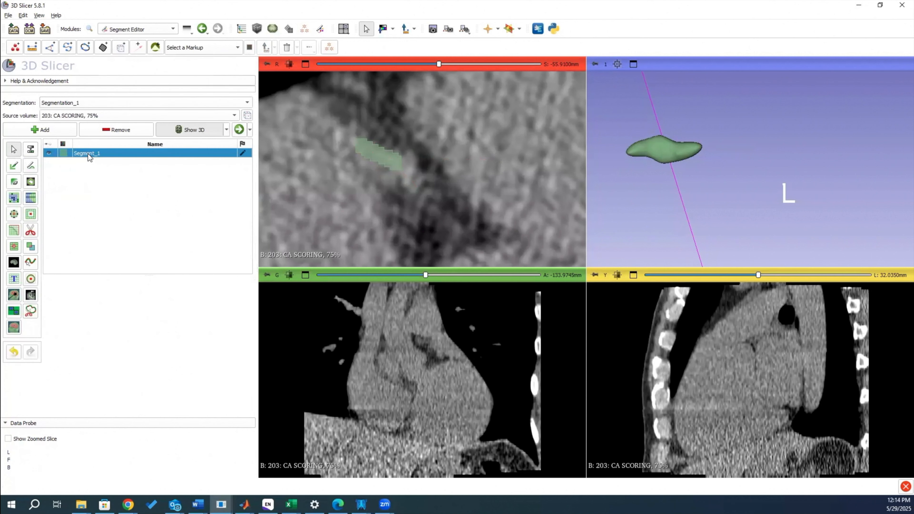
key("r")
scroll(443, 137, "up", 4)
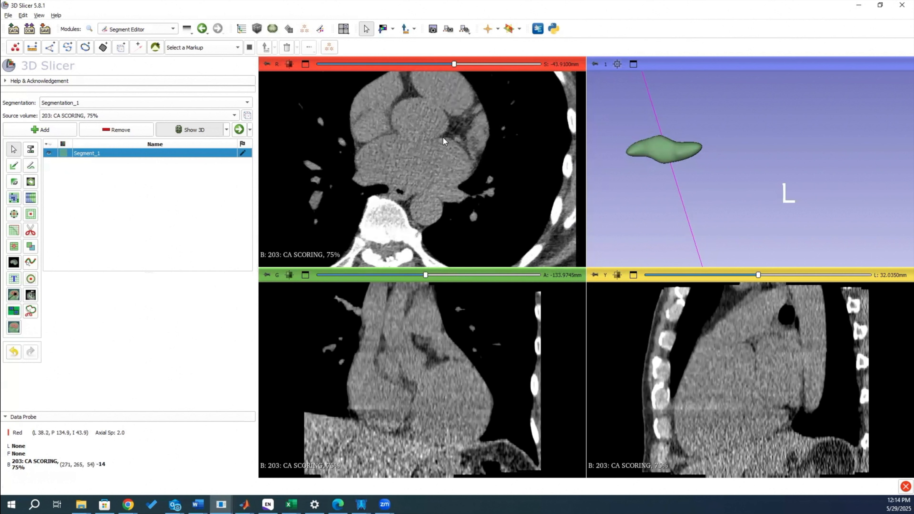
scroll(442, 137, "up", 1)
scroll(443, 137, "down", 1)
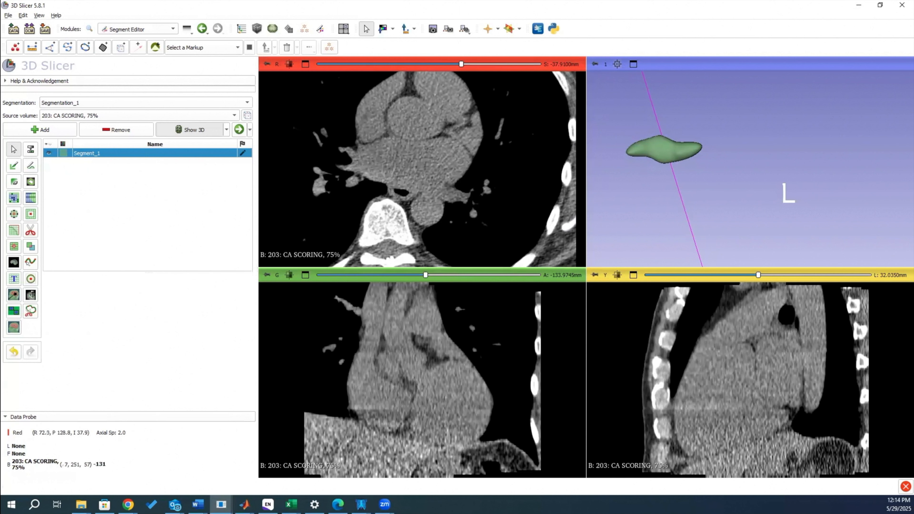
key("alt+Tab")
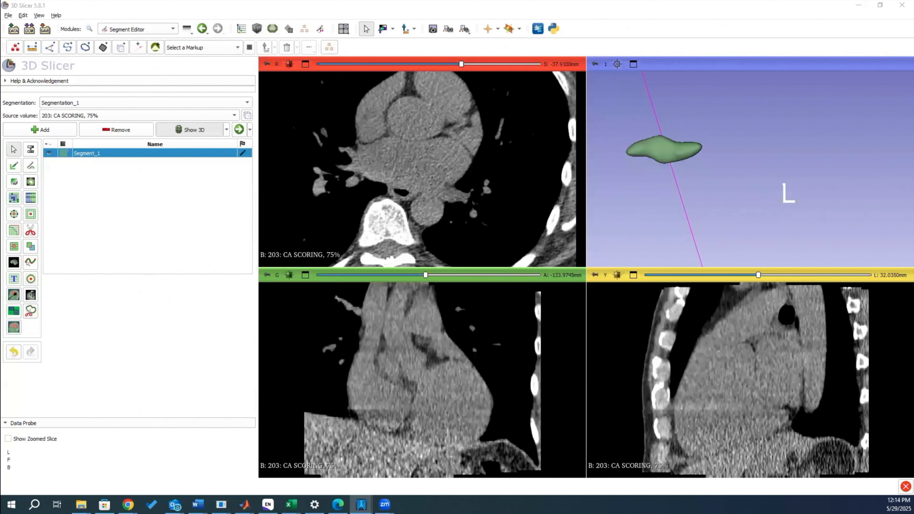
scroll(464, 129, "up", 5, "ctrl")
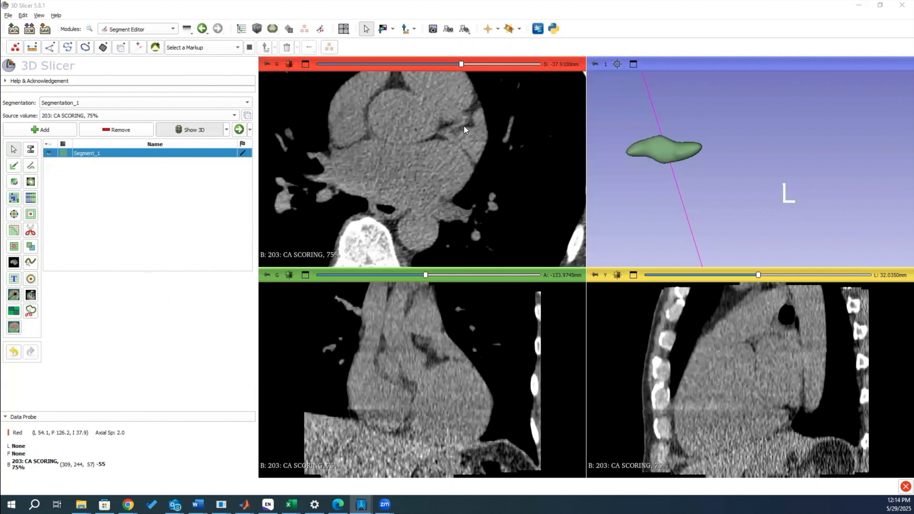
scroll(464, 130, "up", 2, "ctrl")
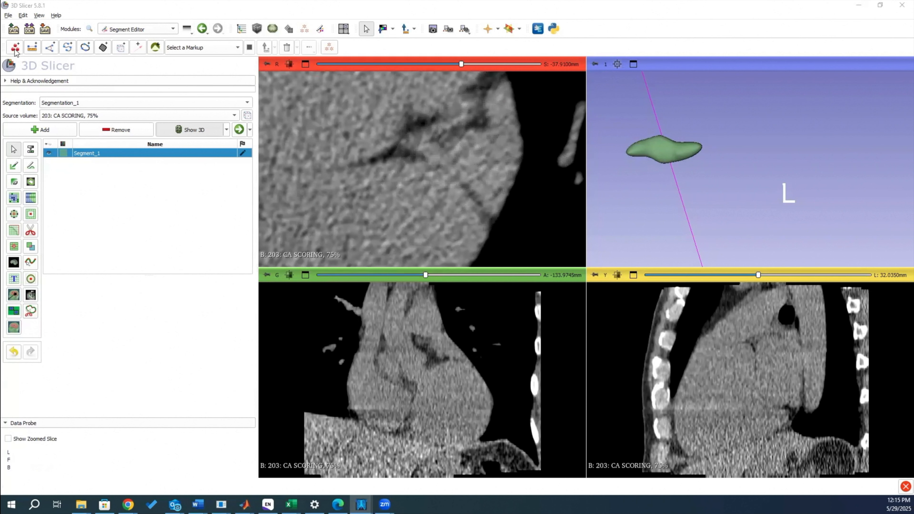
Draw a measurement line about 10.1 mm long along the proximal left coronary artery at S -37.91 mm and check the neighbouring axial slices
left_click(32, 49)
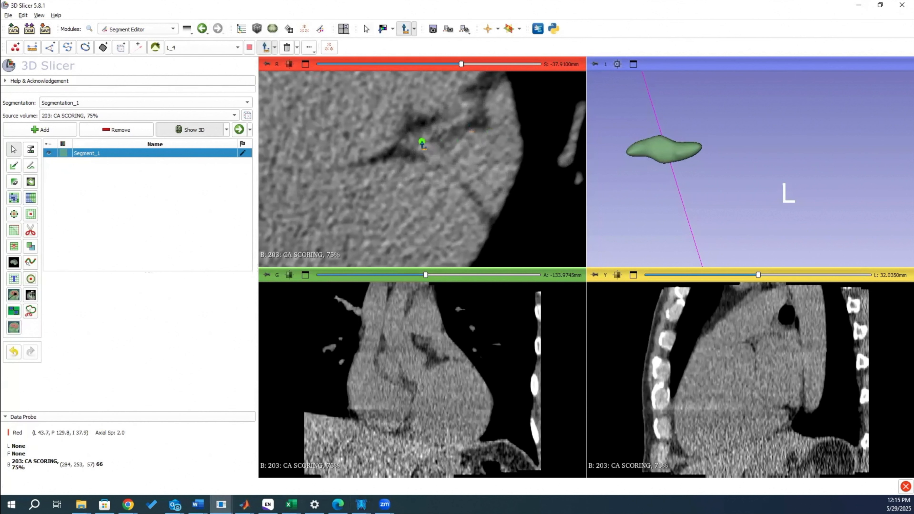
left_click(419, 139)
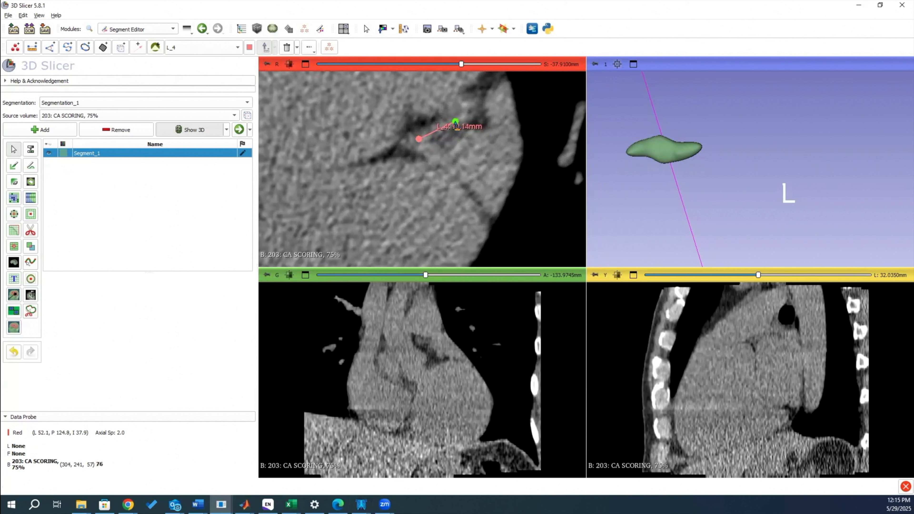
left_click(455, 123)
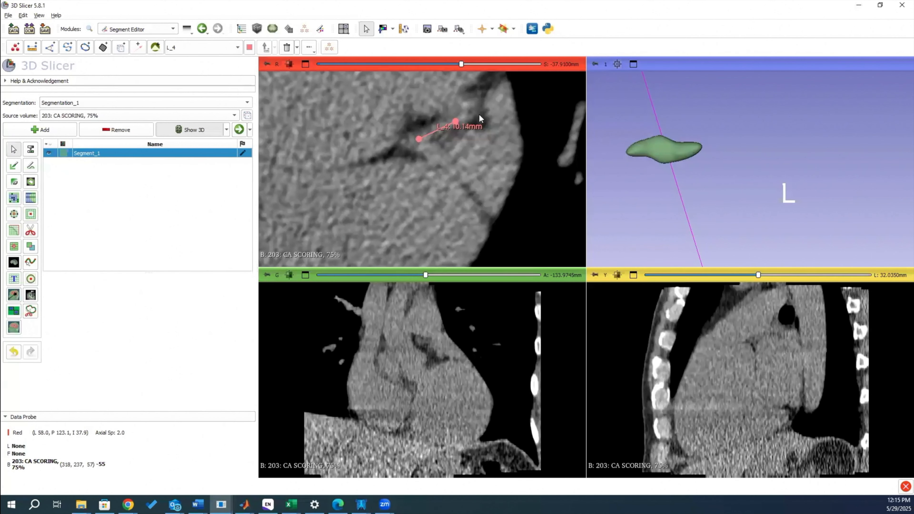
scroll(479, 119, "down", 1)
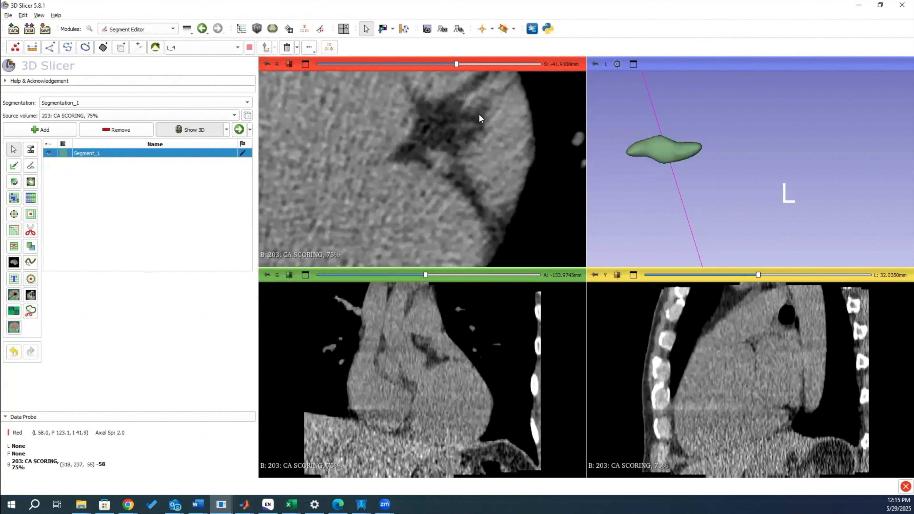
scroll(479, 119, "up", 1)
scroll(479, 119, "down", 1)
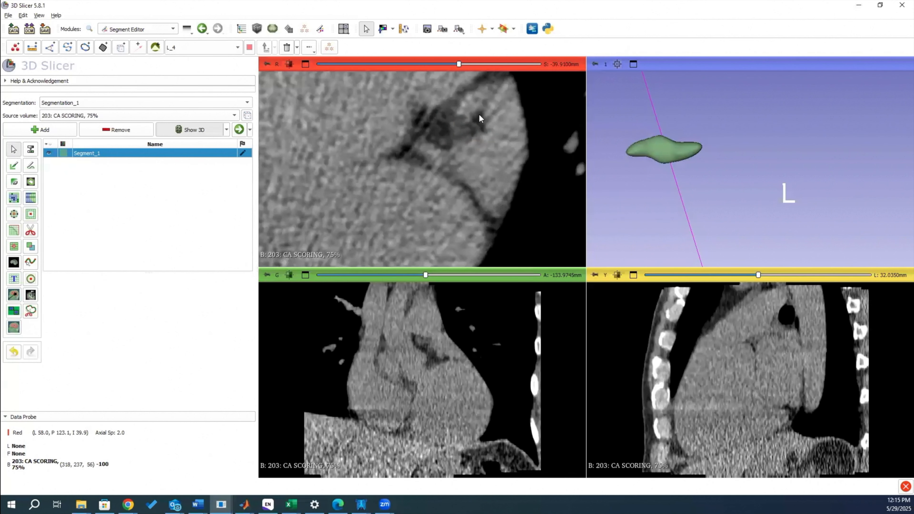
Add a second segment and paint the proximal left coronary branch at S -37.91 and -39.91 mm with a 2% sphere brush
scroll(479, 119, "up", 1)
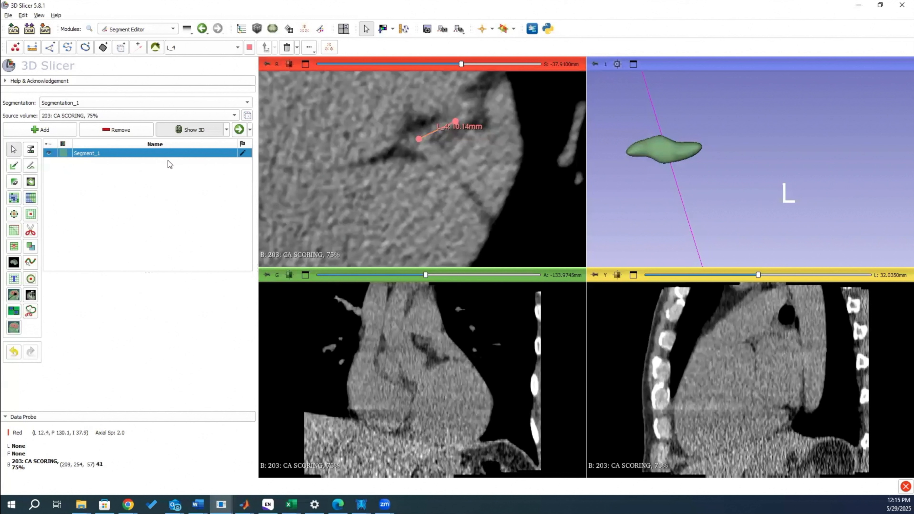
left_click(13, 166)
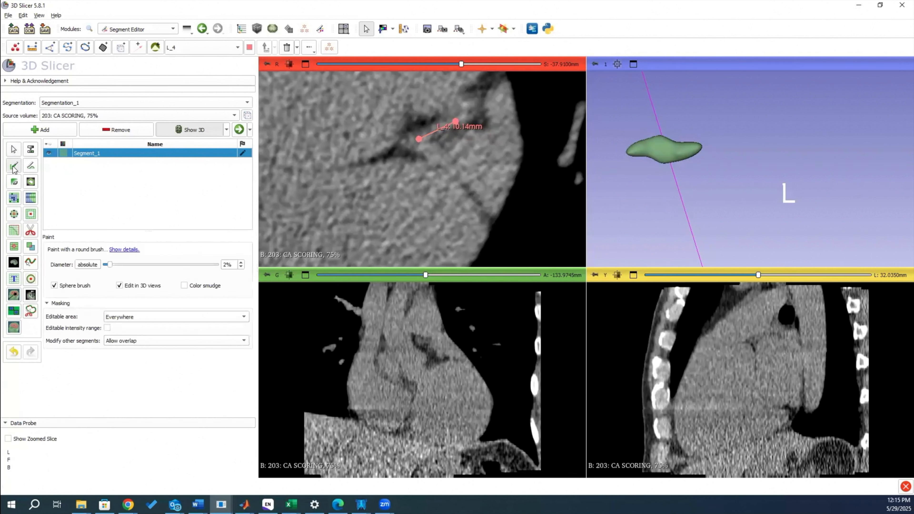
left_click(41, 130)
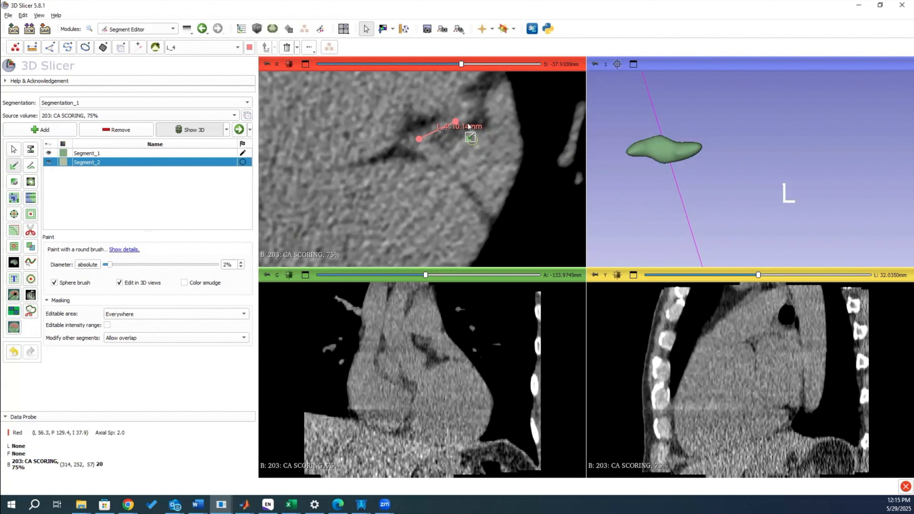
left_click_drag(462, 119, 465, 112)
scroll(467, 110, "down", 1)
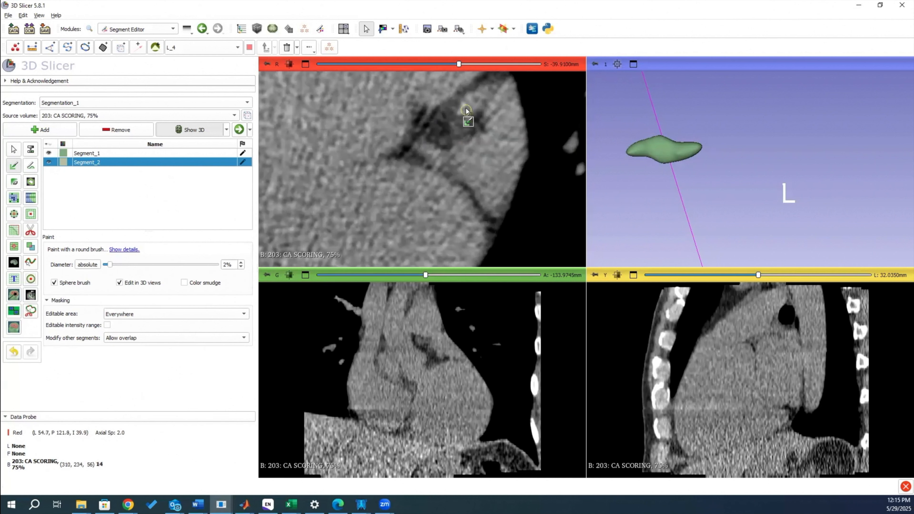
mouse_move(473, 100)
left_mouse_down()
mouse_move(482, 90)
mouse_move(467, 114)
left_mouse_up()
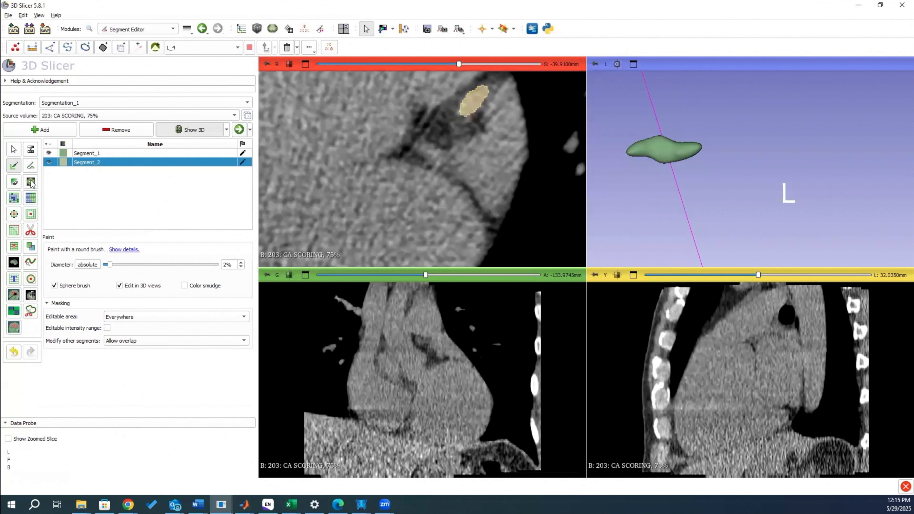
Trim the excess along the edge of the newly painted left coronary segment with free-form Scissors set to erase inside
left_click(30, 231)
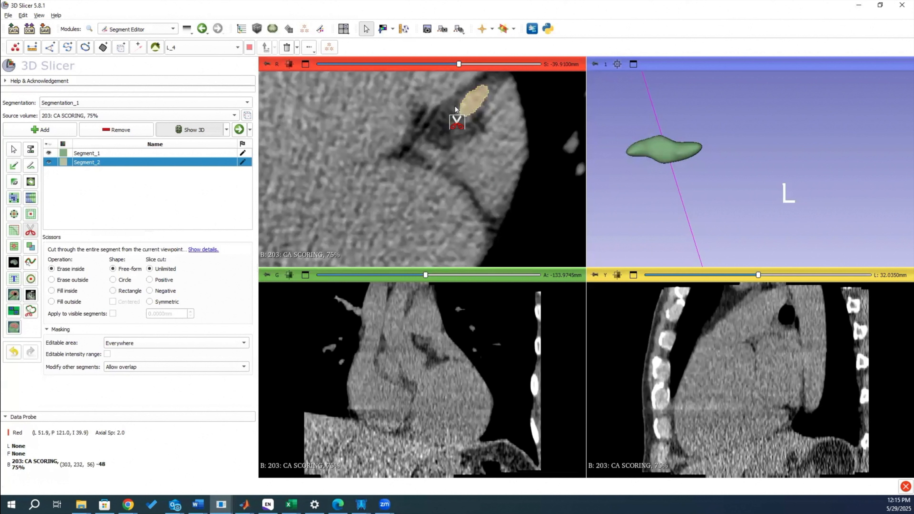
mouse_move(458, 107)
left_mouse_down()
mouse_move(482, 87)
mouse_move(474, 112)
mouse_move(490, 87)
mouse_move(458, 120)
left_mouse_up()
scroll(479, 131, "up", 2)
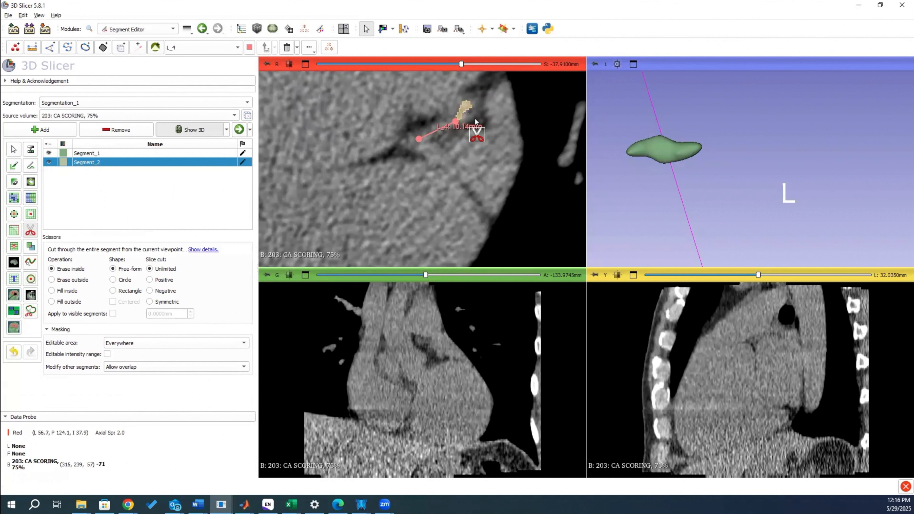
scroll(474, 119, "down", 2)
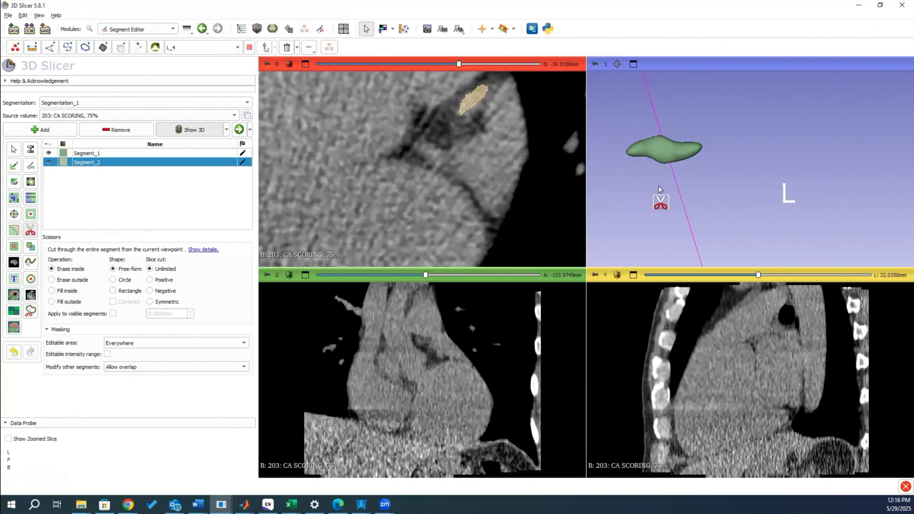
Set the Paint brush to 1% and cut away the excess at the lower end of Segment_2 with Scissors
scroll(703, 199, "down", 4)
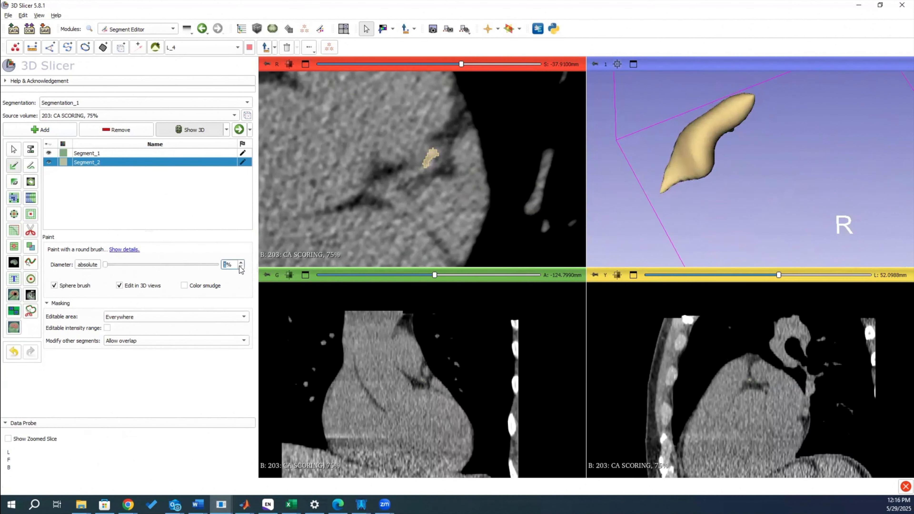
scroll(431, 171, "down", 1)
scroll(431, 170, "up", 1)
left_click(30, 230)
left_click_drag(423, 175, 440, 172)
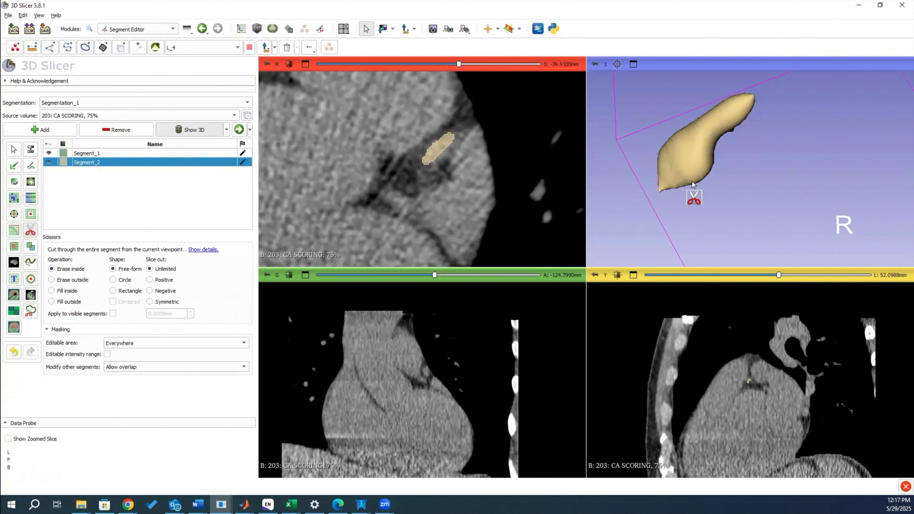
Open the Extract Centerline module and choose Segment_2 of Segmentation_1 as the input surface
left_click(164, 29)
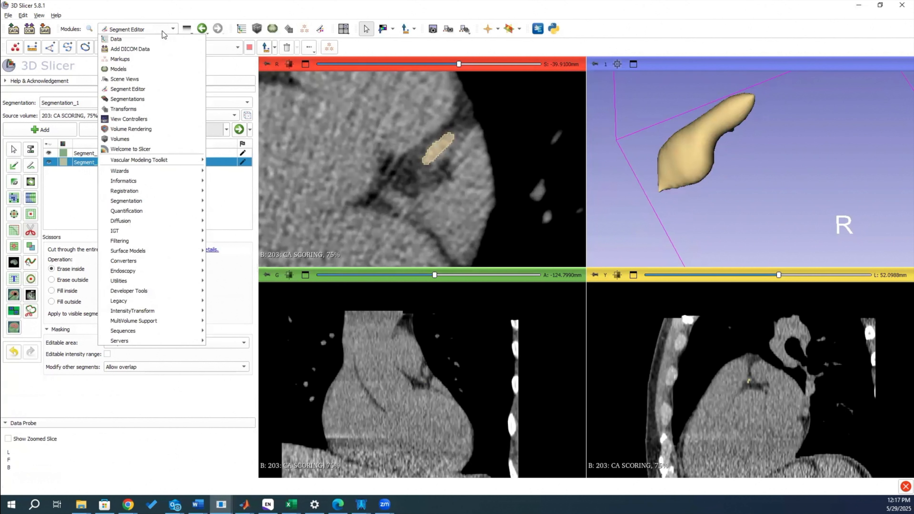
mouse_move(151, 160)
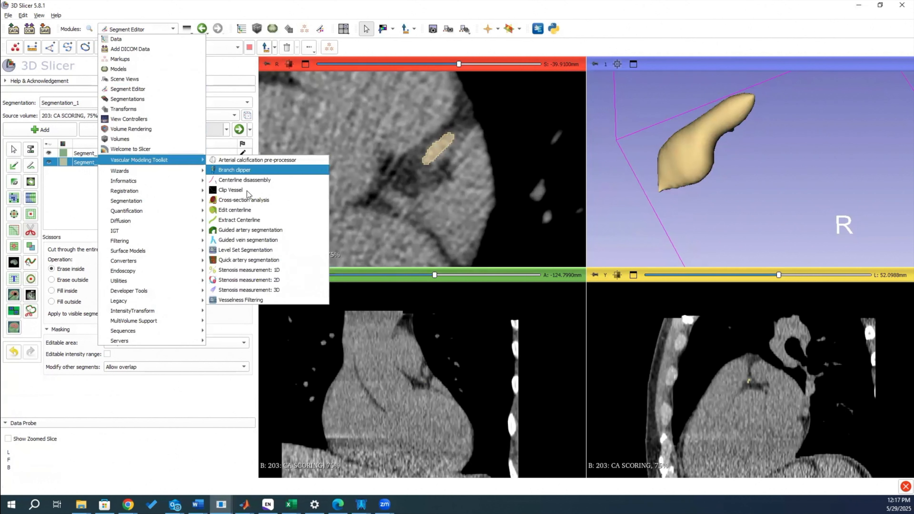
left_click(239, 220)
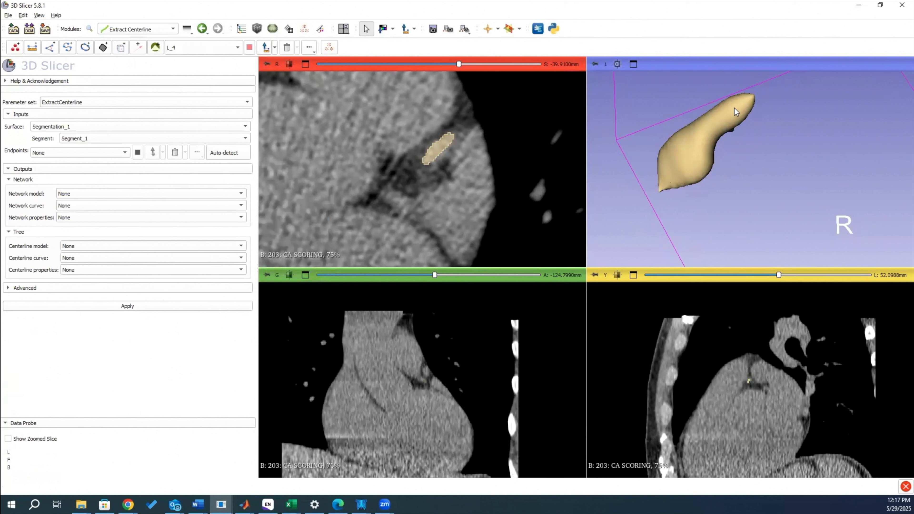
left_click(74, 139)
left_click(78, 148)
left_click(74, 128)
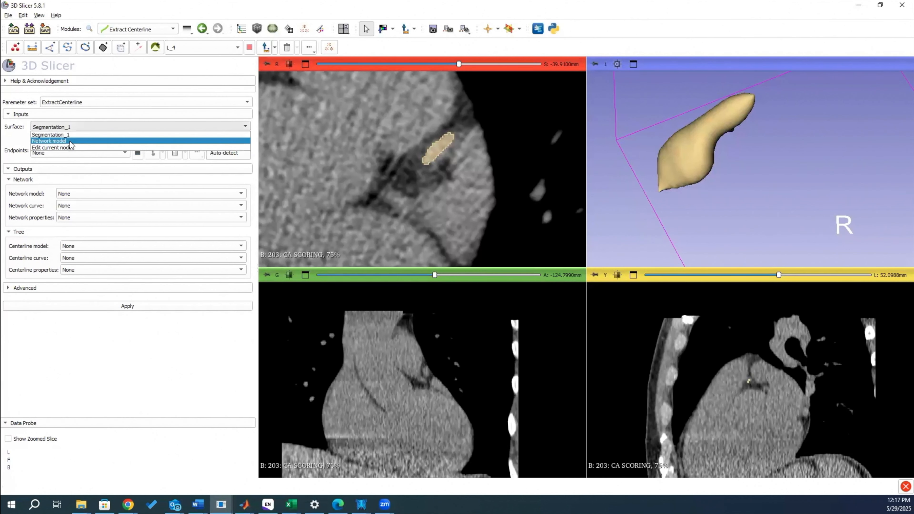
left_click(27, 140)
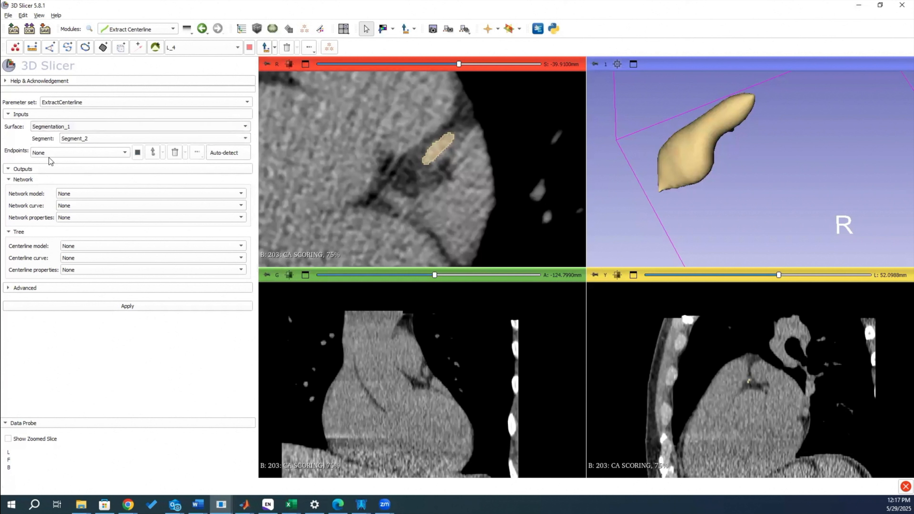
Create a new endpoints point list and place one endpoint at each tip of the Segment_2 3D model
left_click(52, 159)
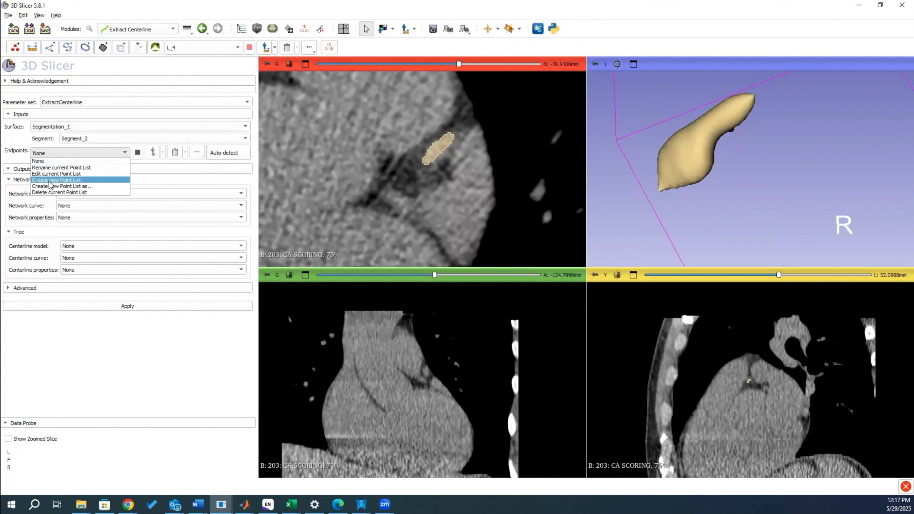
left_click(54, 177)
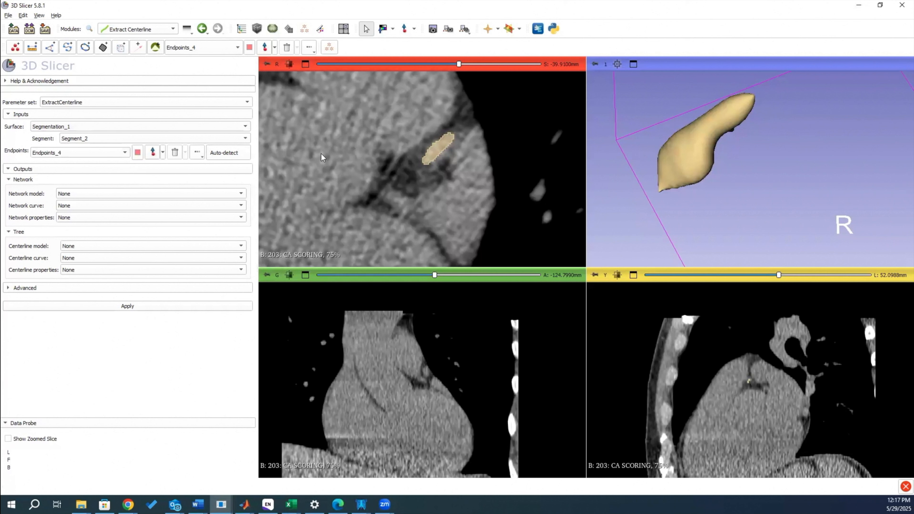
left_click(152, 152)
left_click(453, 133)
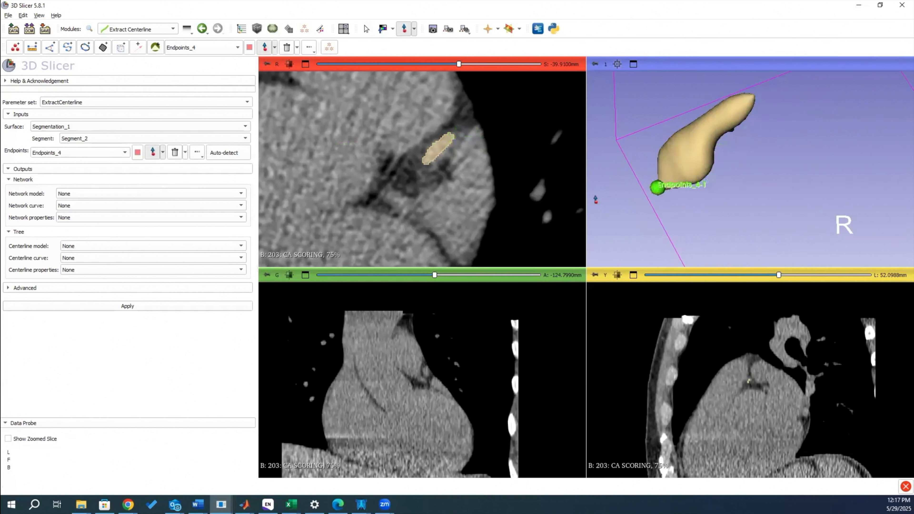
scroll(369, 201, "up", 1)
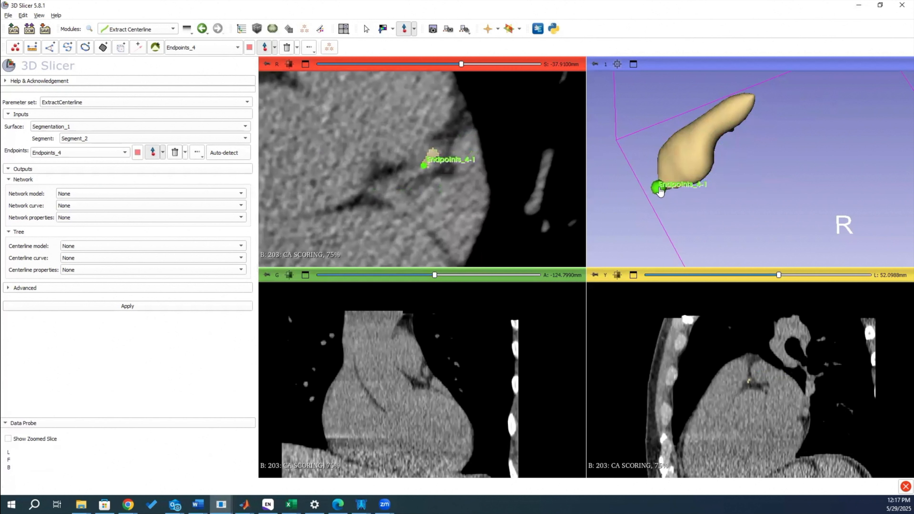
left_click(660, 191)
left_click(153, 152)
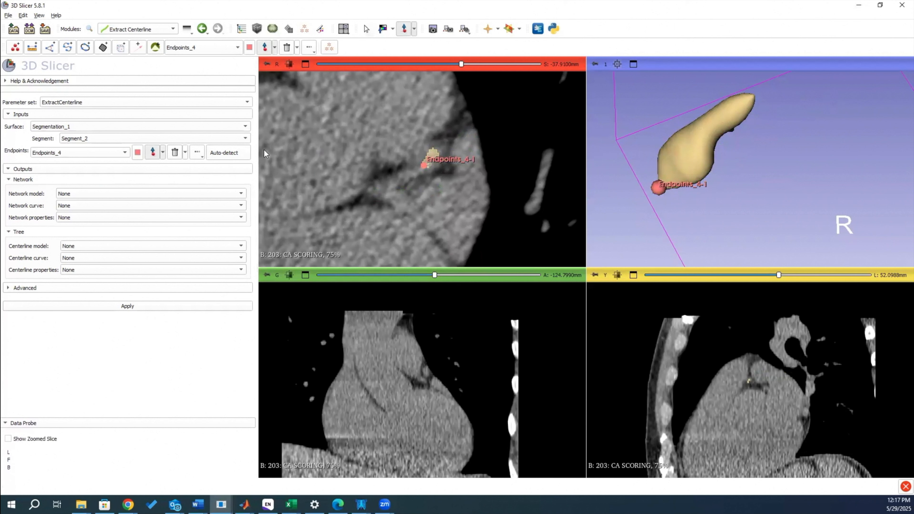
left_click(752, 96)
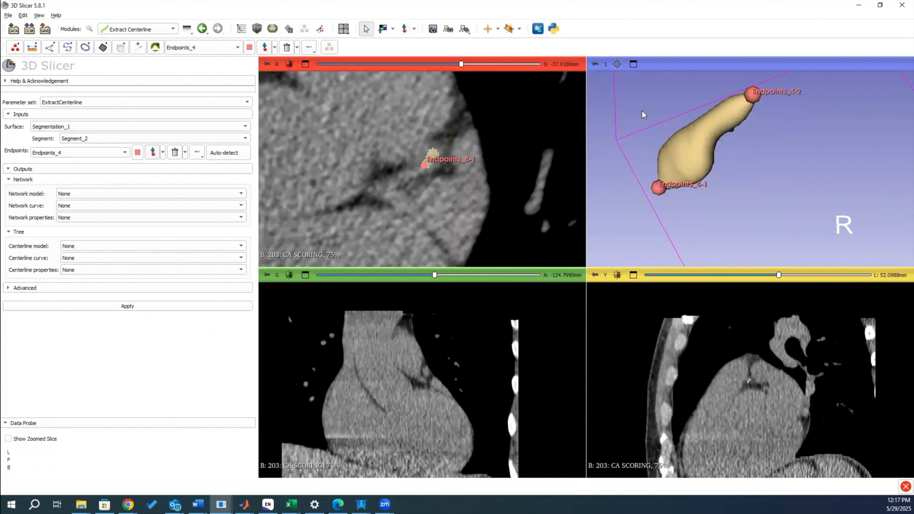
Create a new curve as the centerline output and extract the centerline of Segment_2
left_click(110, 306)
left_click(66, 258)
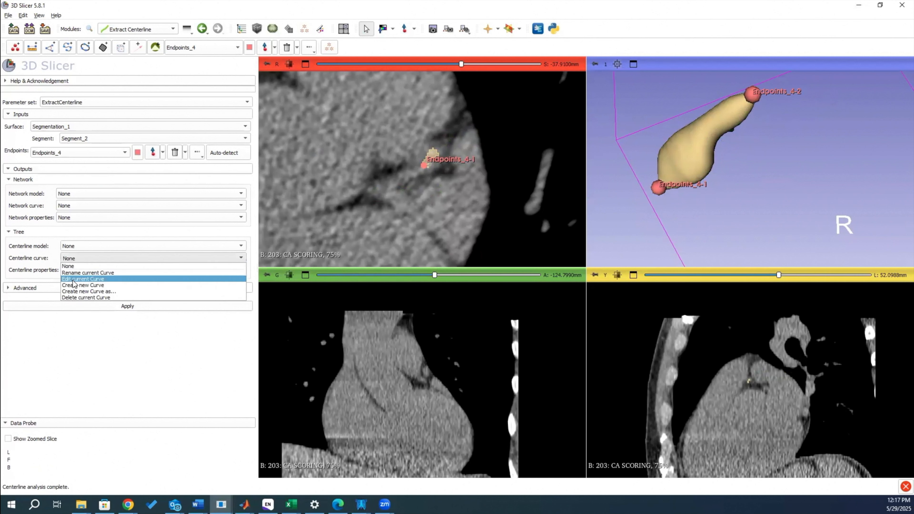
left_click(76, 288)
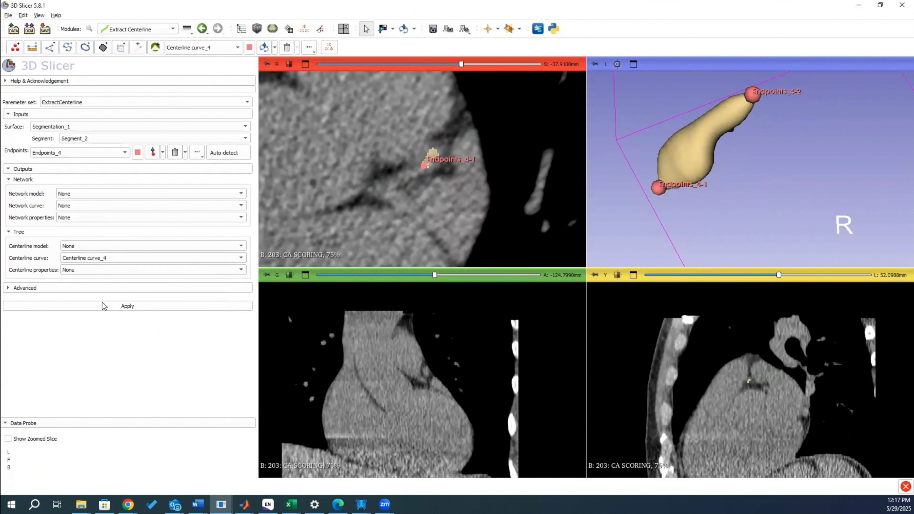
left_click(113, 310)
Measure the Segment_2 centerline curve by enabling its length measurement in the Markups module
left_click(136, 31)
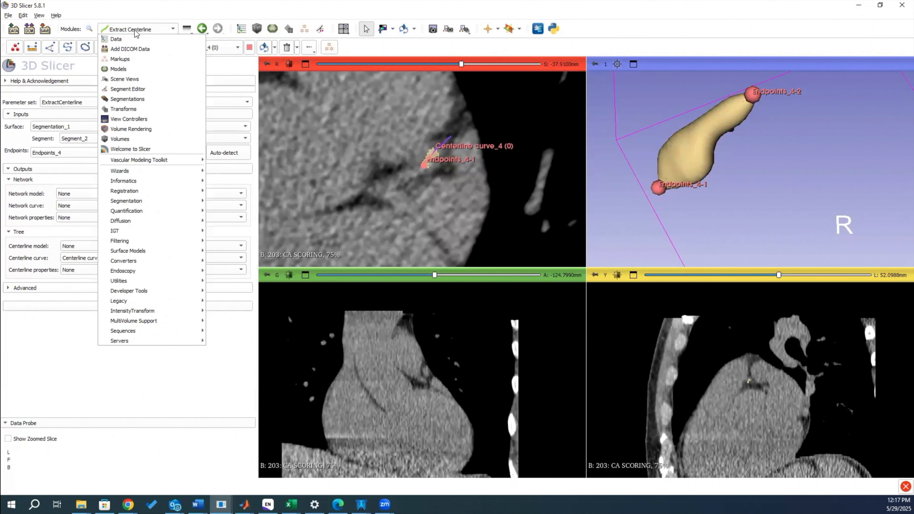
left_click(124, 59)
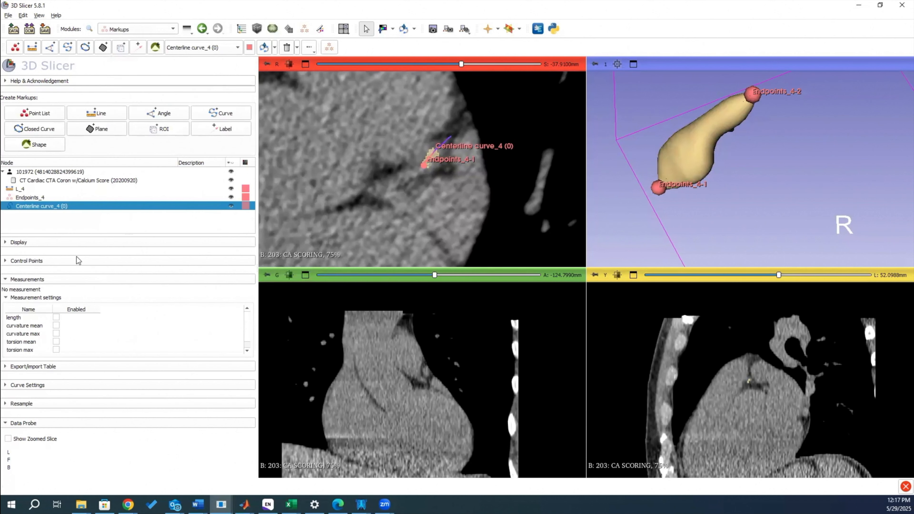
left_click(57, 318)
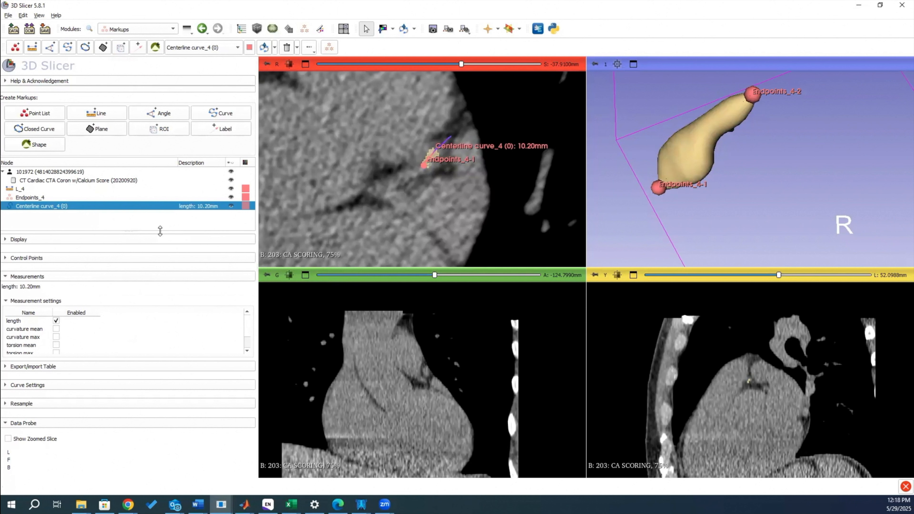
Delete the line L_4, the endpoints list and the centerline curve from the markups
left_click(48, 198)
left_click(44, 191)
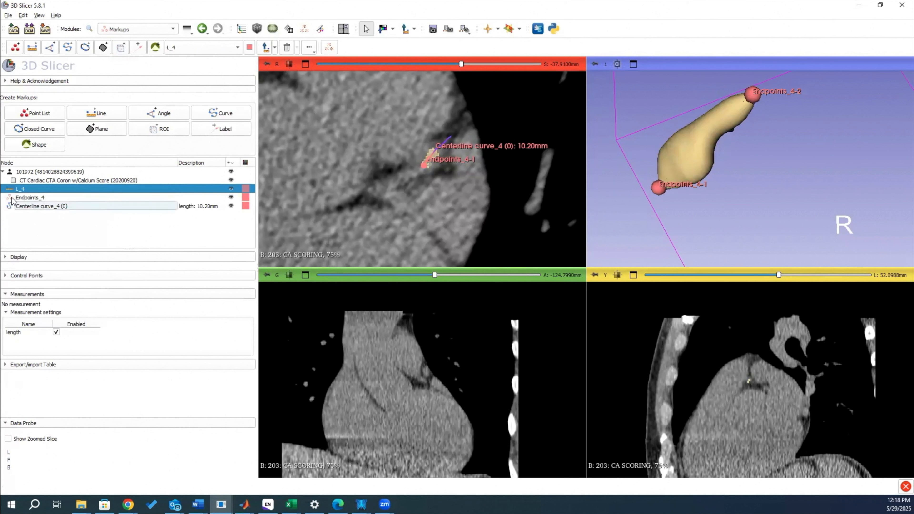
right_click(15, 190)
left_click(30, 205)
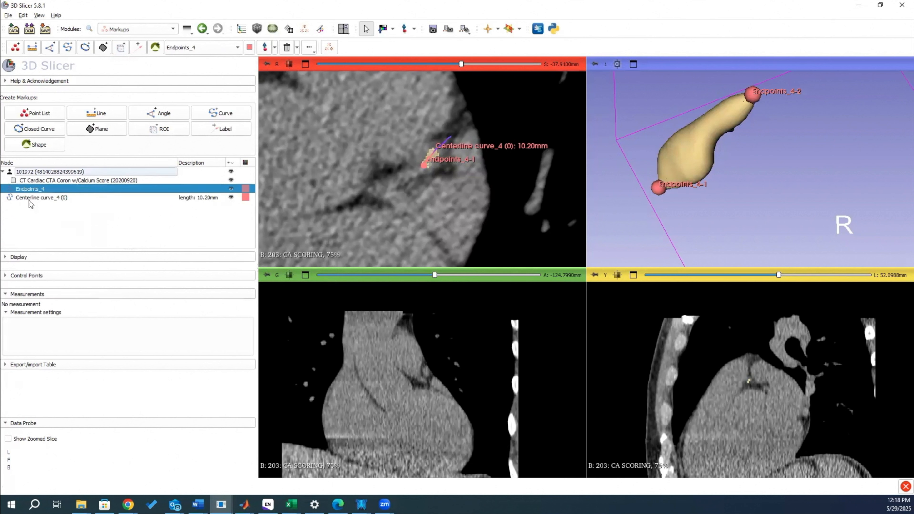
right_click(32, 189)
left_click(54, 212)
right_click(42, 189)
left_click(60, 212)
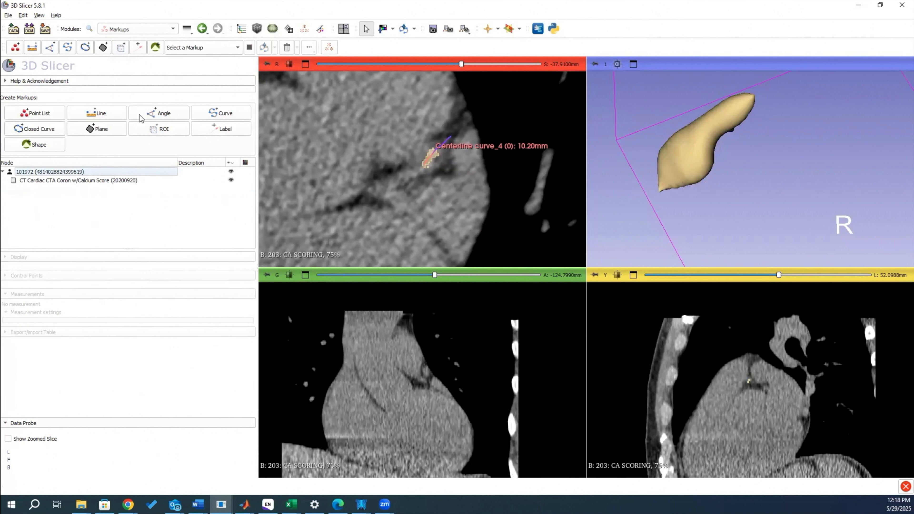
Return to the Segment Editor, add a third segment and paint the other left coronary branch around S -39.91 mm with a 1% sphere brush
left_click(154, 30)
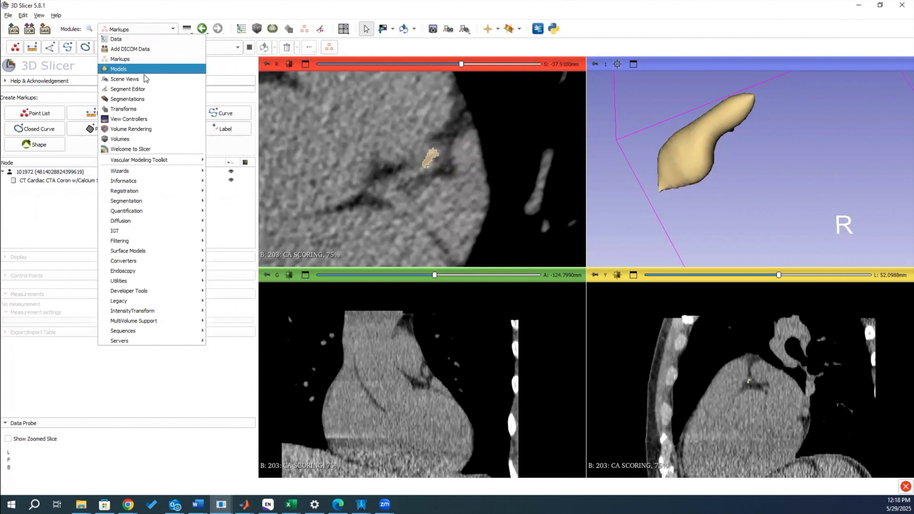
left_click(137, 91)
left_click(43, 130)
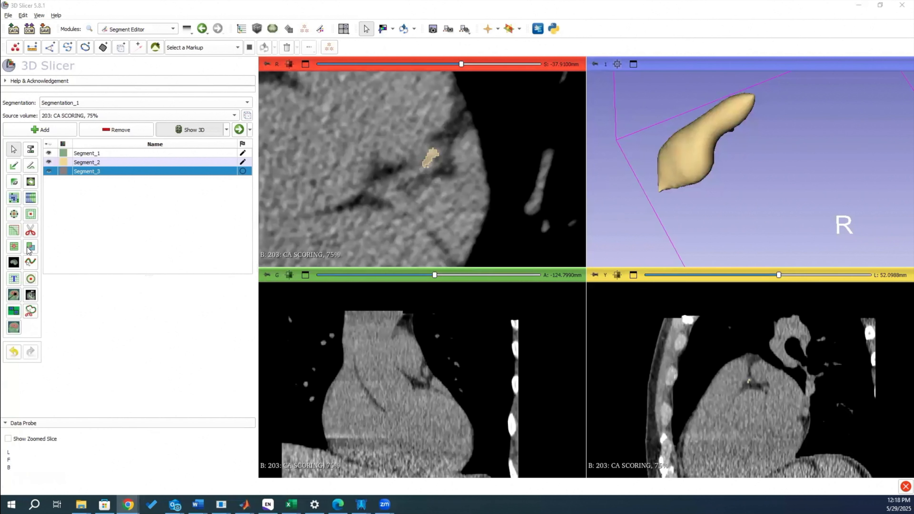
left_click(14, 166)
left_click_drag(390, 202, 406, 206)
scroll(396, 198, "down", 1)
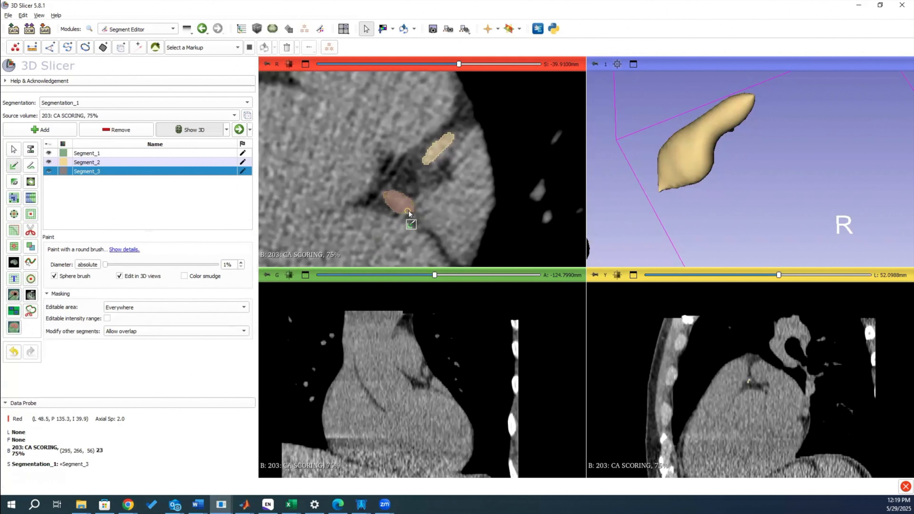
scroll(420, 228, "down", 3)
scroll(418, 218, "up", 3)
scroll(410, 210, "up", 1)
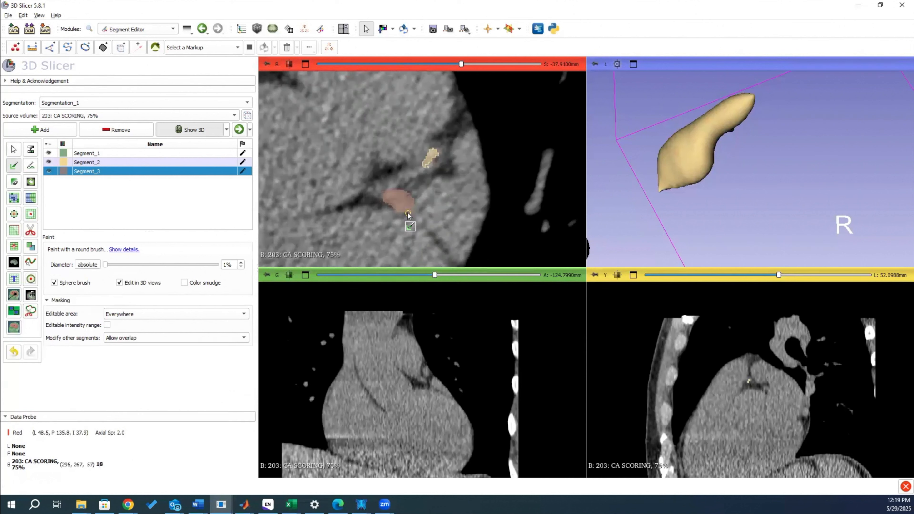
Check Segment_3 across neighbouring slices and in 3D, and extend it by painting the vessel on the axial slice at S -43.91 mm
left_click(30, 231)
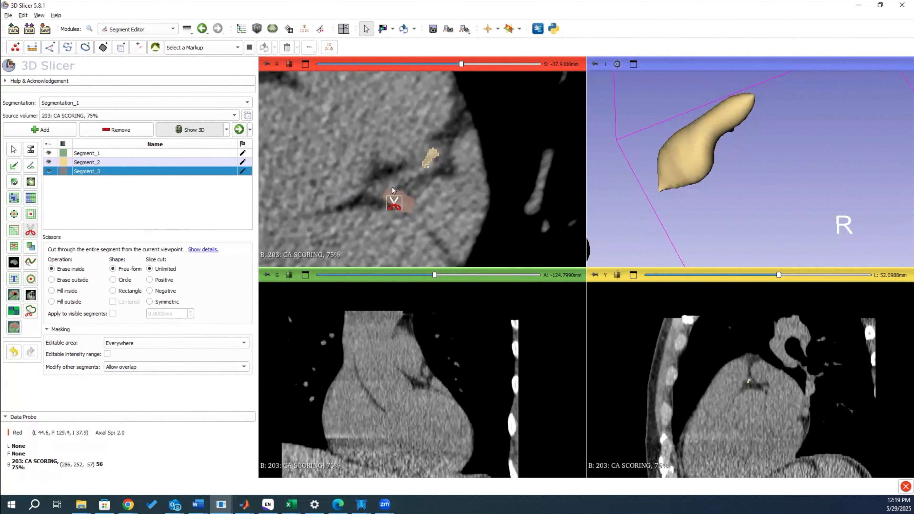
scroll(403, 212, "down", 1)
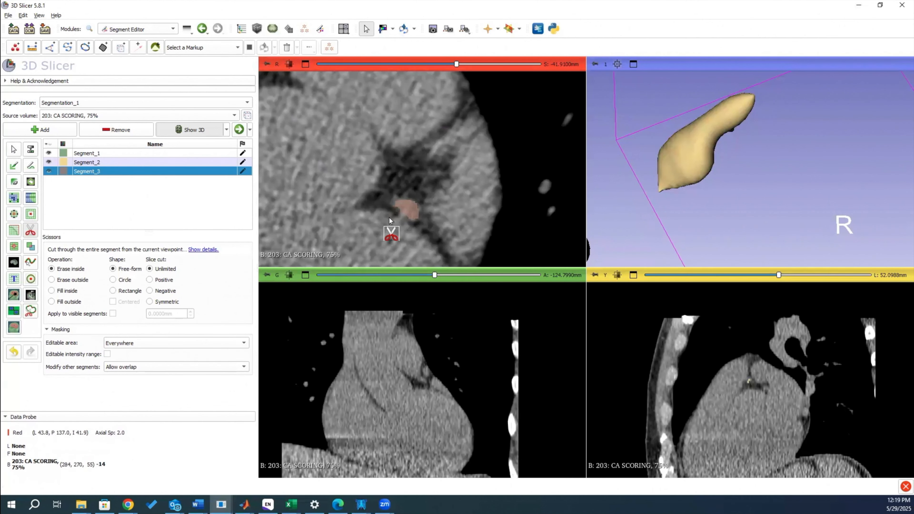
scroll(391, 221, "down", 2)
scroll(370, 218, "up", 3)
scroll(371, 218, "down", 3)
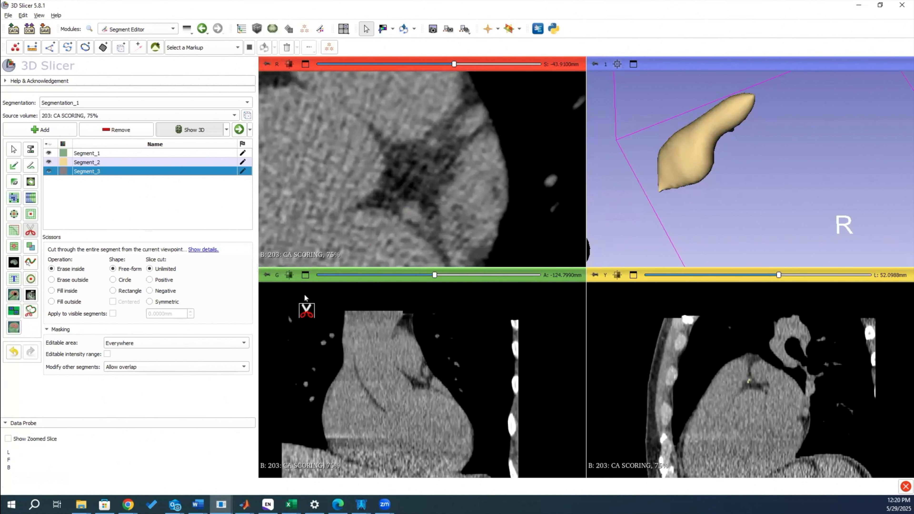
scroll(724, 221, "down", 5)
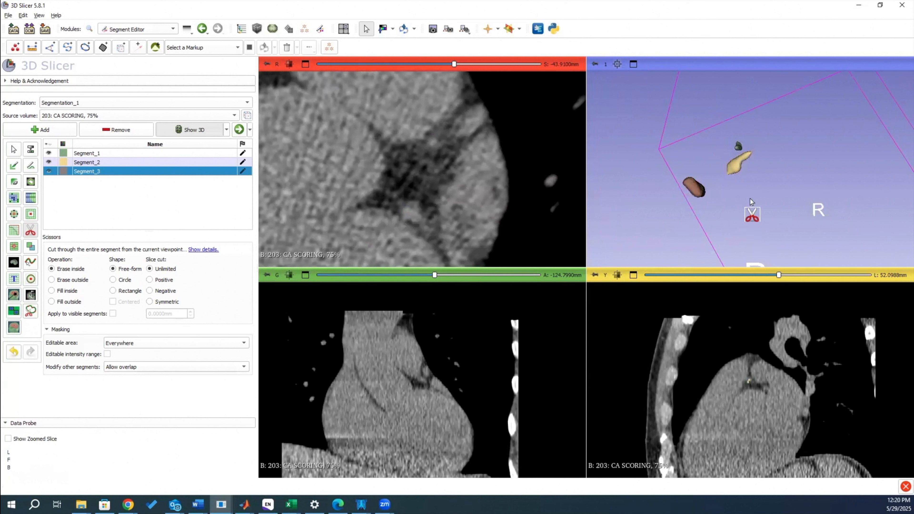
left_click(15, 151)
mouse_move(748, 202)
left_mouse_down()
mouse_move(703, 208)
mouse_move(658, 238)
mouse_move(865, 211)
mouse_move(595, 211)
left_mouse_up()
left_click(14, 166)
mouse_move(406, 210)
left_mouse_down()
mouse_move(419, 220)
mouse_move(426, 211)
left_mouse_up()
left_click(31, 230)
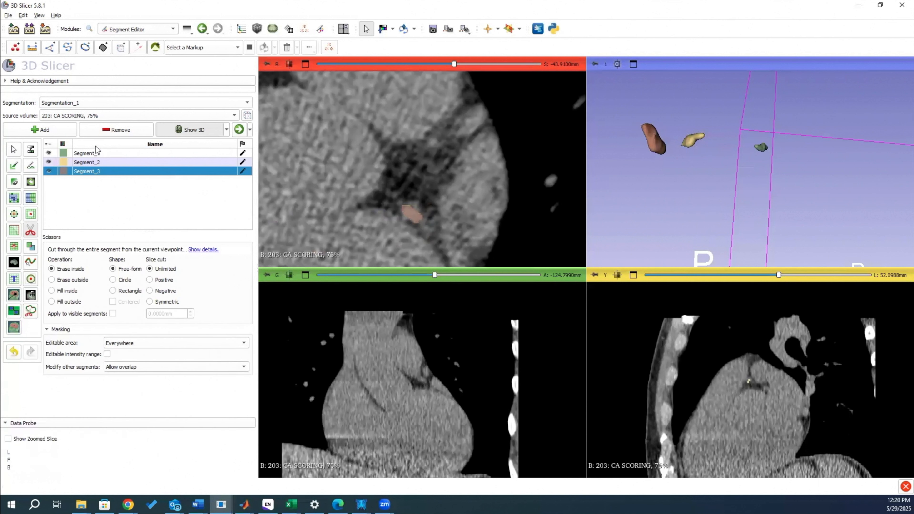
Open the Extract Centerline module, choose Segment_3 of Segmentation_1 as the input and create a new endpoints point list
left_click(196, 48)
left_click(144, 29)
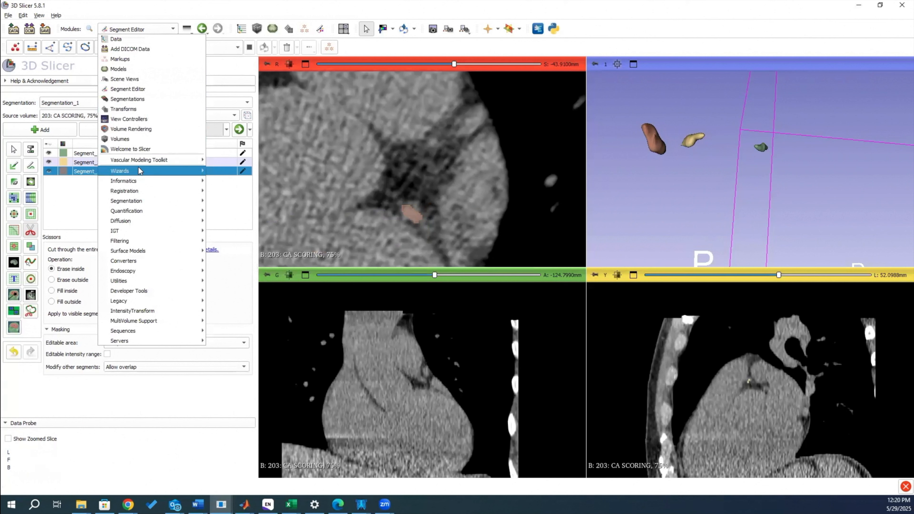
mouse_move(138, 162)
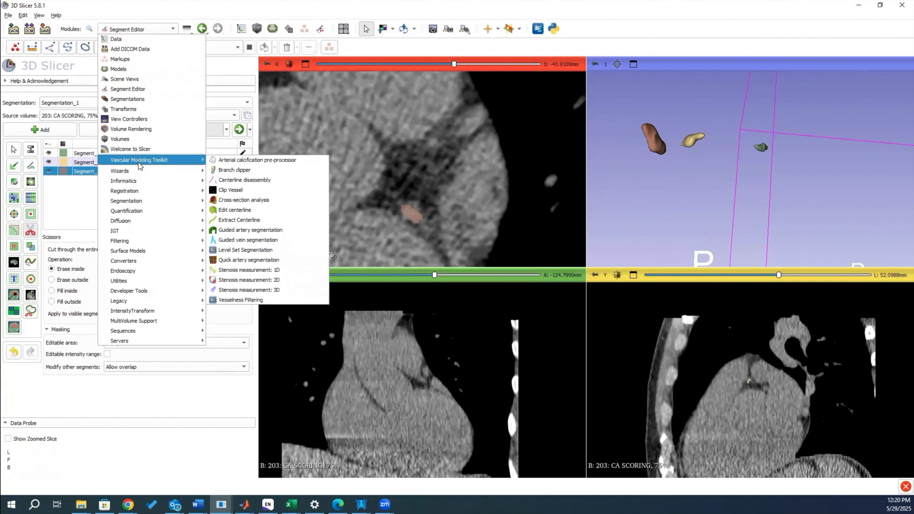
left_click(239, 220)
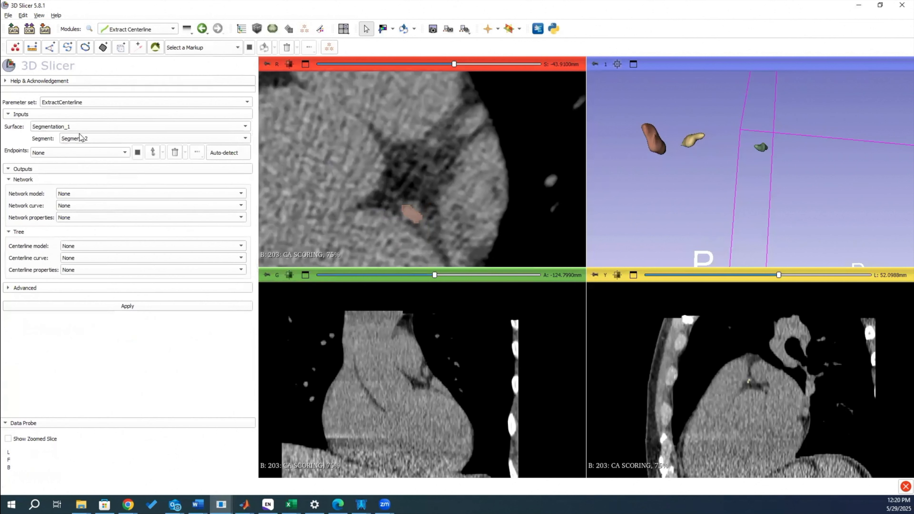
left_click(81, 140)
left_click(73, 159)
left_click(73, 153)
left_click(72, 180)
left_click(154, 154)
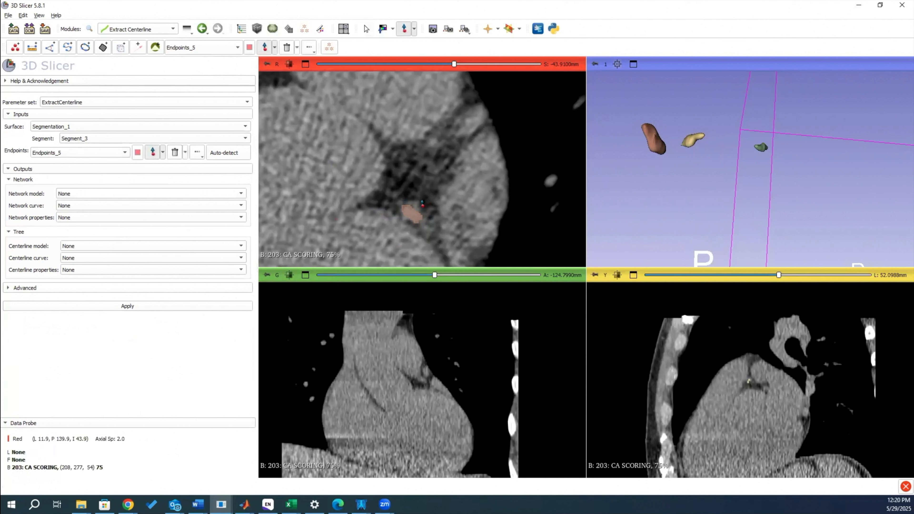
Place one endpoint at the proximal end of Segment_3 and a second at its distal end on slice S -43.91 mm
scroll(405, 215, "up", 1)
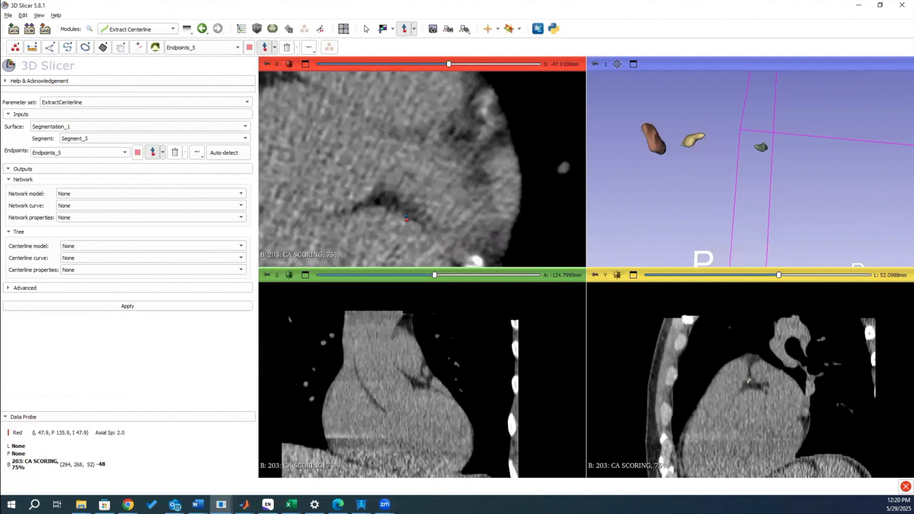
scroll(400, 210, "up", 1)
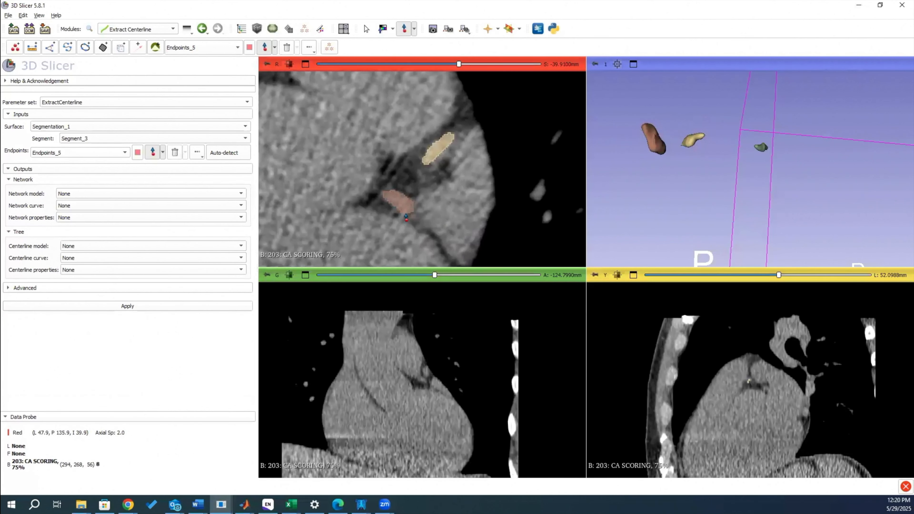
left_click(384, 195)
scroll(384, 196, "up", 1)
scroll(415, 218, "down", 3)
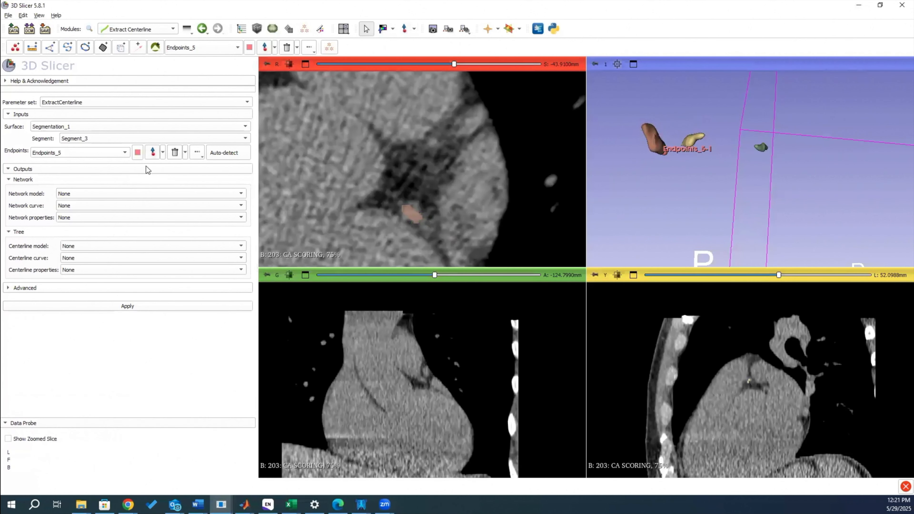
left_click(153, 152)
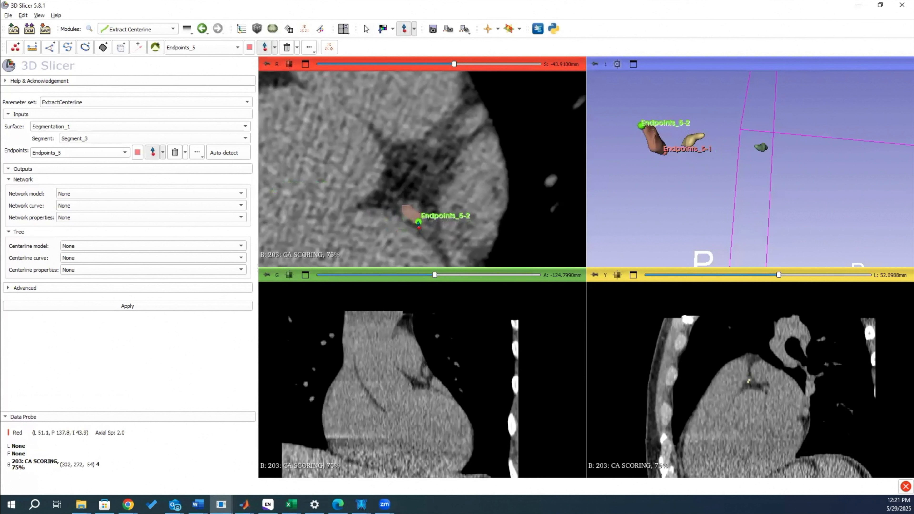
left_click(418, 220)
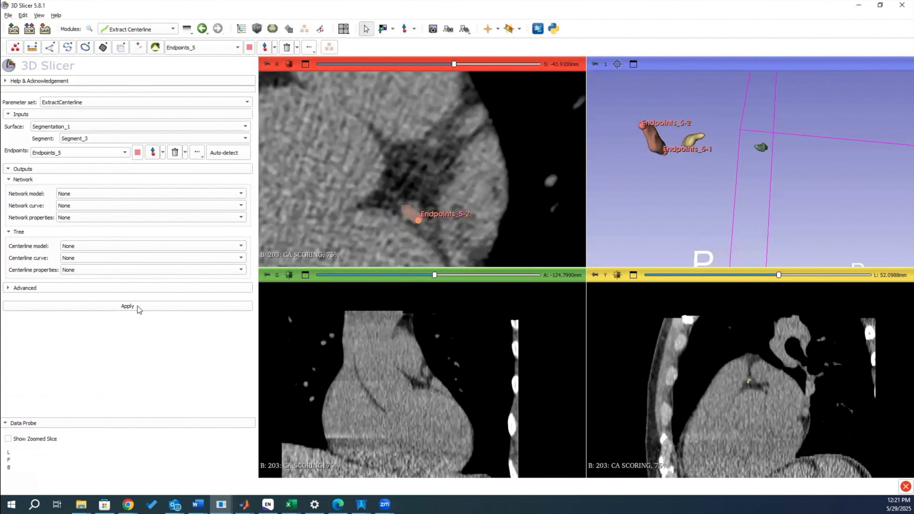
Extract the Segment_3 centerline into a new curve and enable its length measurement in the Markups module
left_click(94, 258)
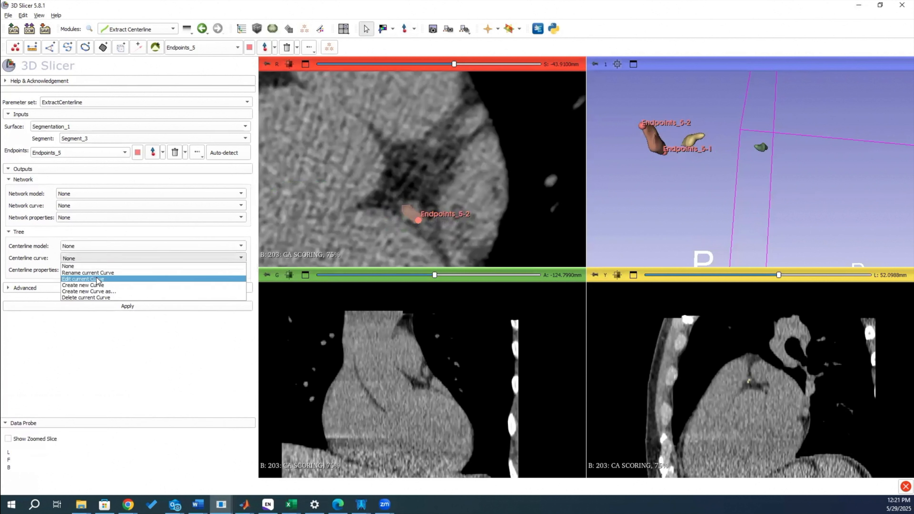
left_click(94, 285)
left_click(105, 306)
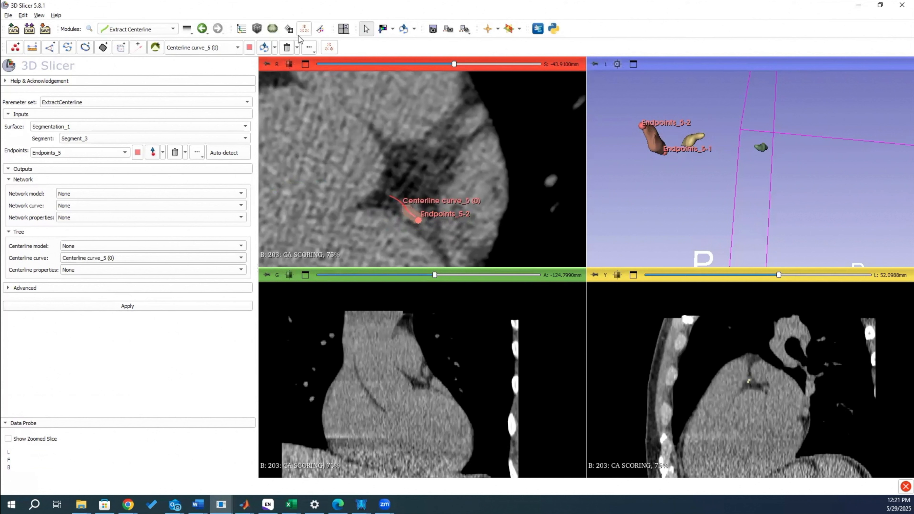
left_click(330, 49)
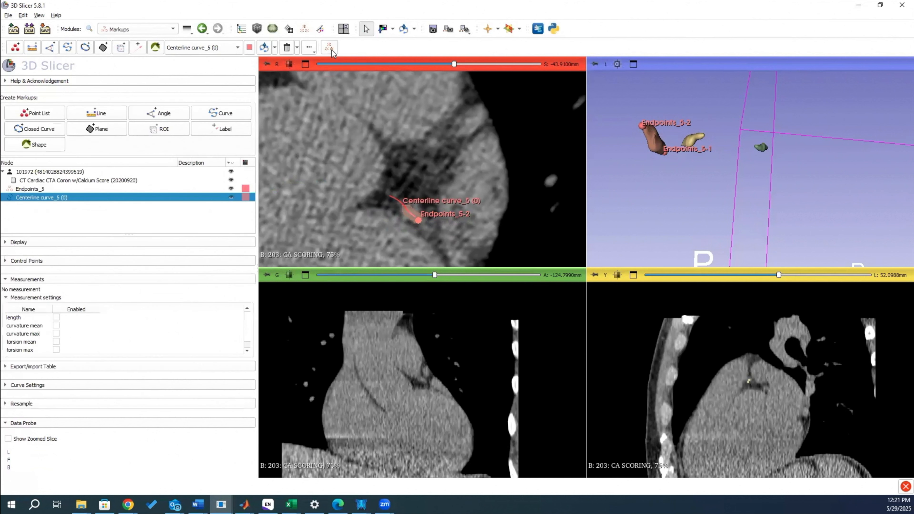
left_click(56, 317)
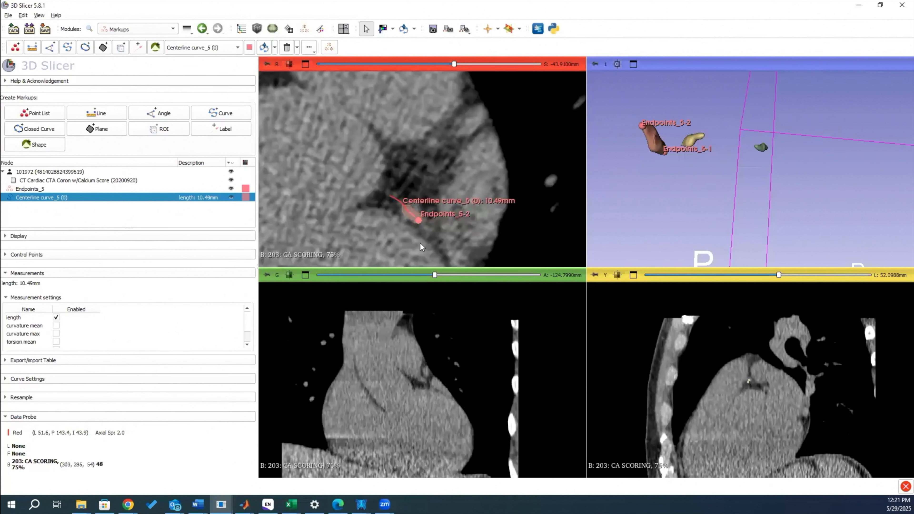
Delete the Segment_3 endpoints list and its centerline curve from the markups
left_click(31, 190)
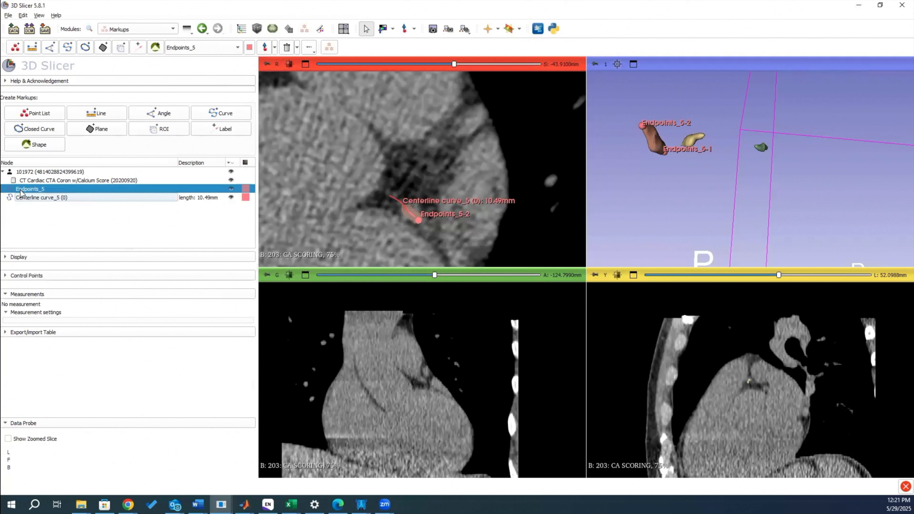
right_click(21, 192)
left_click(35, 215)
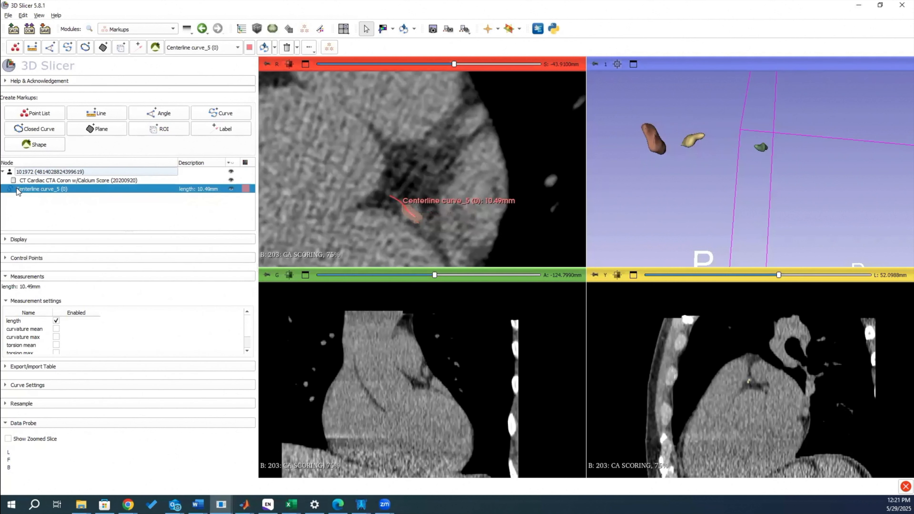
right_click(18, 192)
left_click(36, 214)
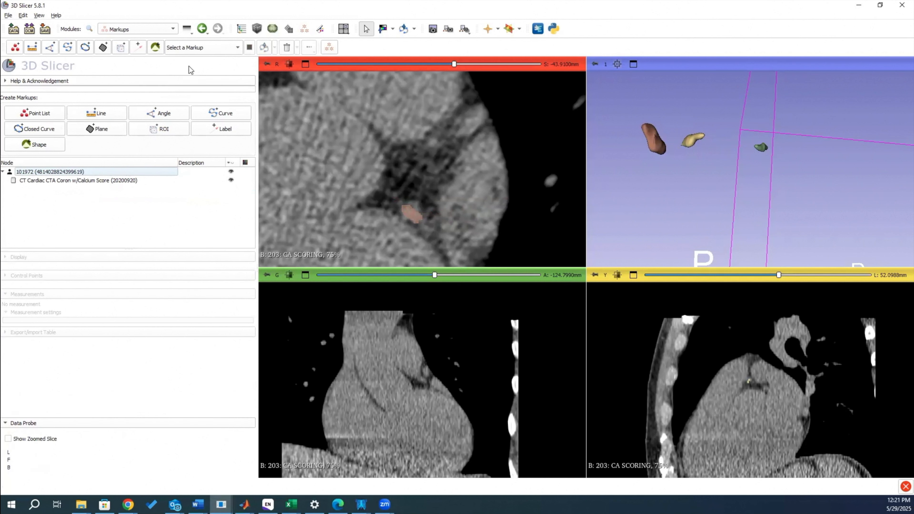
Return to the Segment Editor and review Segment_3 through the axial slices and all three segments in the 3D view
left_click(151, 32)
left_click(129, 88)
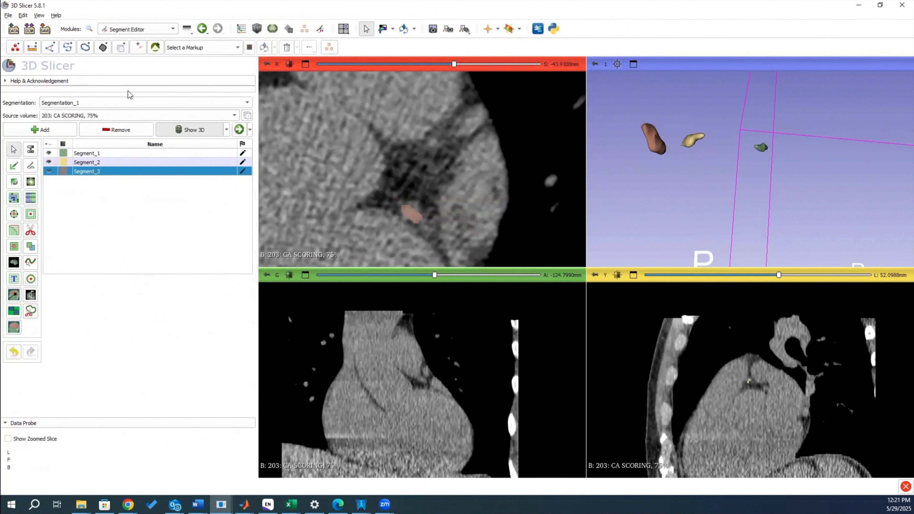
scroll(439, 226, "up", 1)
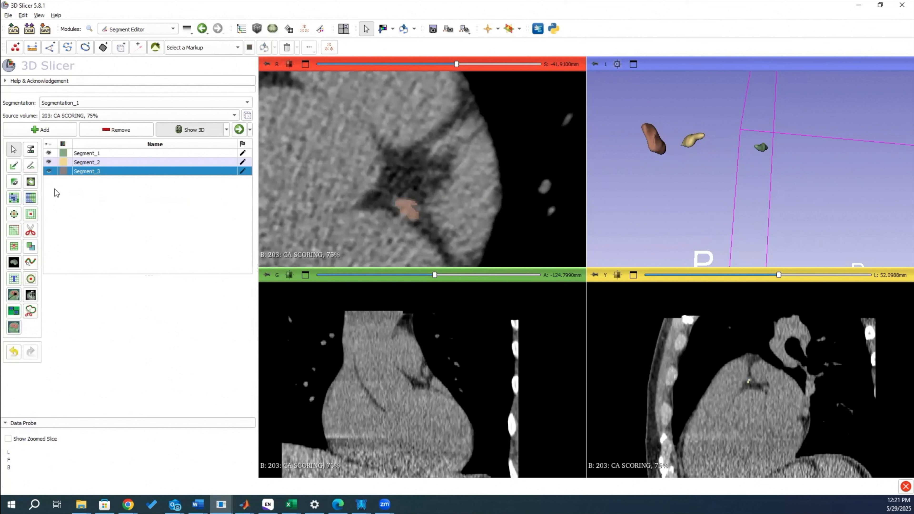
left_click(31, 231)
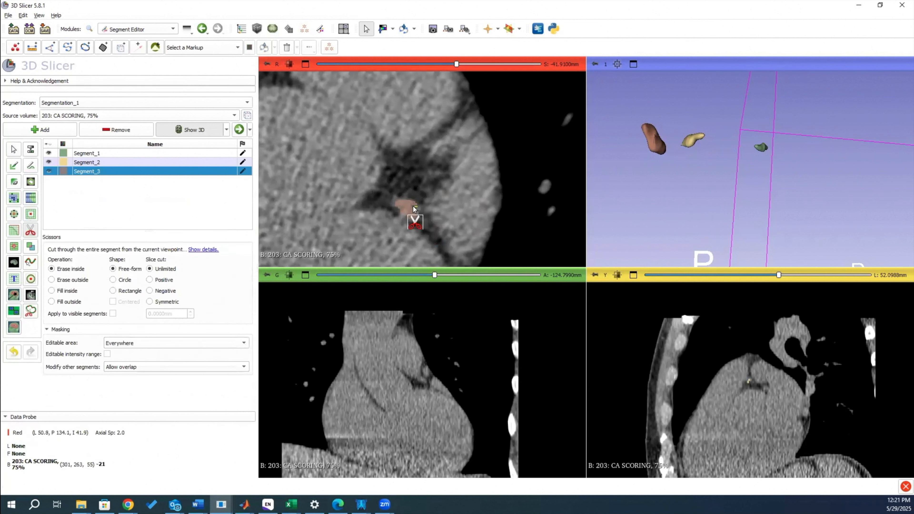
scroll(426, 224, "up", 4)
scroll(426, 226, "down", 5)
scroll(426, 227, "up", 1)
scroll(426, 228, "down", 4)
scroll(426, 228, "up", 4)
key("Escape")
left_click_drag(700, 188, 628, 176)
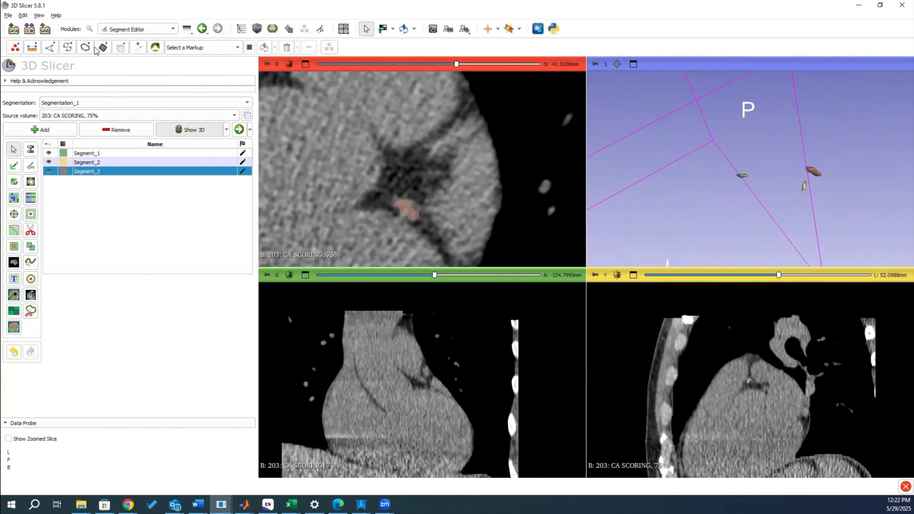
Rename Segmentation_1 to CAC_Segmentation_1 in the loaded data of the DICOM module
left_click(32, 30)
right_click(40, 168)
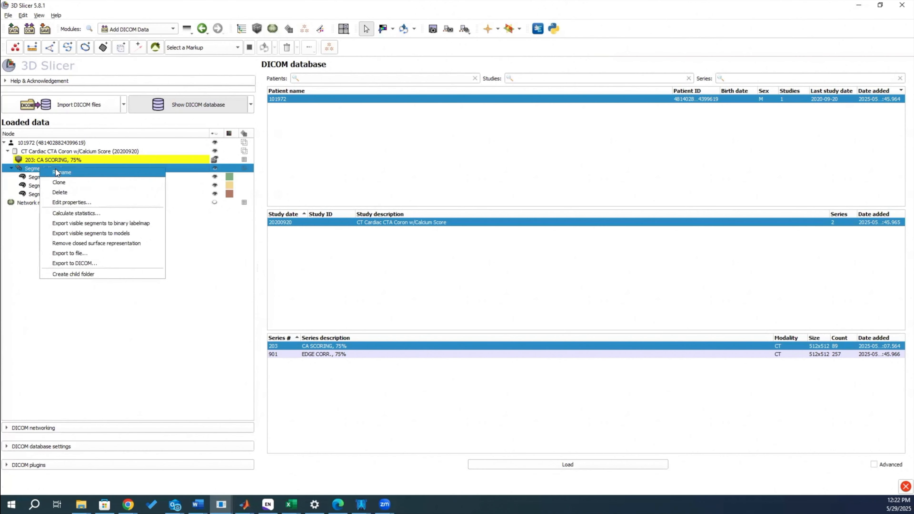
left_click(59, 173)
left_click(413, 251)
type("CACegmentation_1")
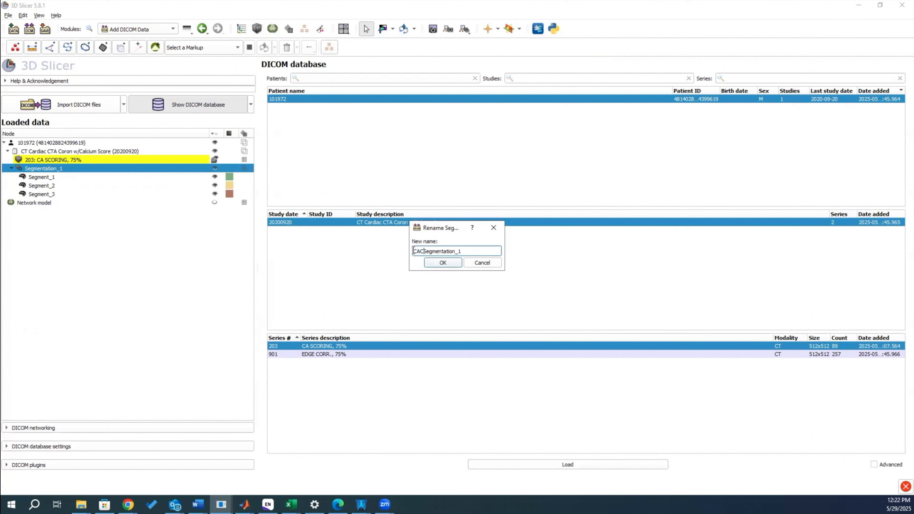
type("_")
left_click(452, 262)
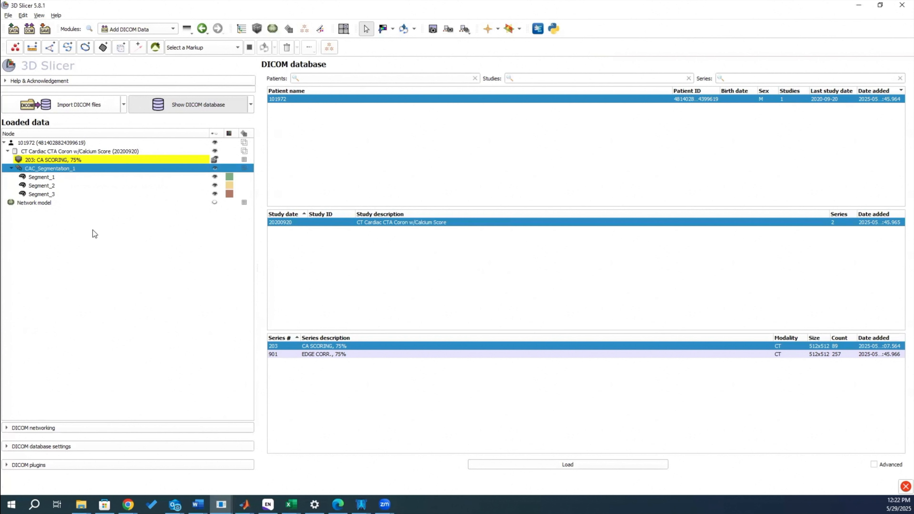
Rename Segment_1 to RCA
left_click(38, 177)
right_click(38, 180)
left_click(42, 184)
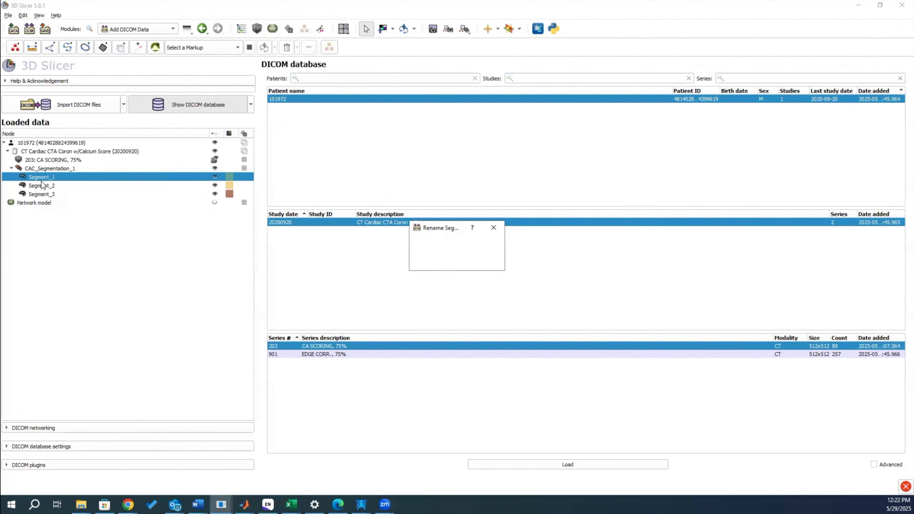
type("RCA")
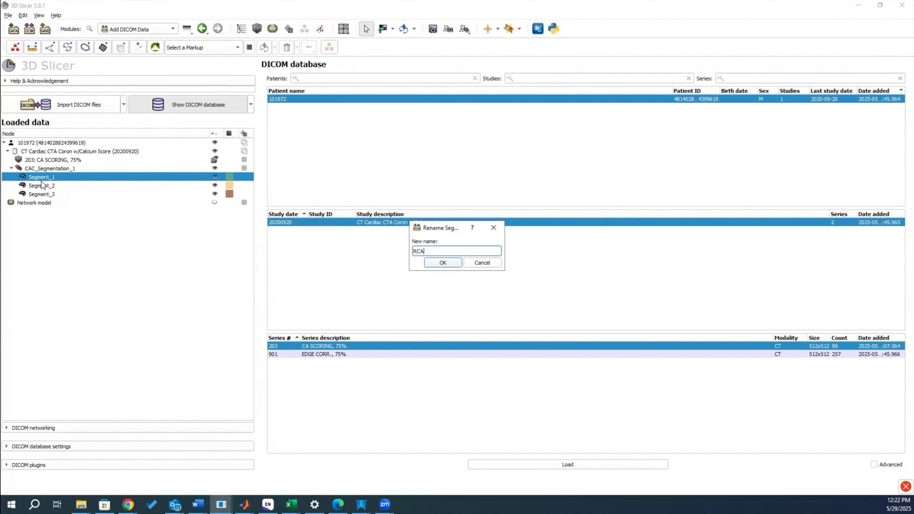
left_click(443, 262)
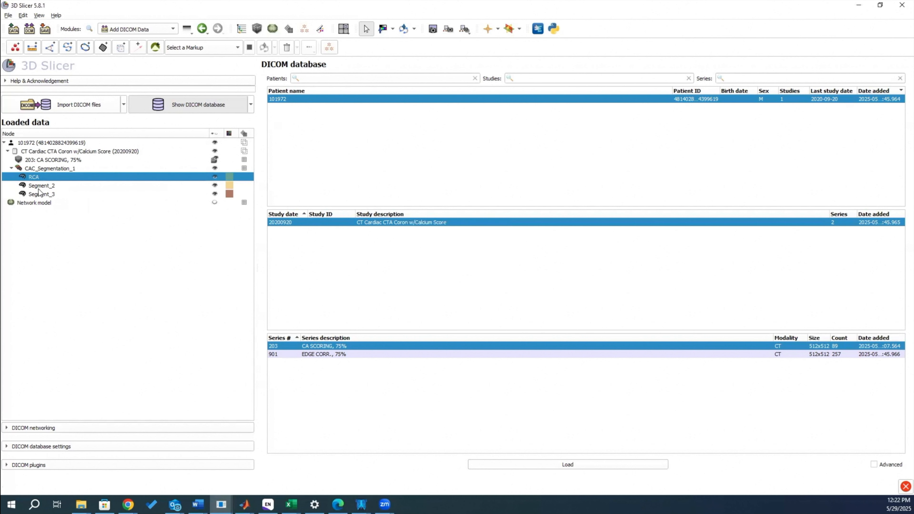
Rename Segment_2 to LAD
left_click(37, 186)
right_click(36, 187)
left_click(45, 193)
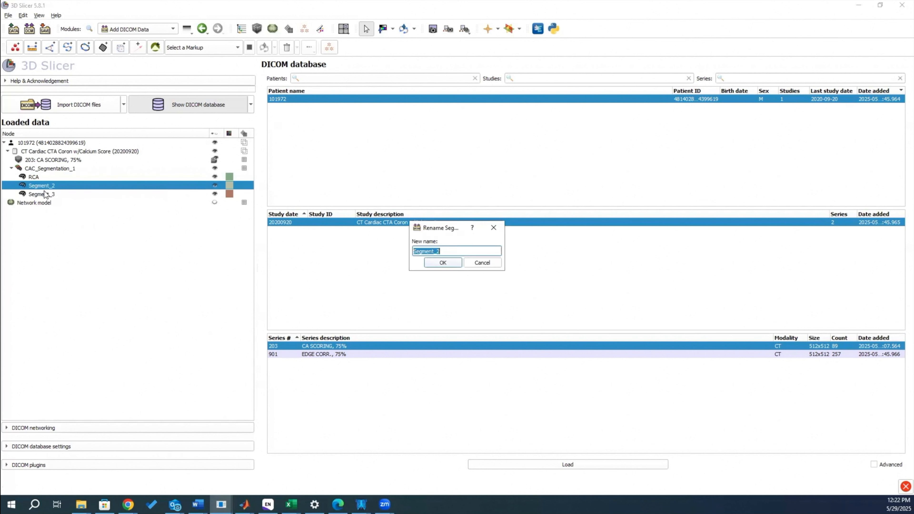
type("LA")
left_click(443, 264)
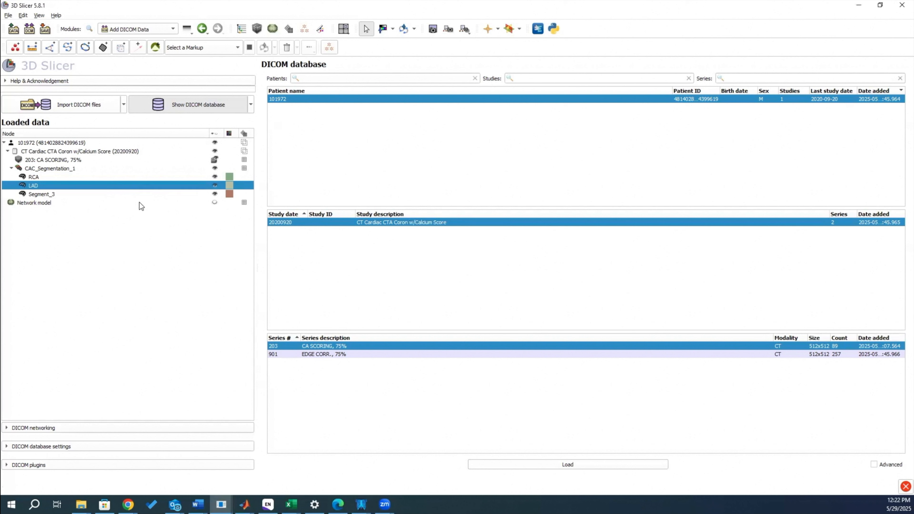
Rename Segment_3 to LCX
left_click(57, 196)
right_click(58, 196)
left_click(78, 205)
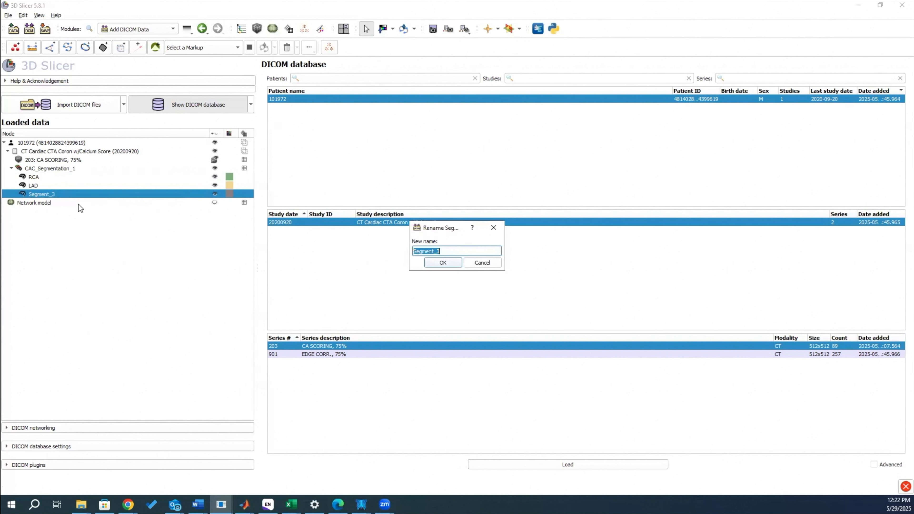
type("LCX")
left_click(437, 263)
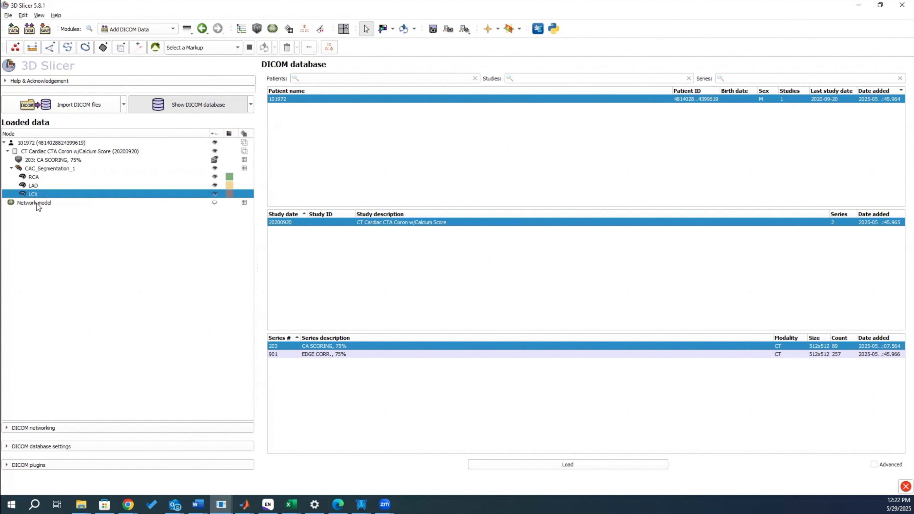
Delete the Network model node from the loaded data, leaving the CAC_Segmentation_1 node selected
right_click(37, 202)
left_click(83, 213)
left_click(50, 169)
Save the CA SCORING volume as NRRD and CAC_Segmentation_1 as .seg.nrrd in the case folder under PCAT/Test Images, excluding the scene file
left_click(44, 30)
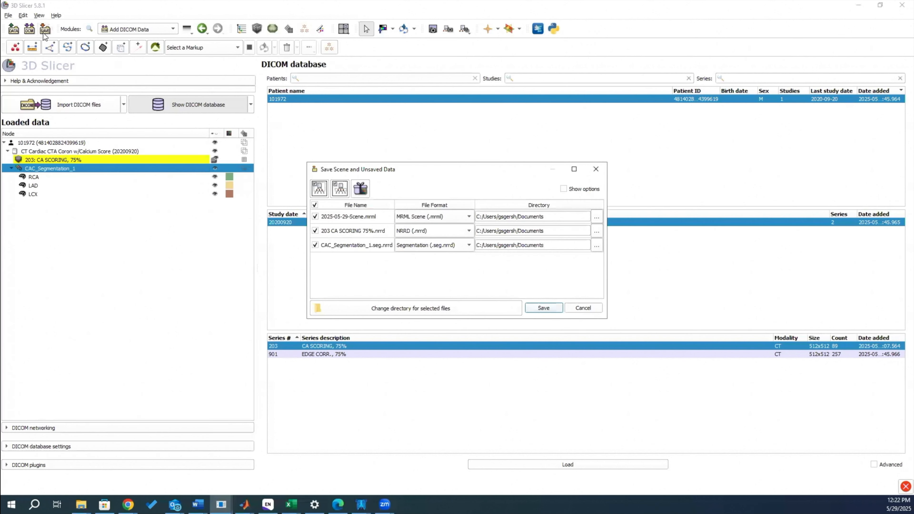
left_click(315, 217)
left_click(507, 307)
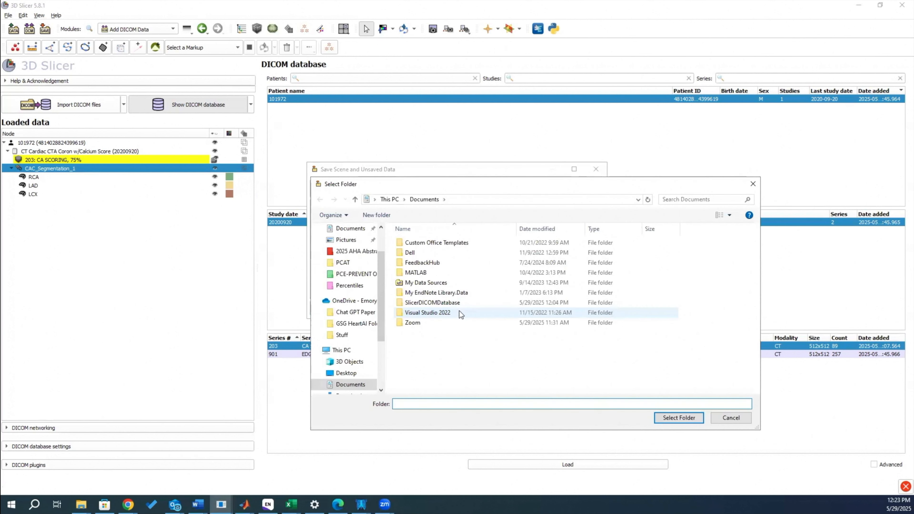
left_click(355, 263)
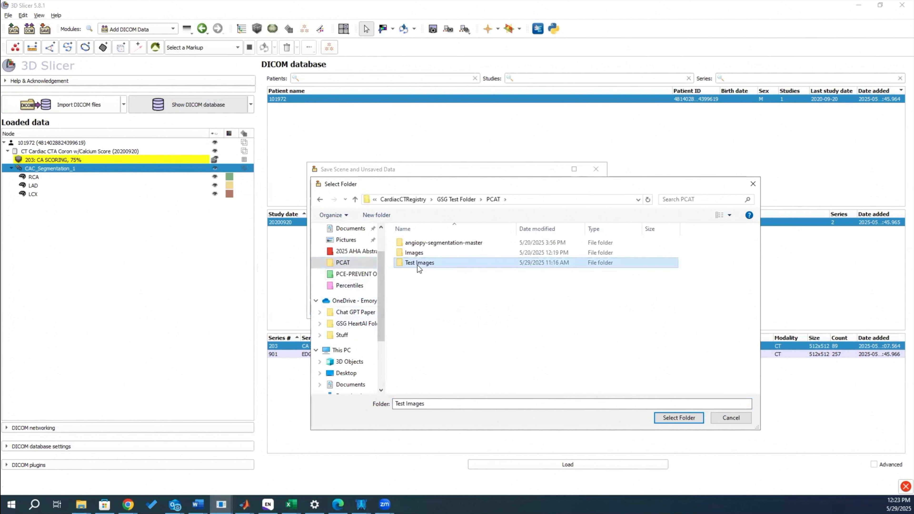
double_click(419, 263)
double_click(448, 314)
left_click(678, 417)
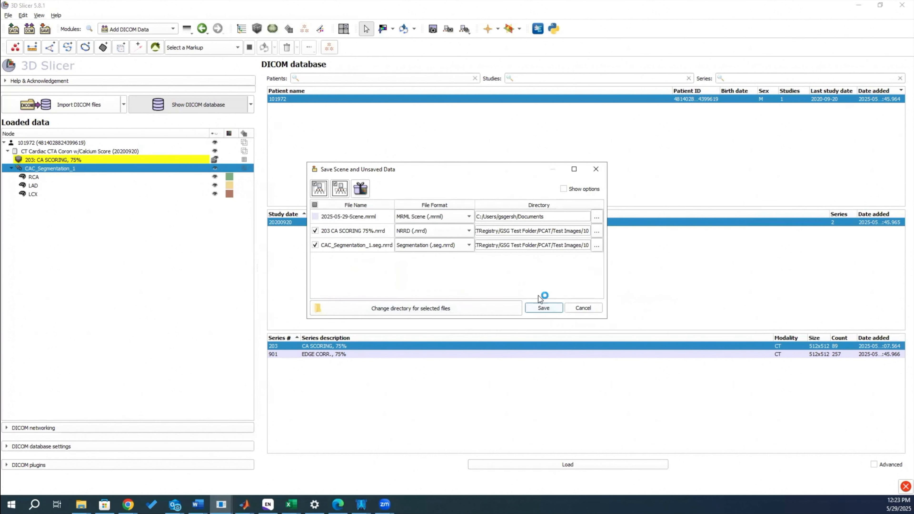
left_click(542, 307)
Switch to File Explorer to check the files in the save location
mouse_move(81, 504)
left_click(17, 476)
left_click_drag(631, 117, 353, 74)
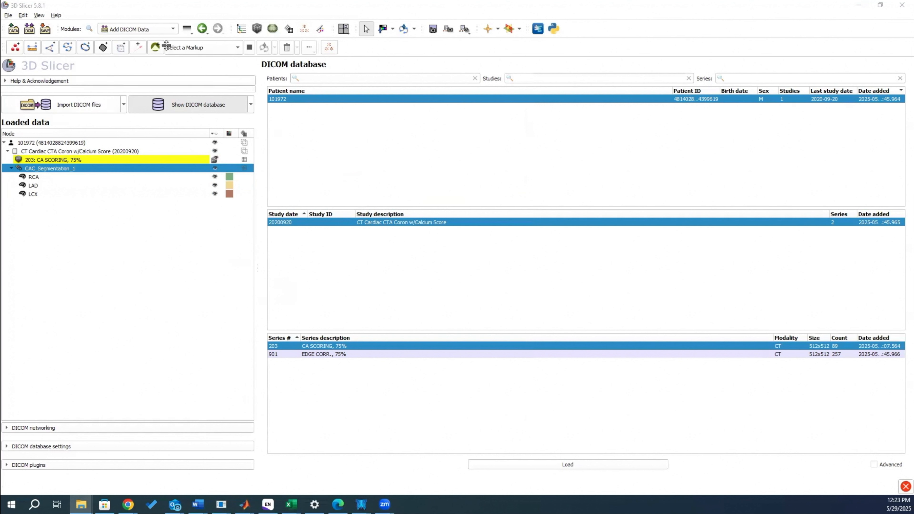
Return to 3D Slicer and switch from the DICOM module to the Segment Editor
left_click(133, 28)
left_click(133, 28)
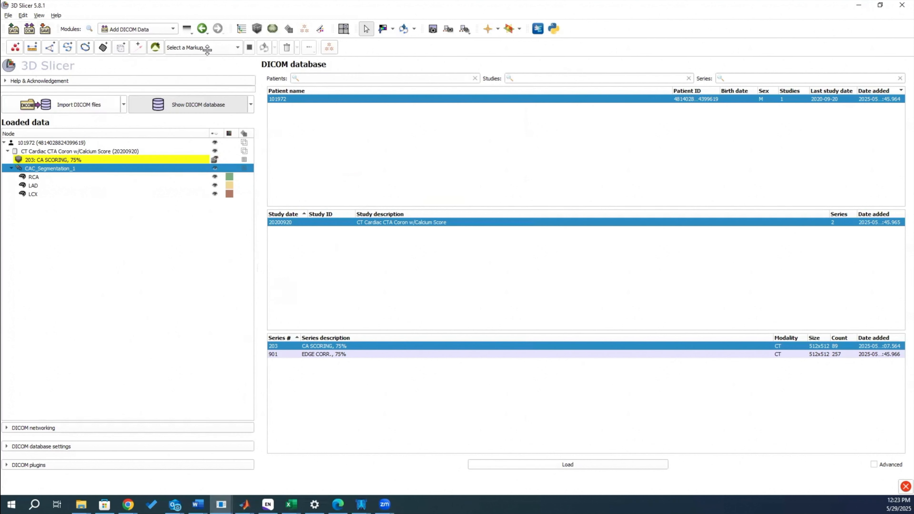
left_click(154, 30)
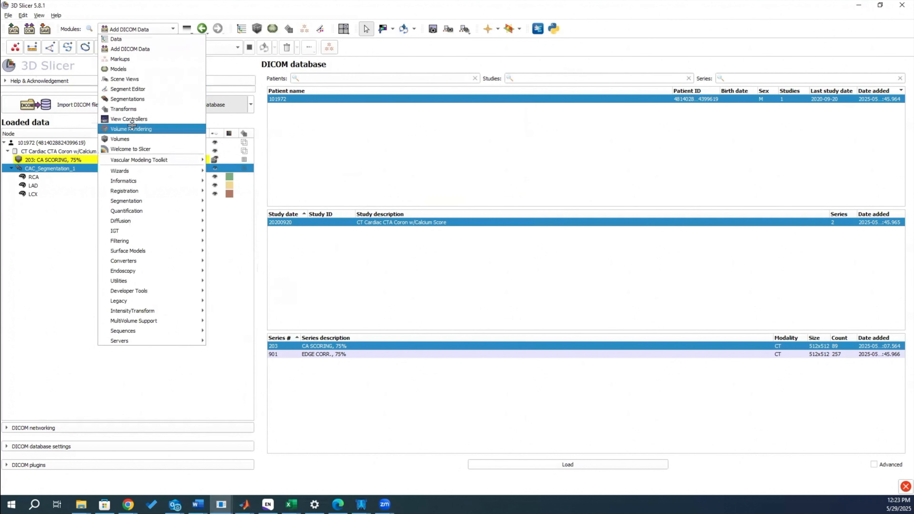
left_click(128, 89)
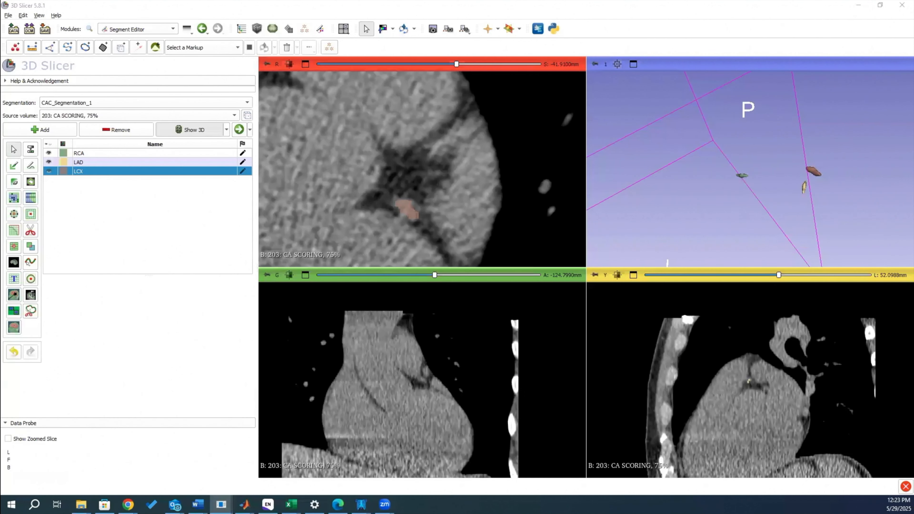
Switch to MicroDicom, place its EDGE CORR., 75% series beside the 3D Slicer slice views, and close the DICOM Tags pane
left_click(361, 504)
left_click_drag(249, 51, 525, 50)
left_click_drag(734, 57, 79, 13)
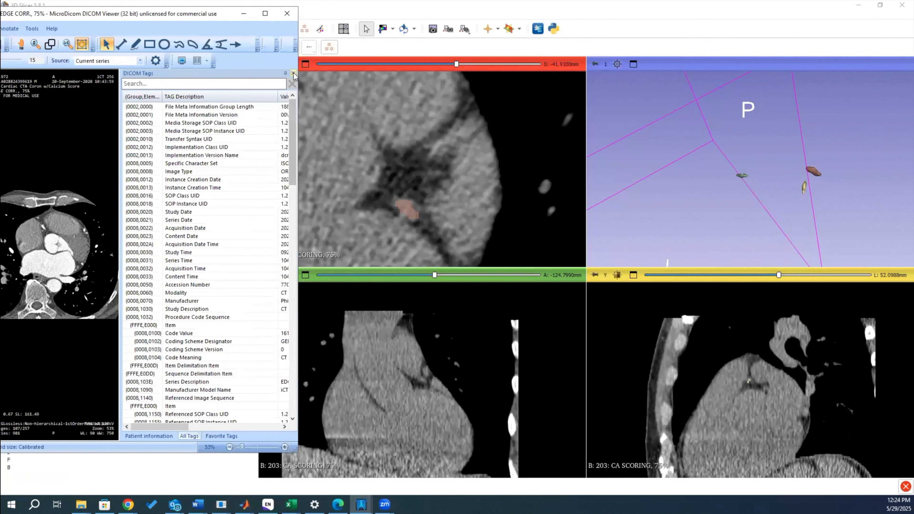
left_click(292, 73)
Examine the proximal coronary arteries on the contrast CTA slices against the LAD and LCX segments on the axial calcium scoring view
scroll(427, 208, "down", 3)
scroll(419, 211, "down", 5, "ctrl")
scroll(420, 210, "up", 4)
scroll(199, 263, "up", 20)
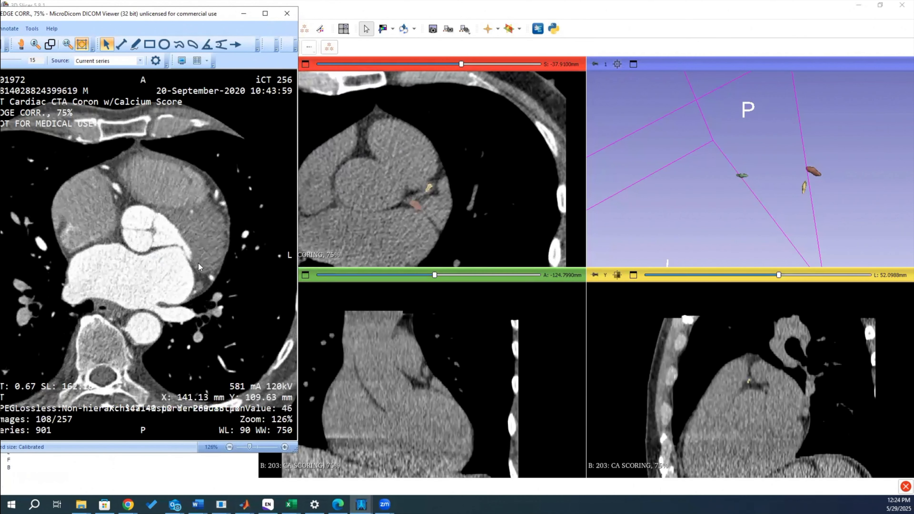
scroll(184, 236, "down", 3)
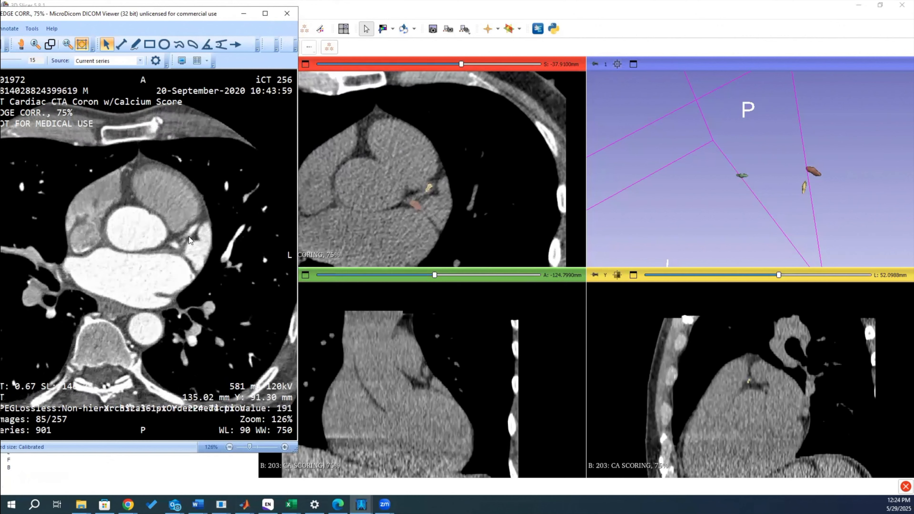
scroll(430, 196, "down", 2)
scroll(430, 197, "up", 2)
scroll(178, 247, "down", 3)
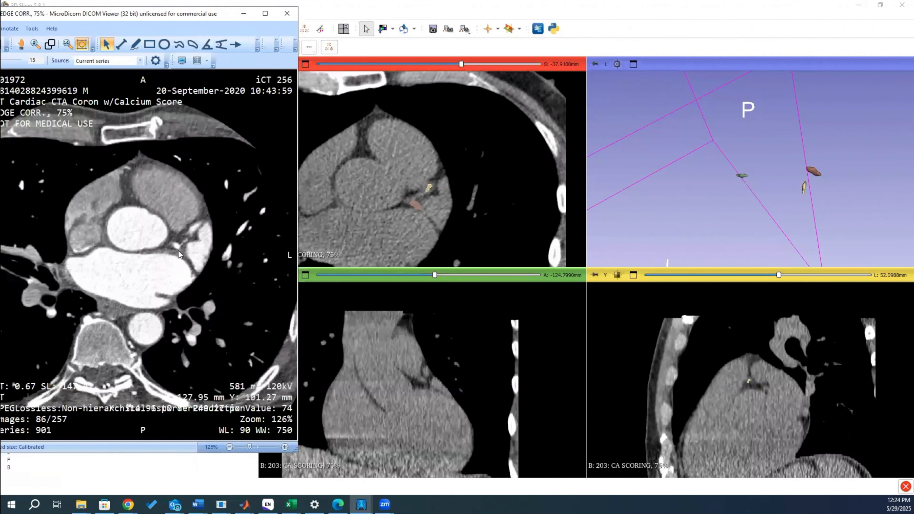
scroll(177, 250, "down", 5)
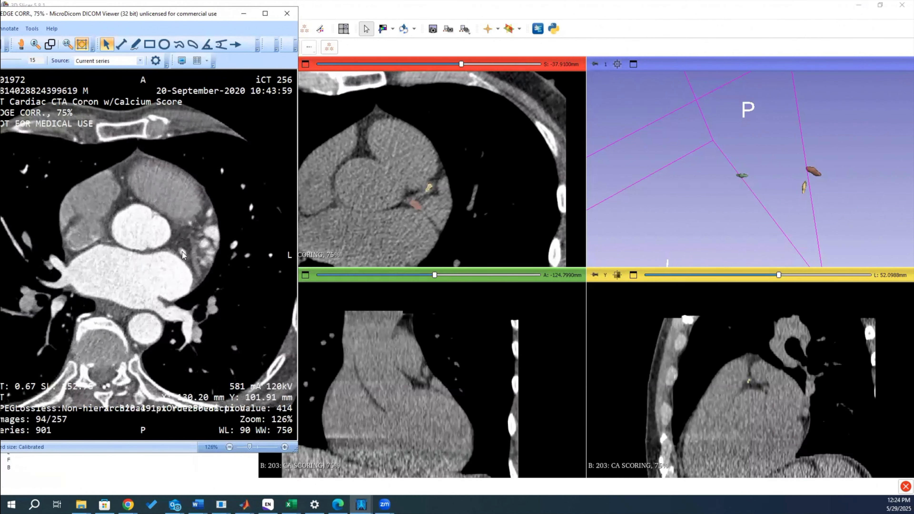
scroll(172, 257, "up", 20)
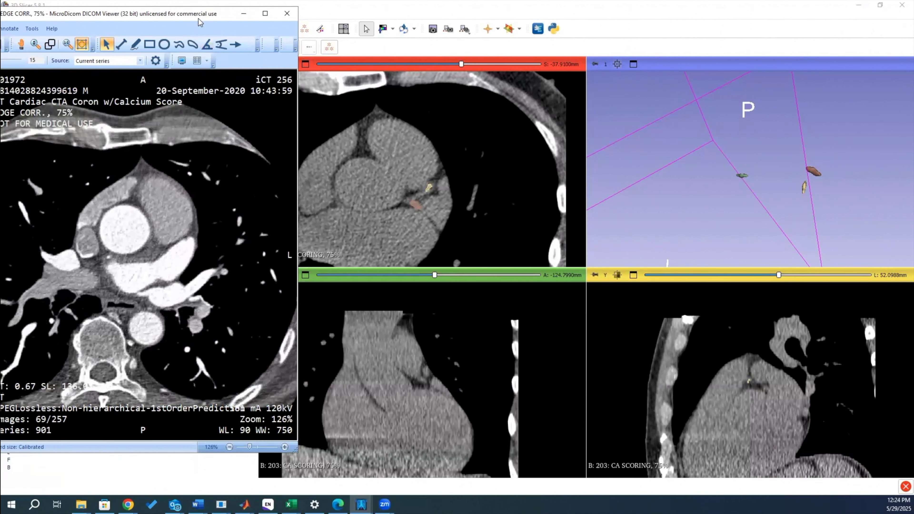
Reduce the maximized 3D Slicer window to a smaller window on the desktop
left_click_drag(755, 6, 597, 32)
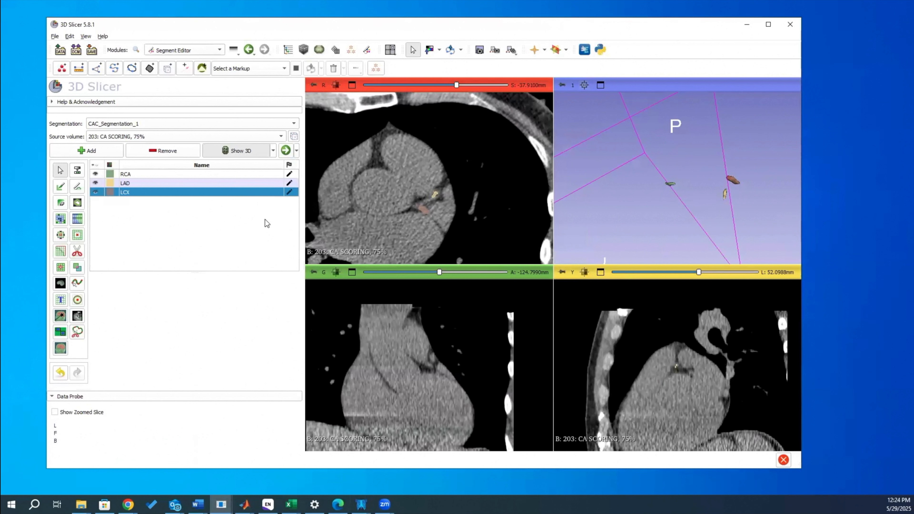